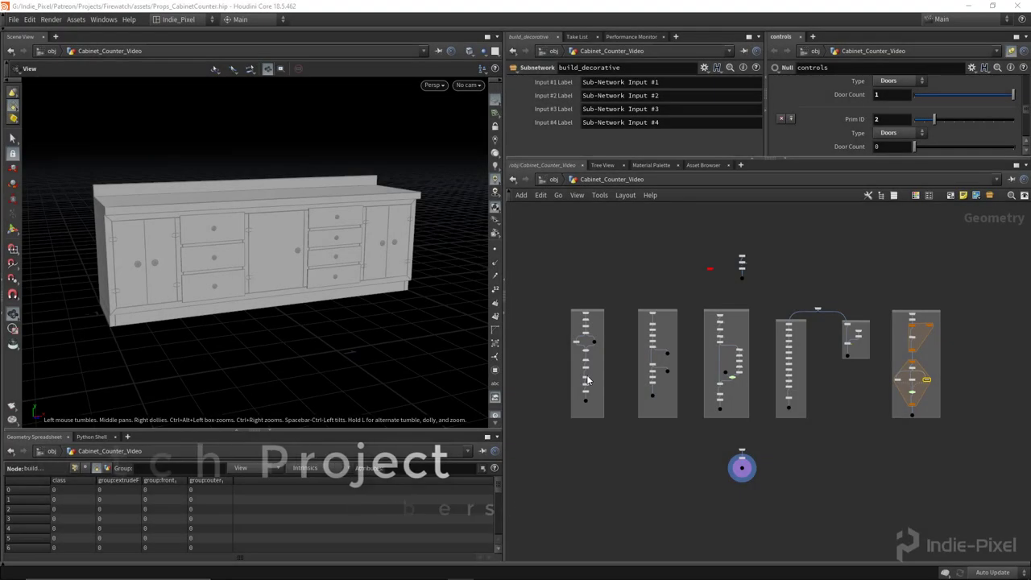
# Examine the cabinet counter model and the section override settings on the controls node.
pyautogui.moveTo(295, 233); pyautogui.dragTo(184, 192)
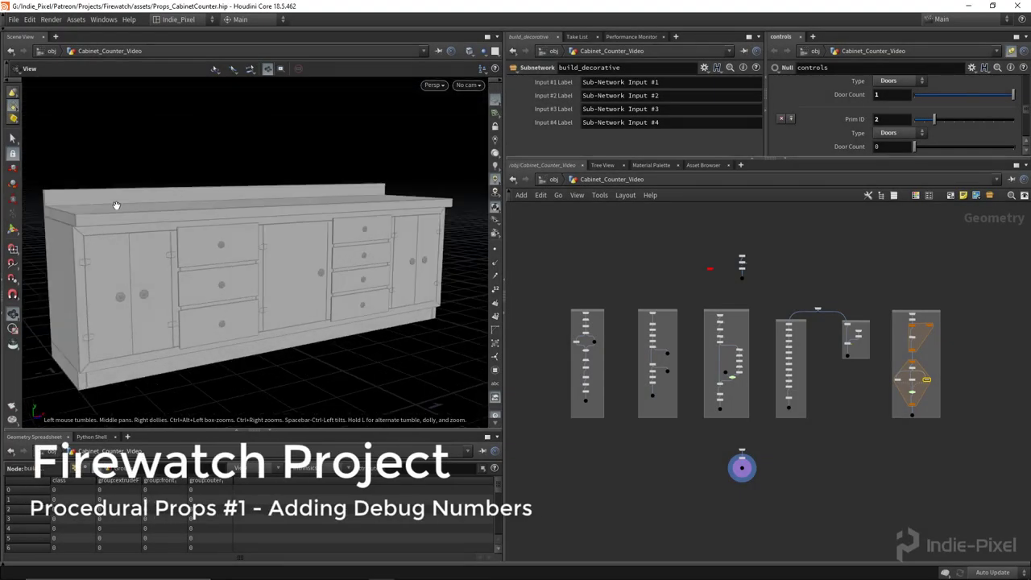
pyautogui.moveTo(386, 218); pyautogui.dragTo(467, 222)
pyautogui.moveTo(837, 159); pyautogui.dragTo(836, 371)
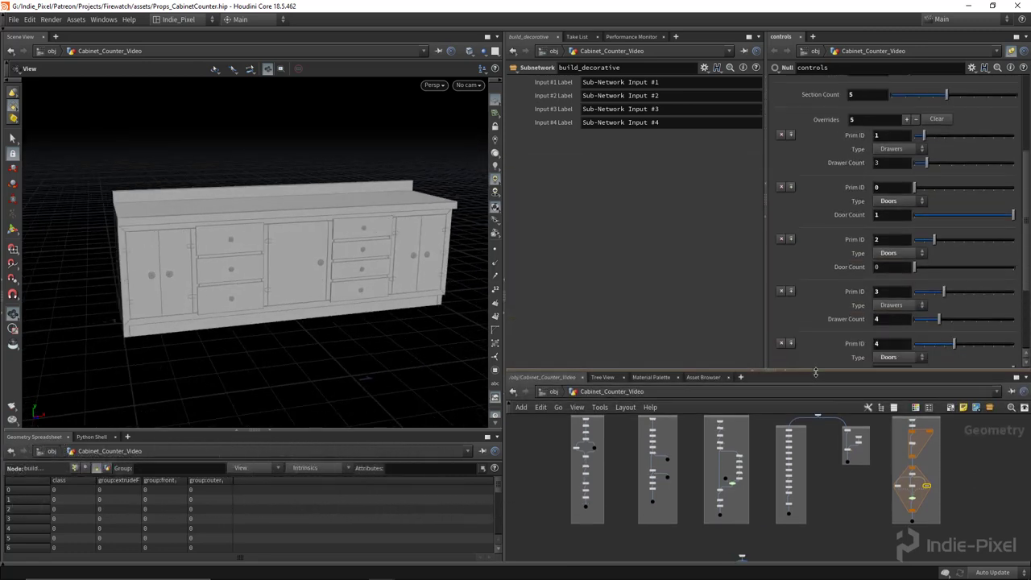
pyautogui.scroll(-1, 873, 324)
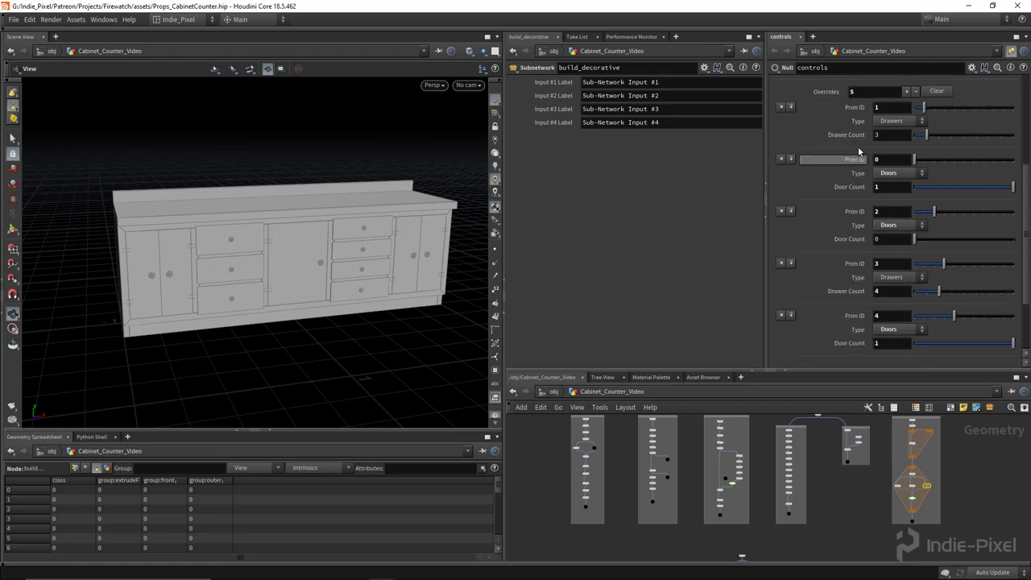
pyautogui.moveTo(276, 306); pyautogui.dragTo(125, 208)
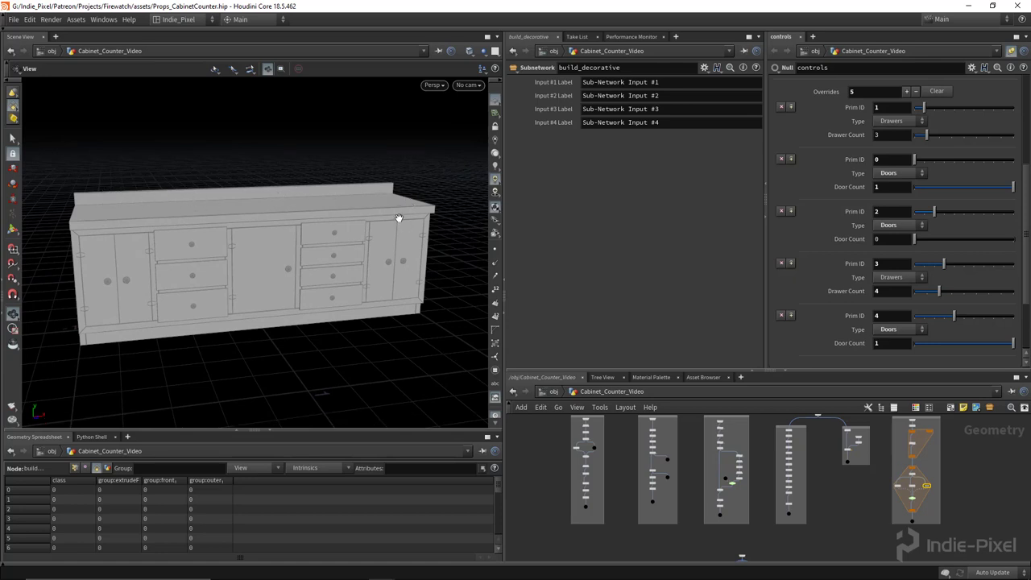
pyautogui.moveTo(346, 256); pyautogui.dragTo(242, 261)
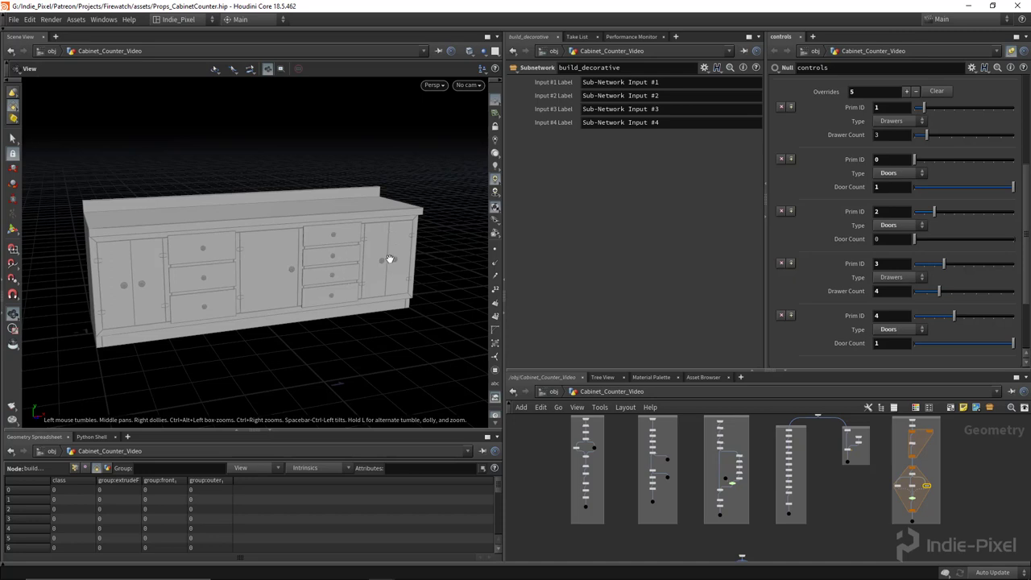
pyautogui.moveTo(169, 258); pyautogui.dragTo(83, 198)
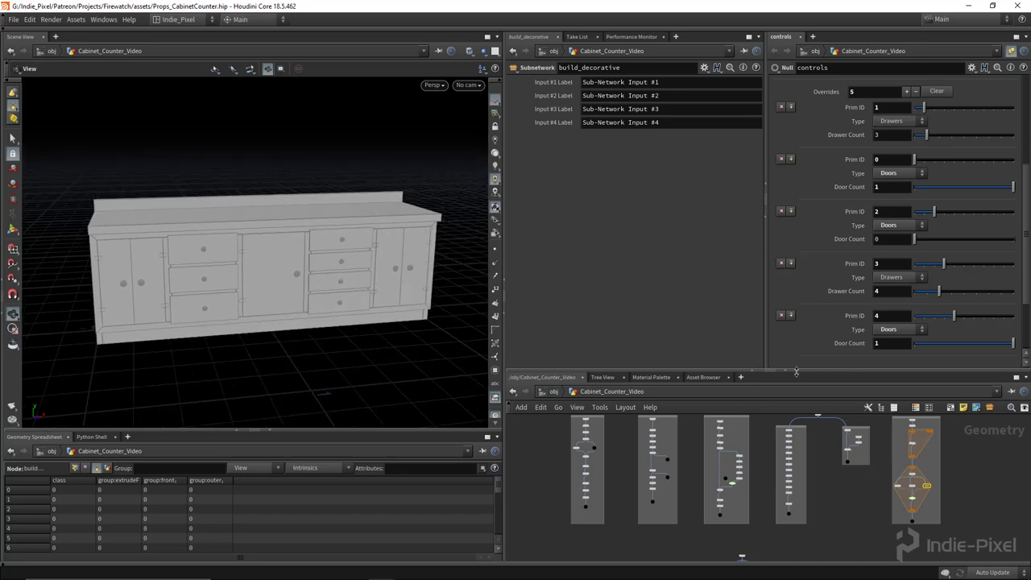
pyautogui.moveTo(796, 372); pyautogui.dragTo(797, 412)
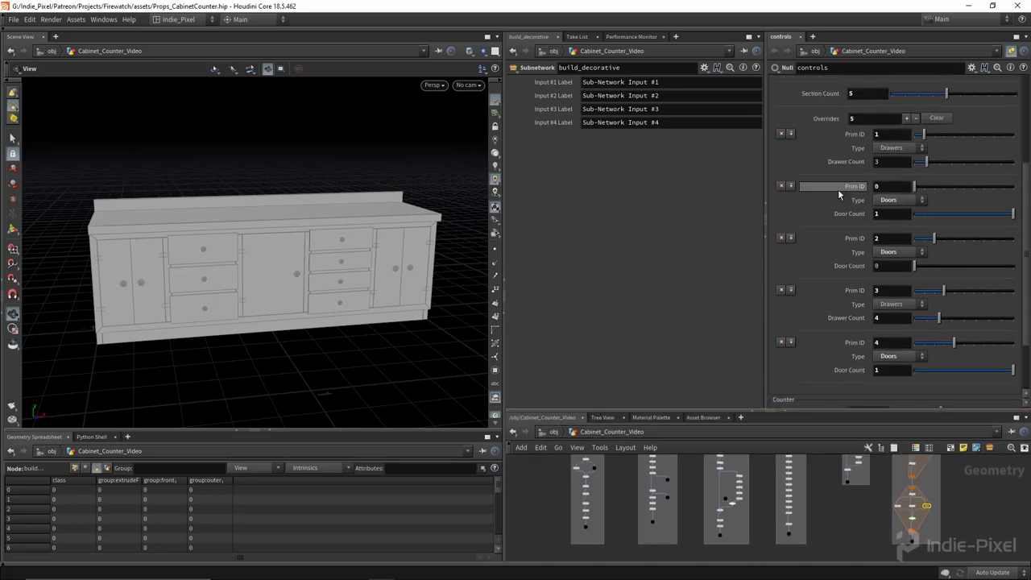
# Add a second separator at the end of the Overrides block in the controls node's parameter interface and accept the change.
pyautogui.click(971, 67)
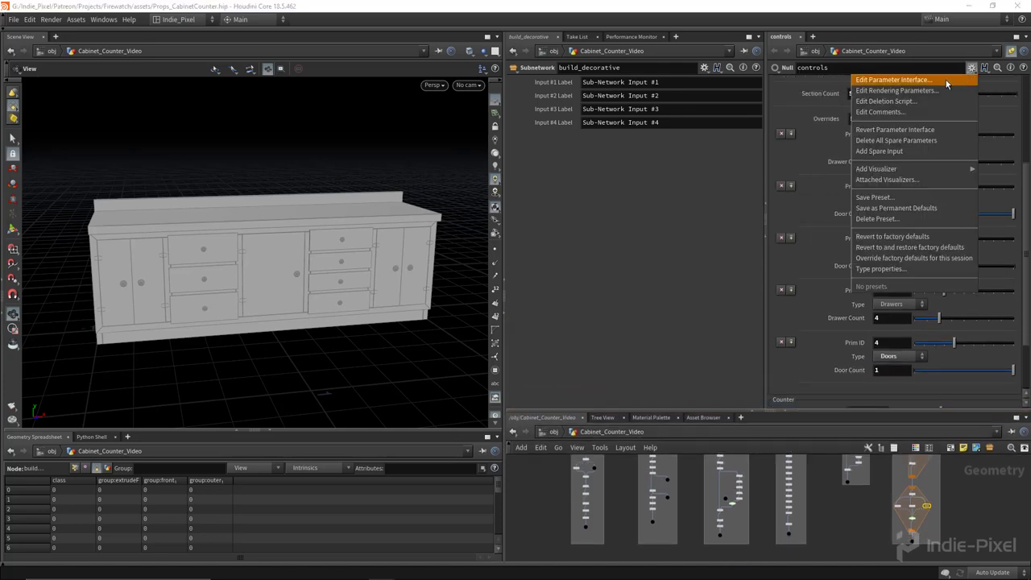
pyautogui.click(945, 78)
pyautogui.moveTo(93, 424); pyautogui.dragTo(314, 273)
pyautogui.click(542, 494)
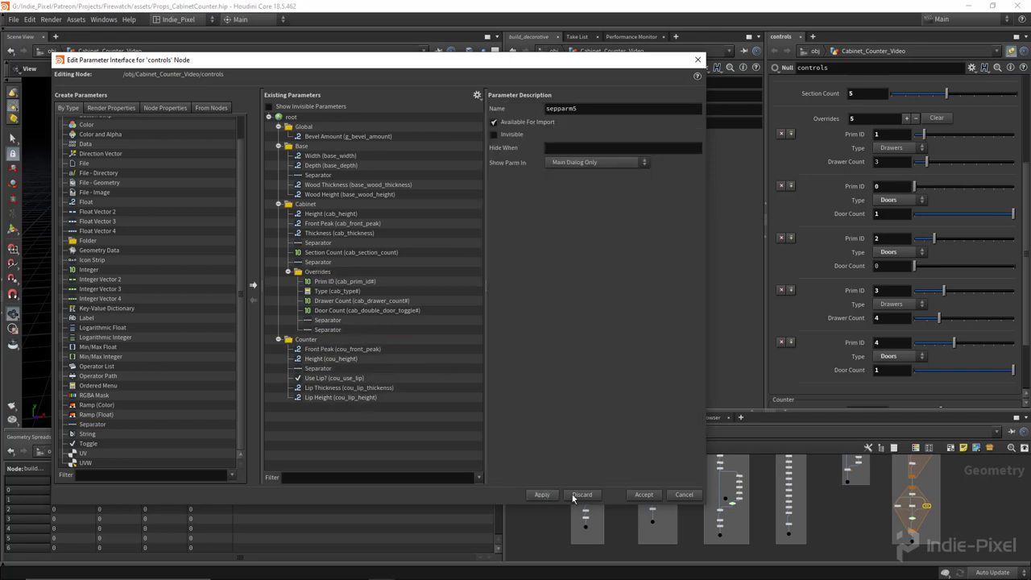
pyautogui.click(643, 494)
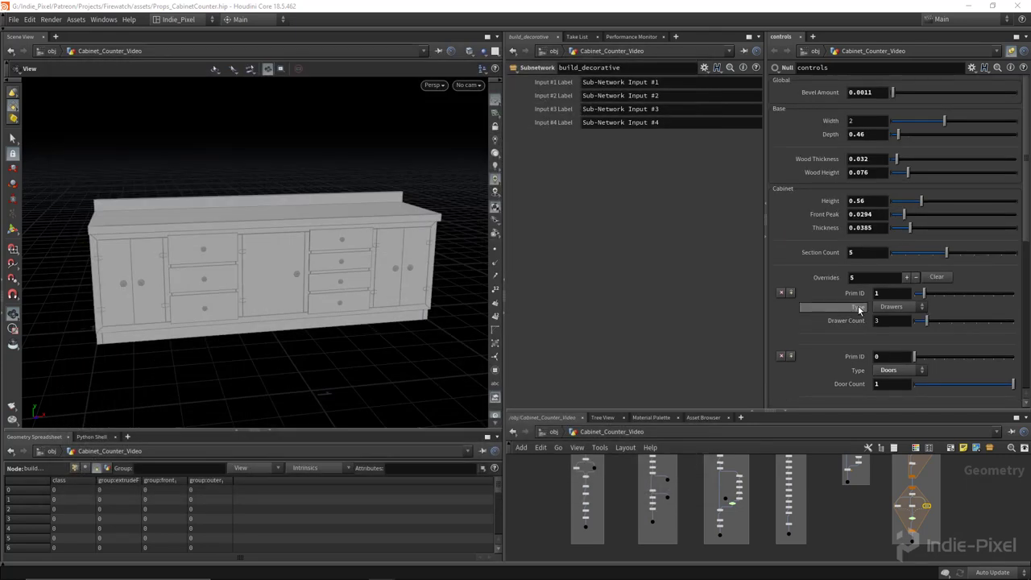
pyautogui.scroll(-5, 858, 305)
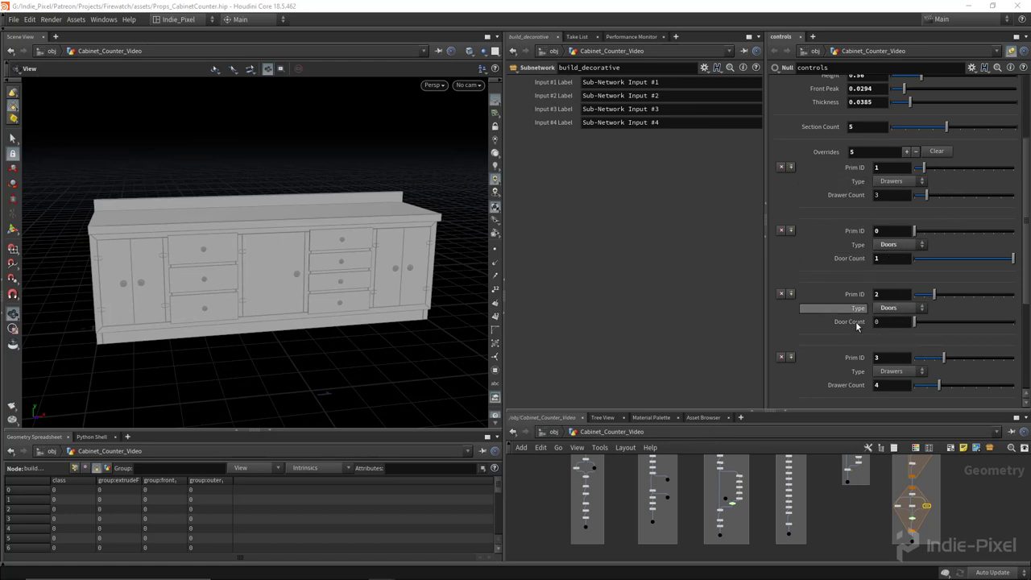
pyautogui.scroll(-4, 886, 322)
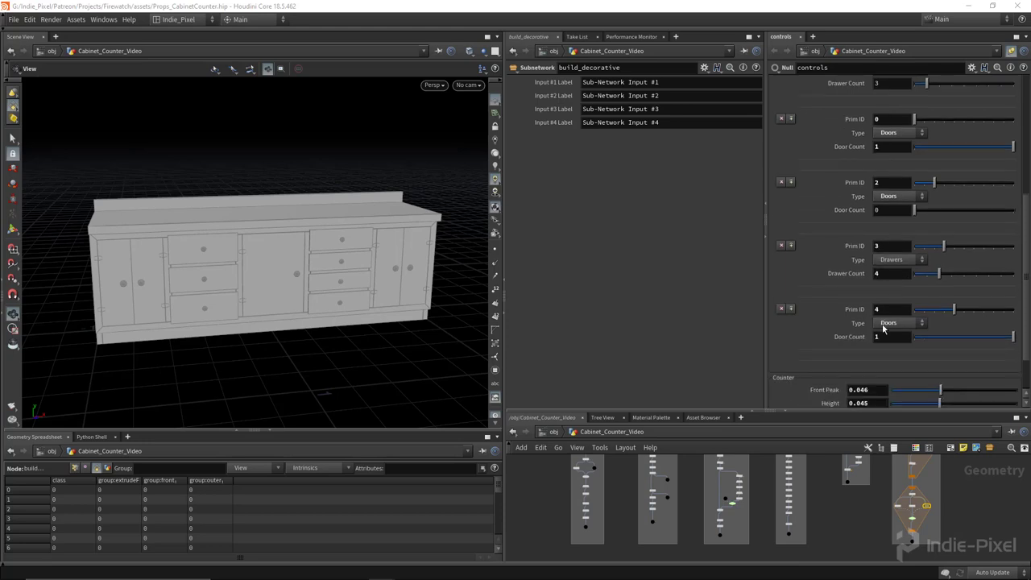
pyautogui.scroll(2, 868, 387)
# Display the output of sort1 in the Overrides network box and turn on primitive numbers in the viewport.
pyautogui.moveTo(808, 412); pyautogui.dragTo(809, 259)
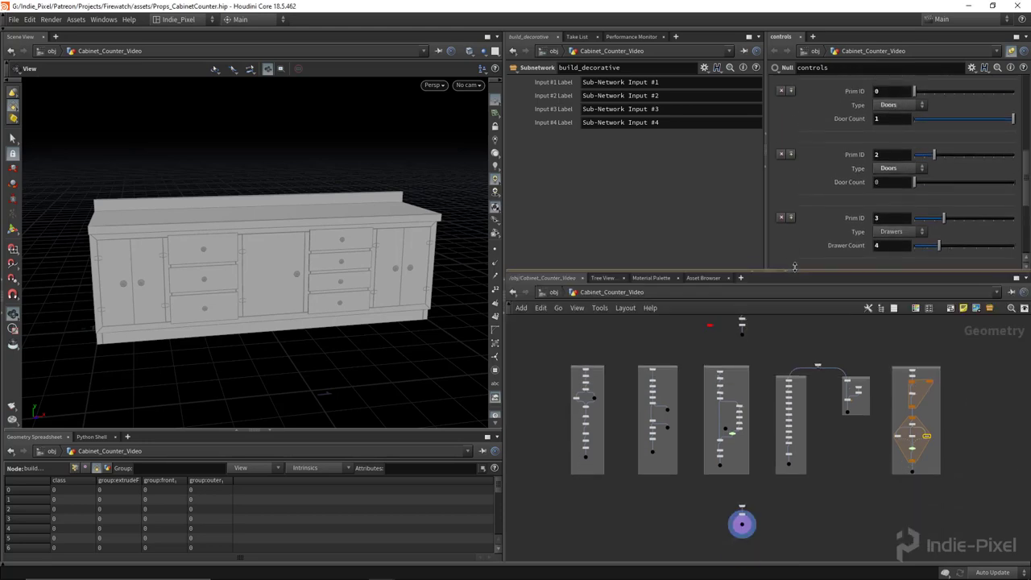
pyautogui.scroll(5, 845, 451)
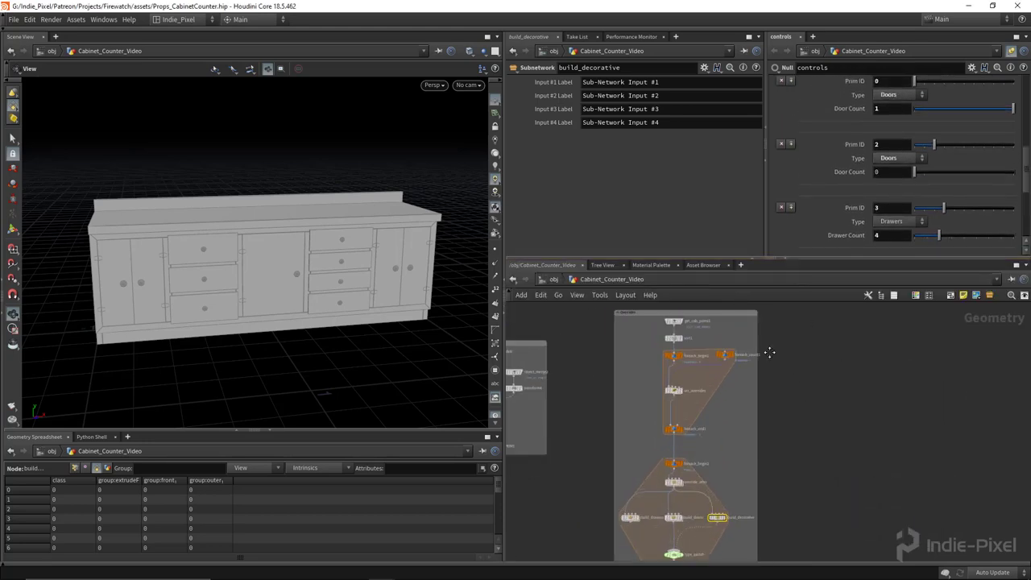
pyautogui.scroll(5, 747, 373)
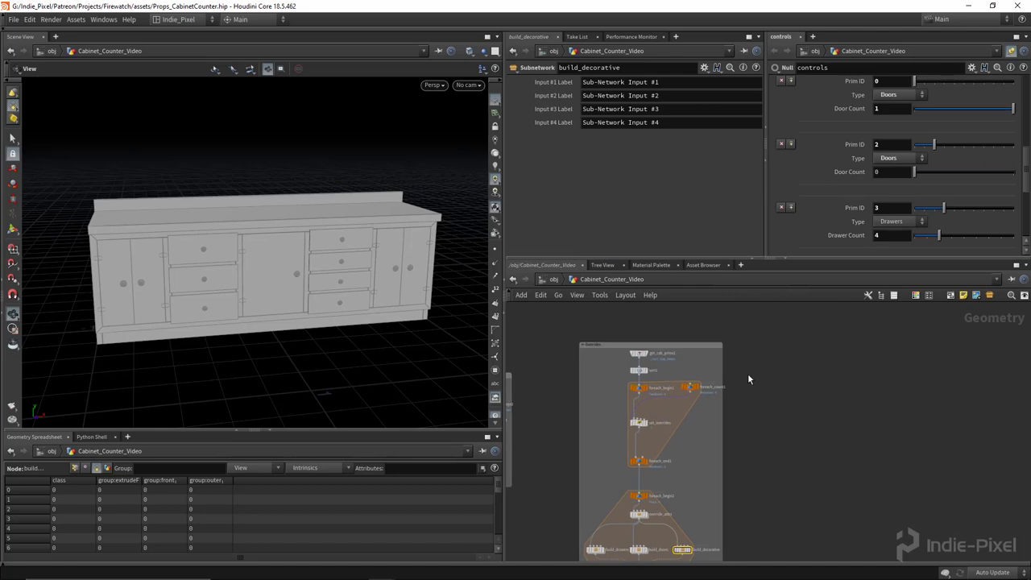
pyautogui.click(639, 349)
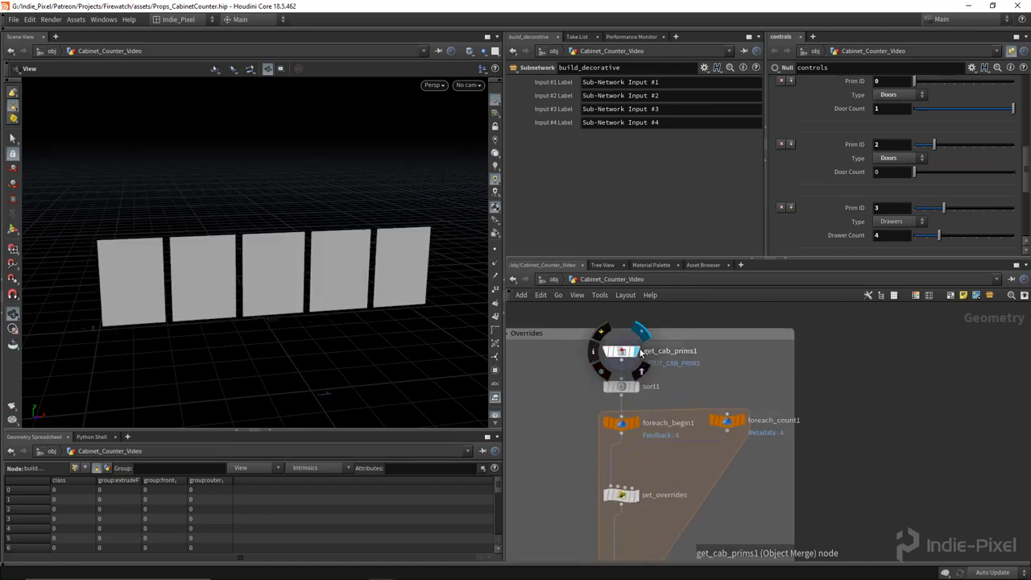
pyautogui.click(614, 393)
pyautogui.moveTo(797, 420); pyautogui.dragTo(644, 377, button='middle')
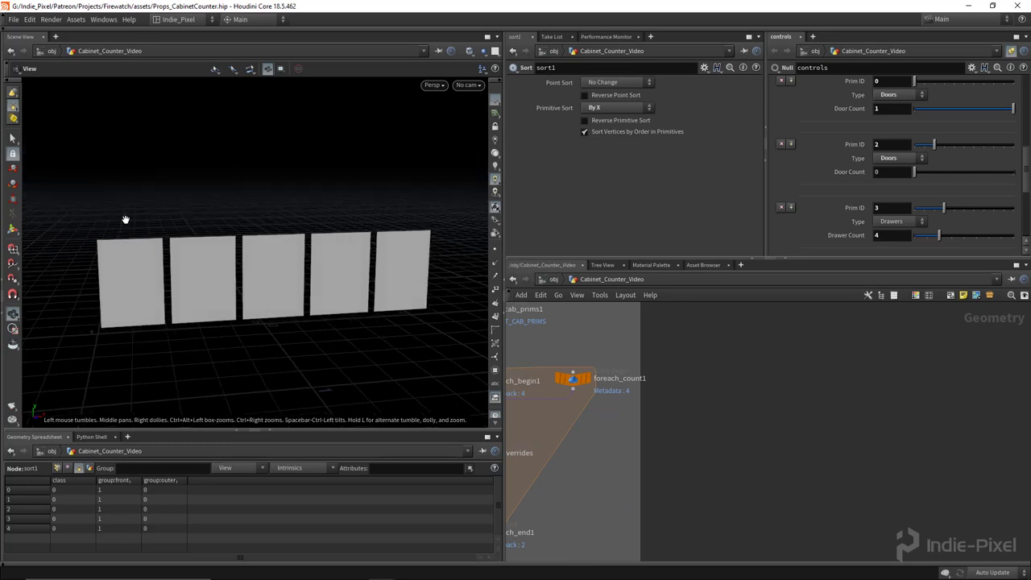
pyautogui.hotkey('shift', 'n')
pyautogui.moveTo(769, 258); pyautogui.dragTo(767, 231)
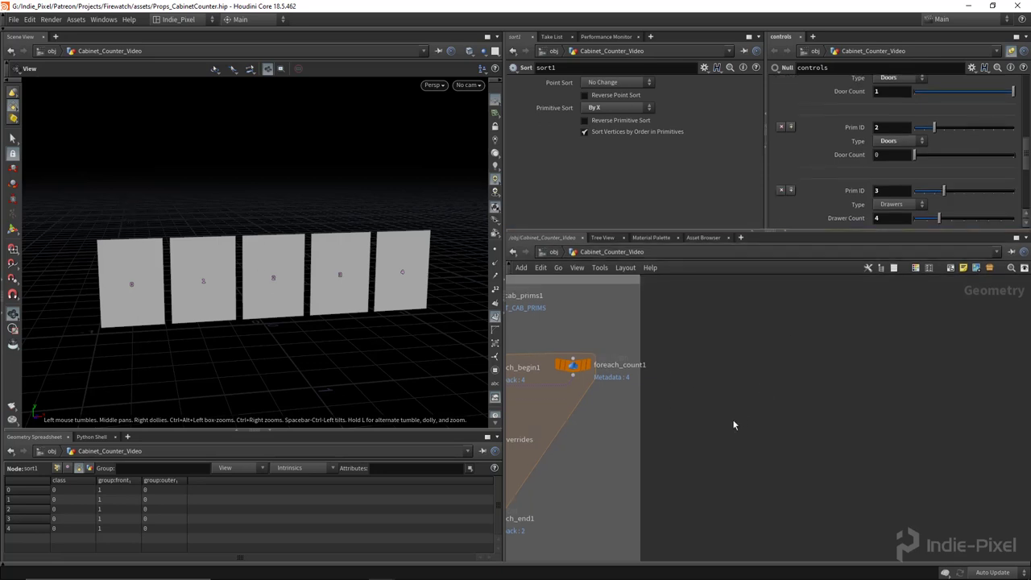
# Place a new Object Merge node in the empty area beside the Overrides network box.
pyautogui.scroll(-4, 739, 395)
pyautogui.moveTo(740, 412); pyautogui.dragTo(722, 397, button='middle')
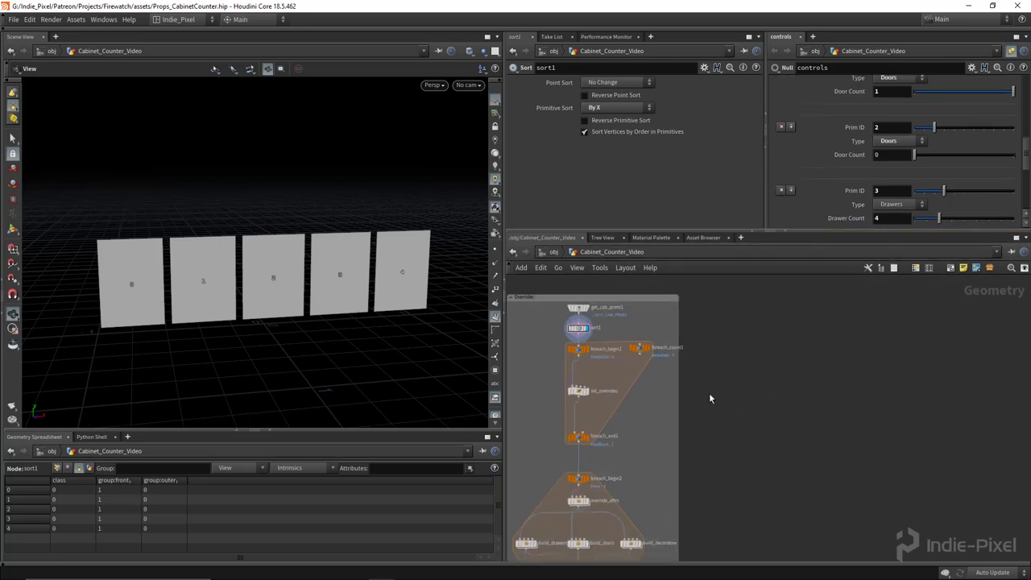
pyautogui.press('Tab')
pyautogui.write('q')
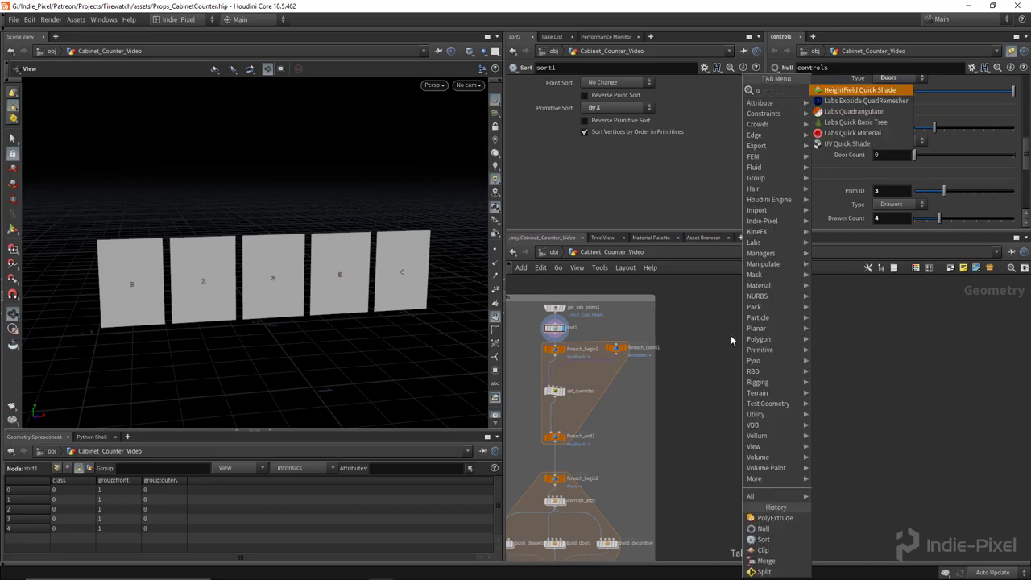
pyautogui.press('BackSpace')
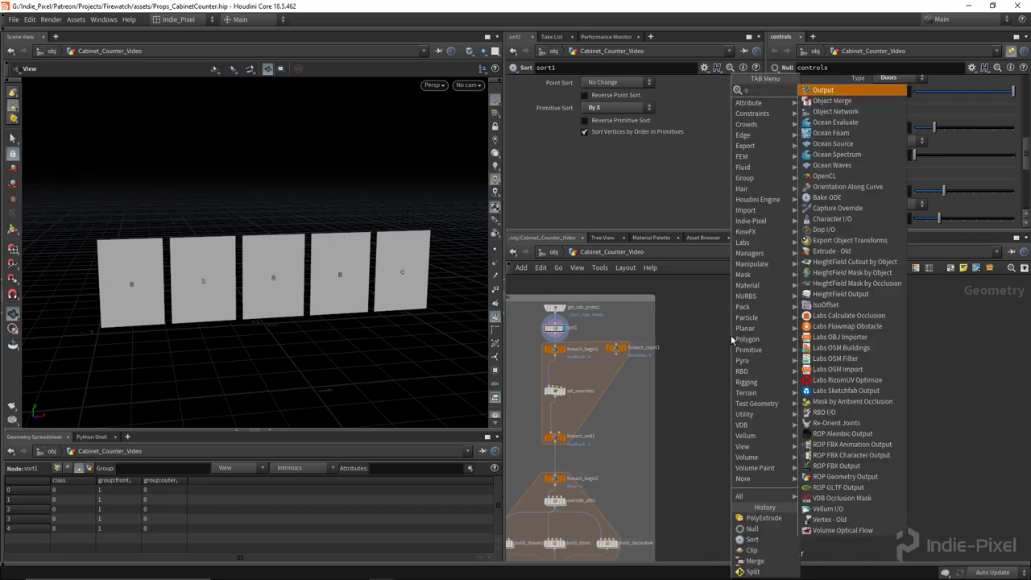
pyautogui.press('Escape')
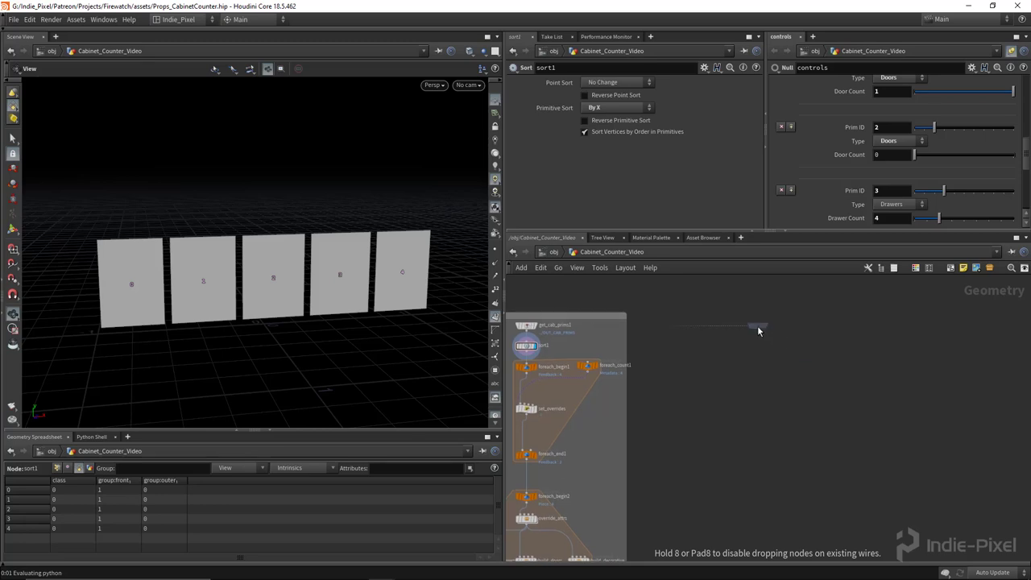
pyautogui.click(758, 326)
# Insert a Null node between sort1 and foreach_begin1, making room for it and realigning foreach_count1.
pyautogui.scroll(3, 580, 358)
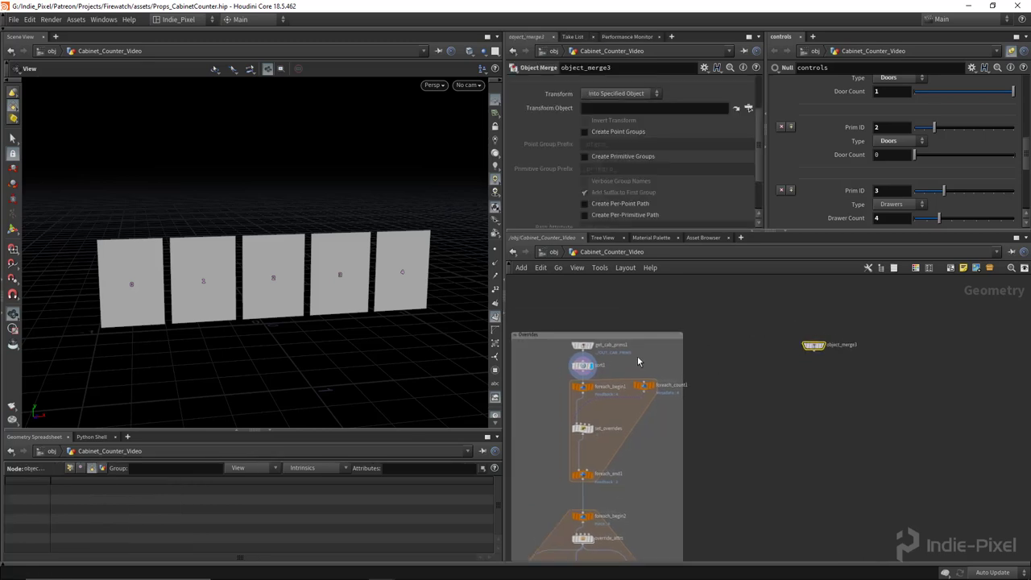
pyautogui.moveTo(652, 363); pyautogui.dragTo(750, 403, button='middle')
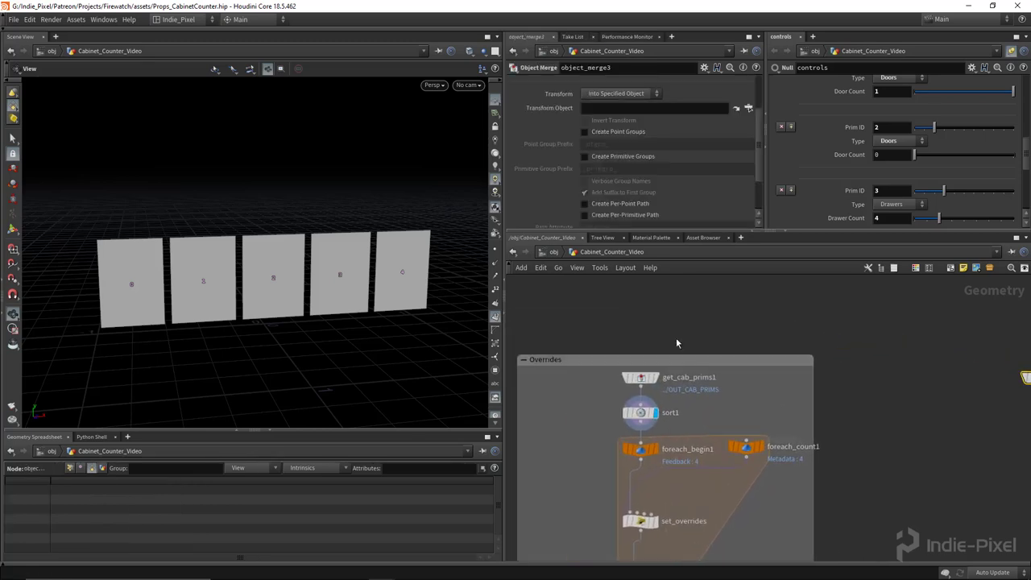
pyautogui.moveTo(600, 359); pyautogui.dragTo(641, 377)
pyautogui.press('Tab')
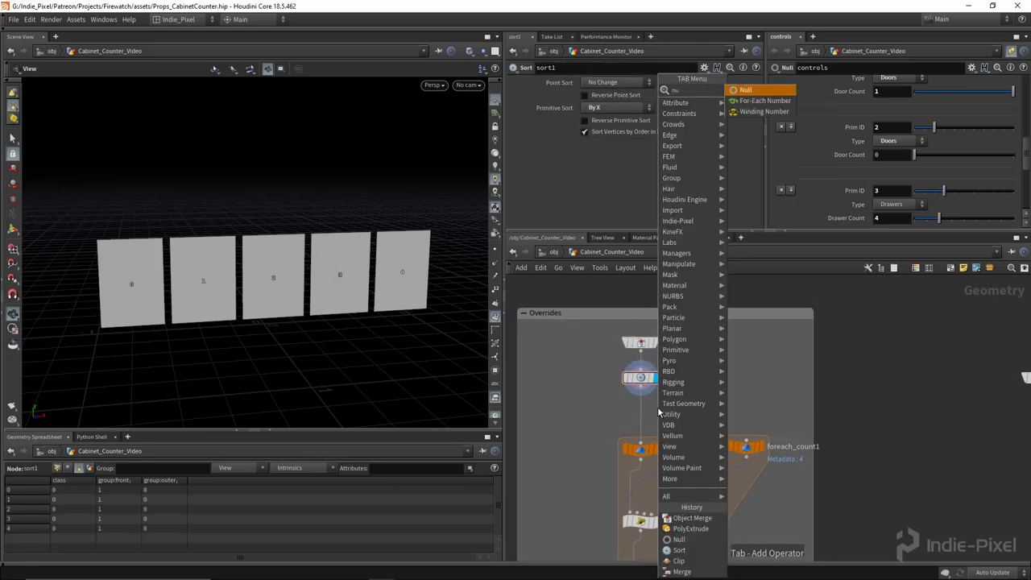
pyautogui.write('null')
pyautogui.press('Return')
pyautogui.click(644, 408)
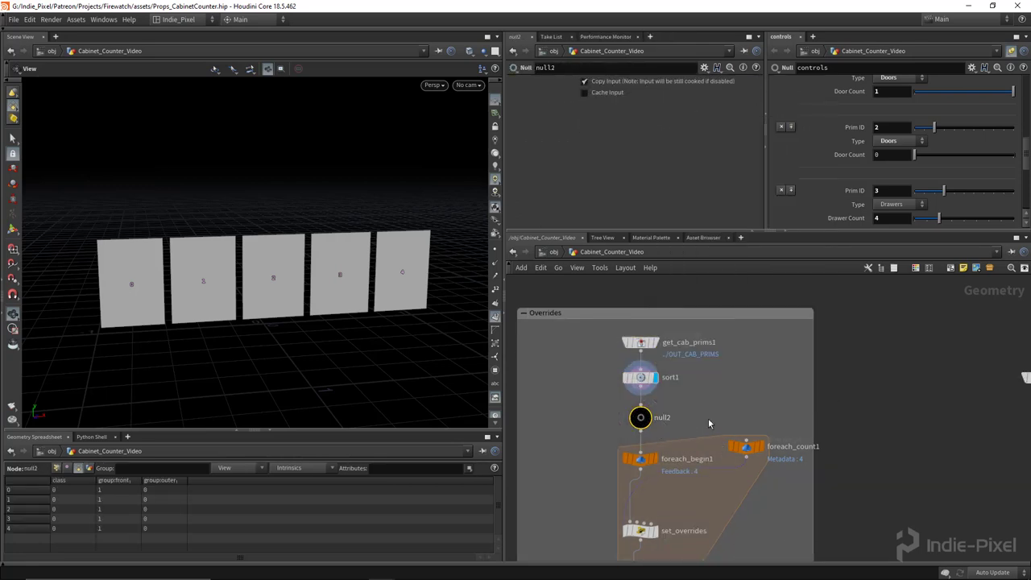
pyautogui.moveTo(746, 447); pyautogui.dragTo(745, 459)
# Rename the new null after sort1 as OUT_CAB_PRIMS1.
pyautogui.doubleClick(661, 418)
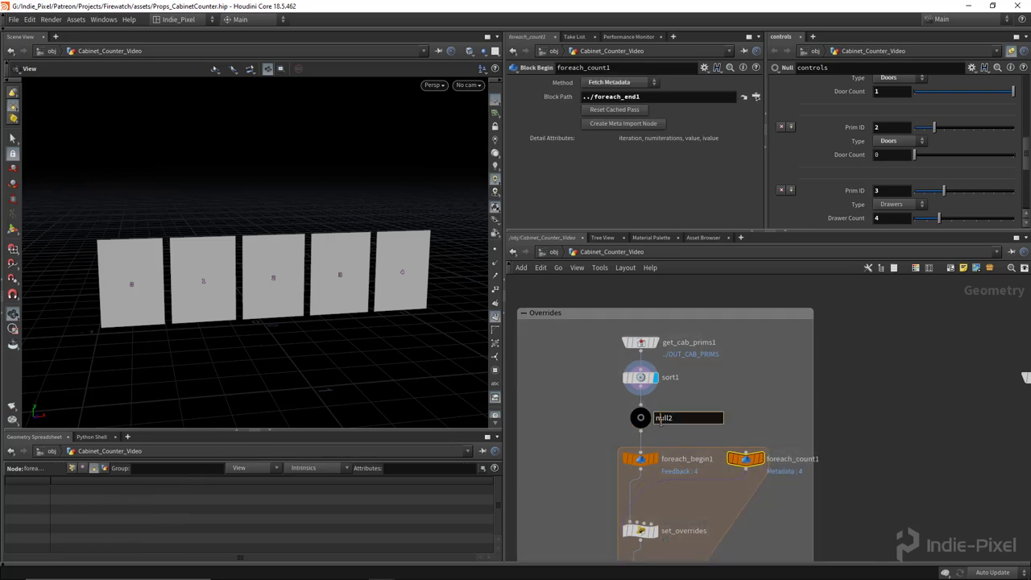
pyautogui.doubleClick(662, 417)
pyautogui.write('c')
pyautogui.write('UT_CAB_PRIMS')
pyautogui.press('Return')
# Set the new Object Merge node's Object 1 to the OUT_CAB_PRIMS1 null.
pyautogui.scroll(-4, 690, 415)
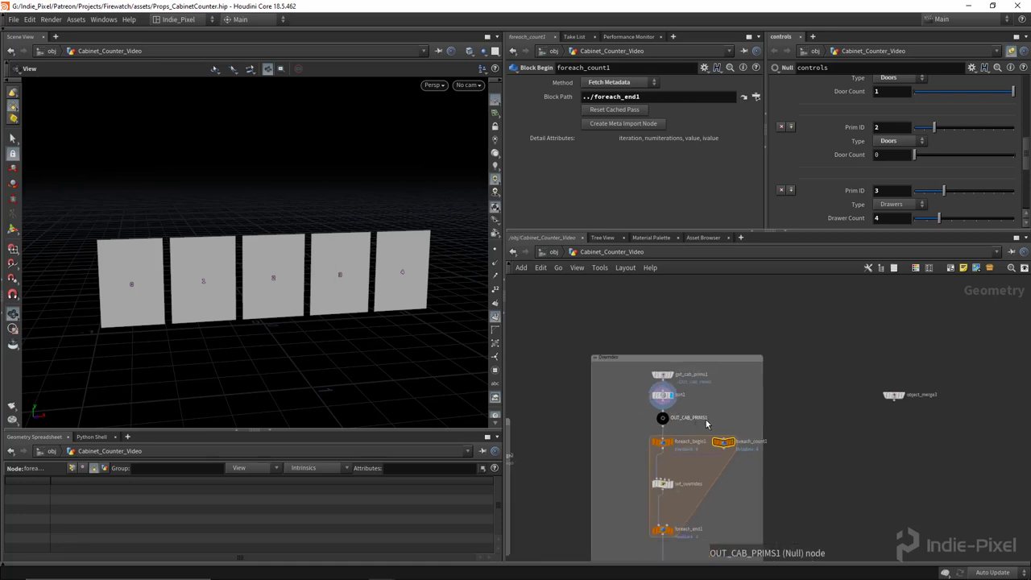
pyautogui.click(818, 385)
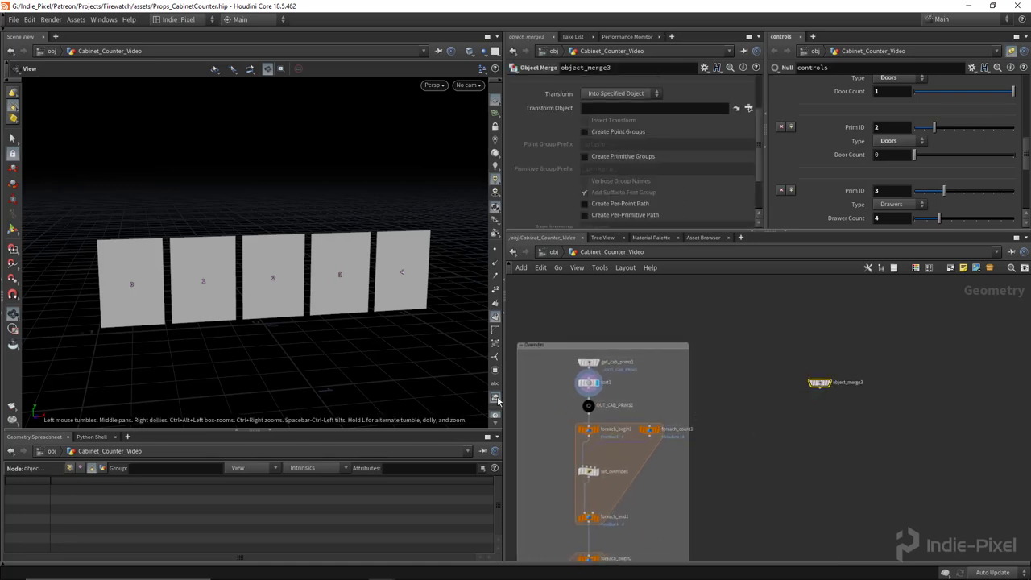
pyautogui.moveTo(587, 405); pyautogui.dragTo(608, 109)
pyautogui.hotkey('ctrl', 'z')
pyautogui.moveTo(589, 414); pyautogui.dragTo(637, 111)
# Display the new Object Merge node's output in the viewport and move the node up to leave space beneath it.
pyautogui.scroll(4, 820, 383)
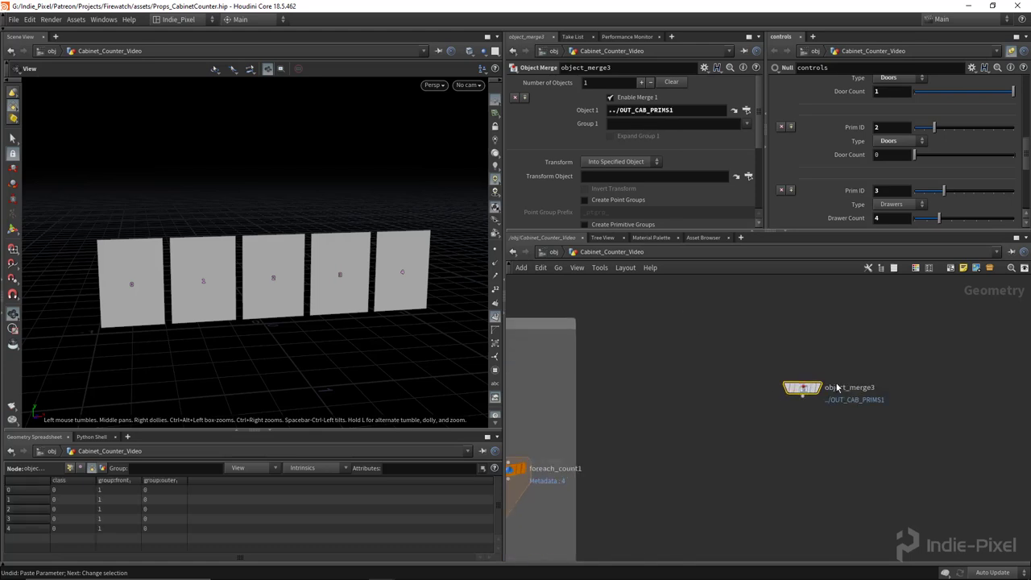
pyautogui.moveTo(820, 385); pyautogui.dragTo(819, 345)
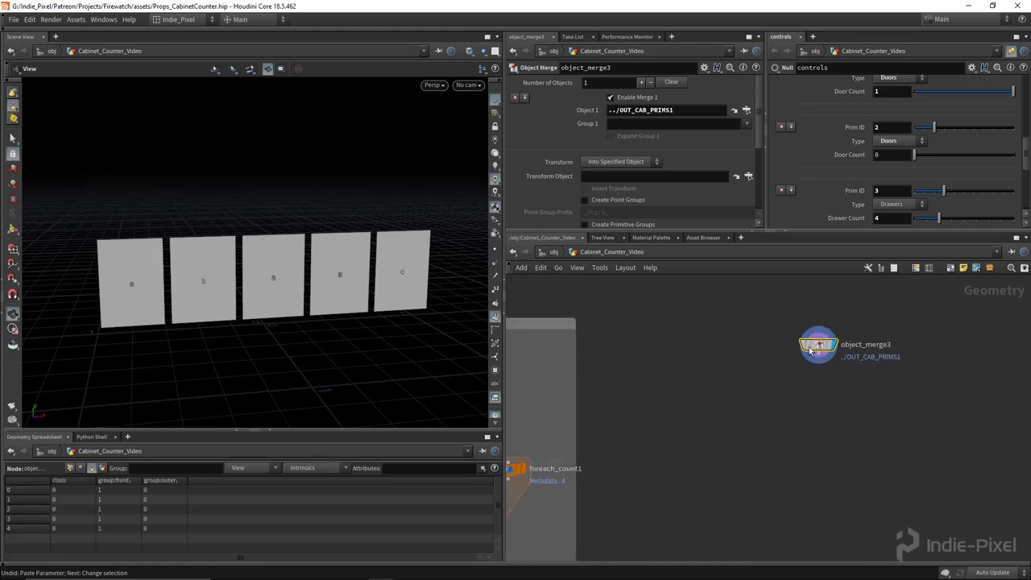
pyautogui.scroll(2, 281, 269)
pyautogui.moveTo(656, 389); pyautogui.dragTo(627, 389, button='middle')
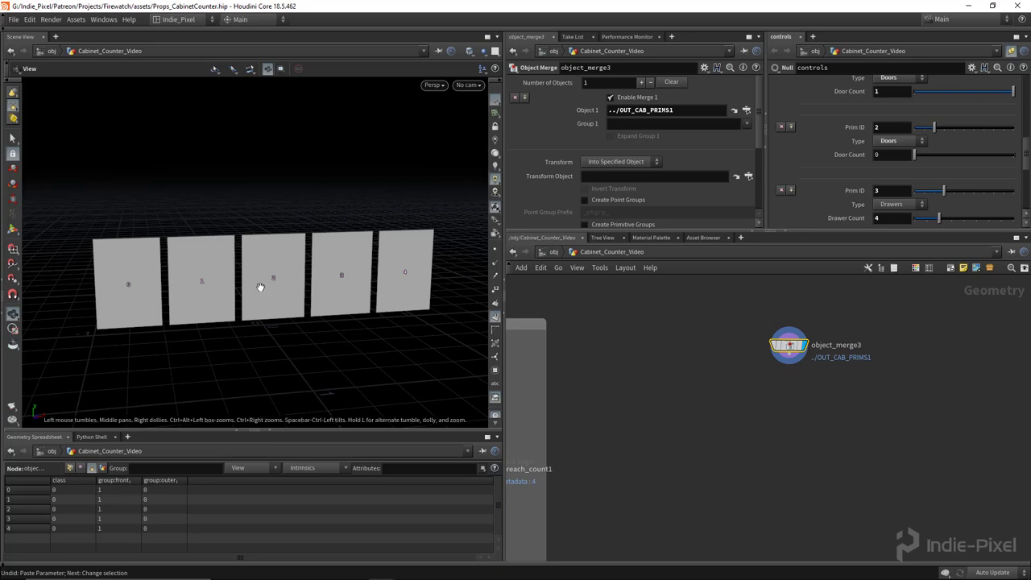
pyautogui.moveTo(840, 455); pyautogui.dragTo(804, 460, button='middle')
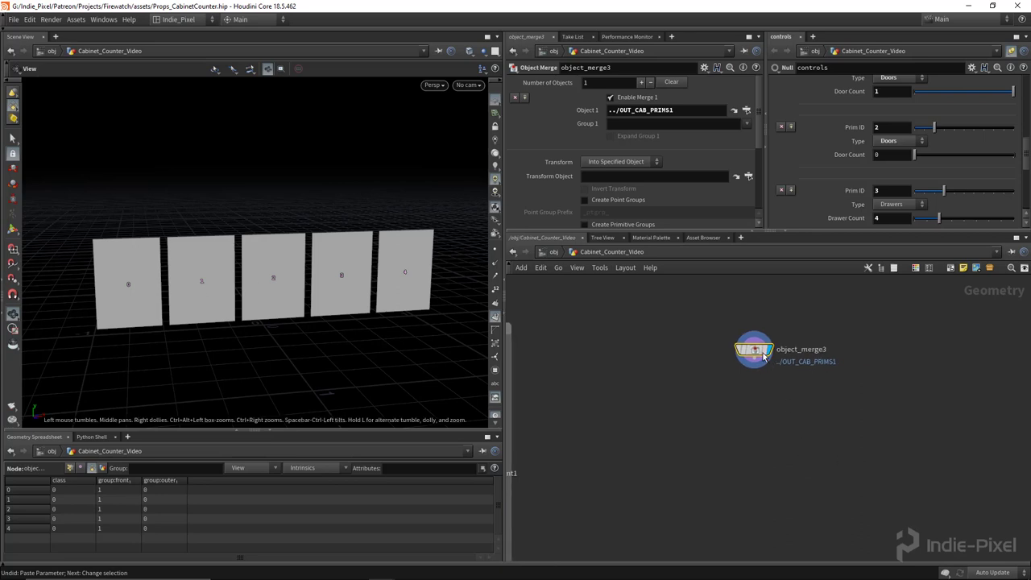
pyautogui.moveTo(760, 348); pyautogui.dragTo(760, 330)
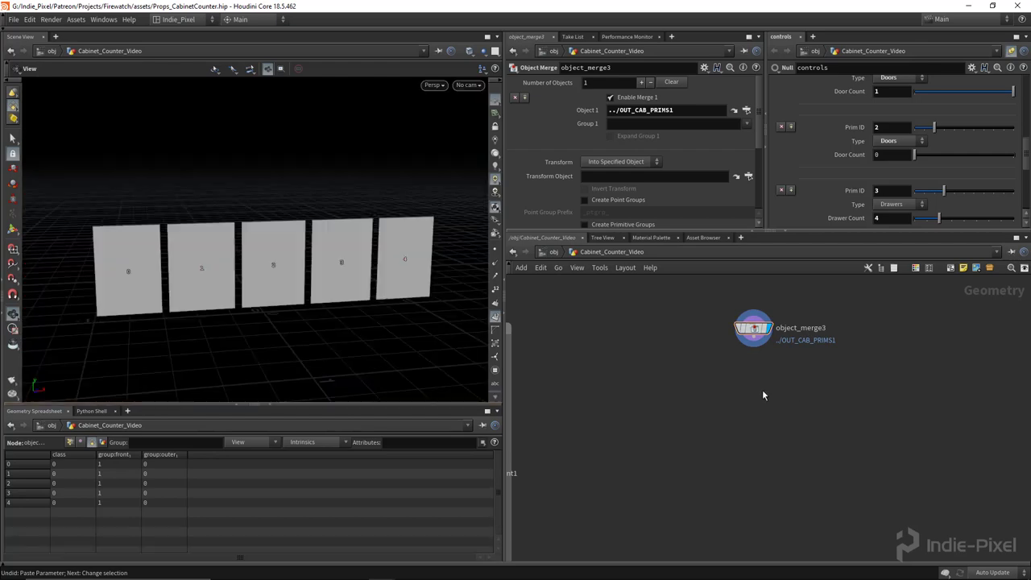
# Add an Attribute Wrangle node below object_merge3 and connect object_merge3 to its first input.
pyautogui.press('Tab')
pyautogui.press('Escape')
pyautogui.press('Tab')
pyautogui.write('w')
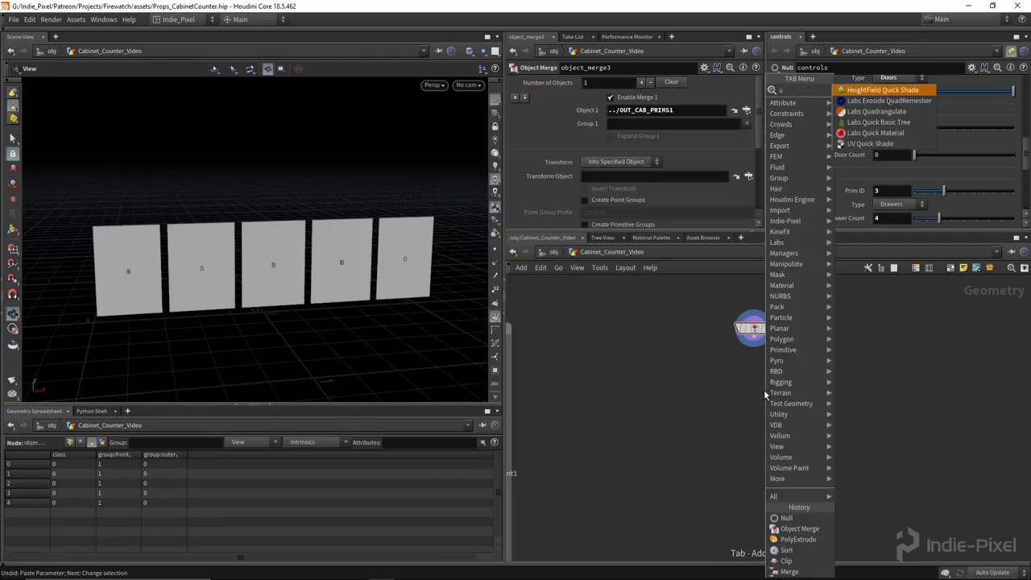
pyautogui.press('Escape')
pyautogui.press('Tab')
pyautogui.write('w')
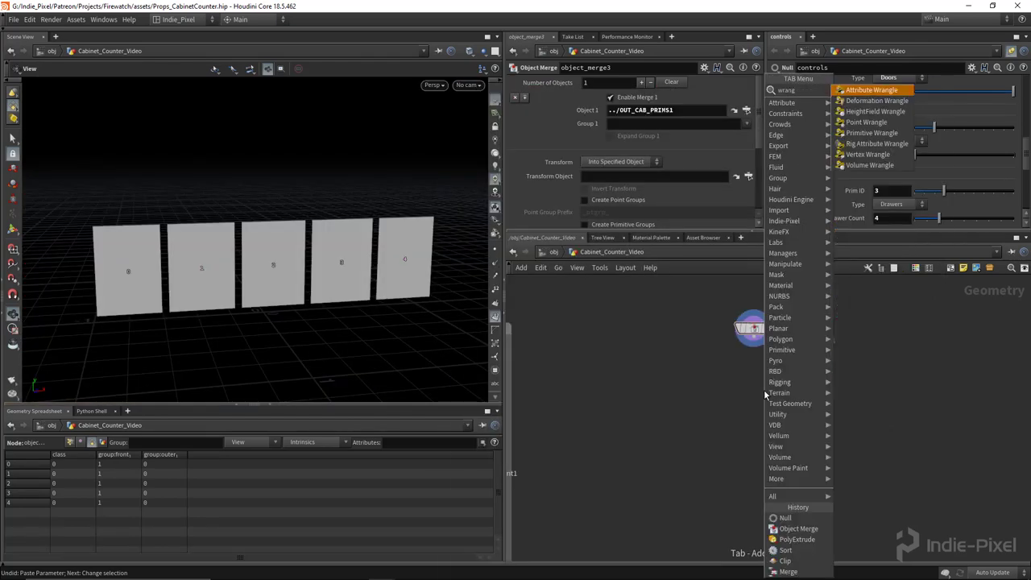
pyautogui.press('Return')
pyautogui.click(754, 391)
pyautogui.click(753, 345)
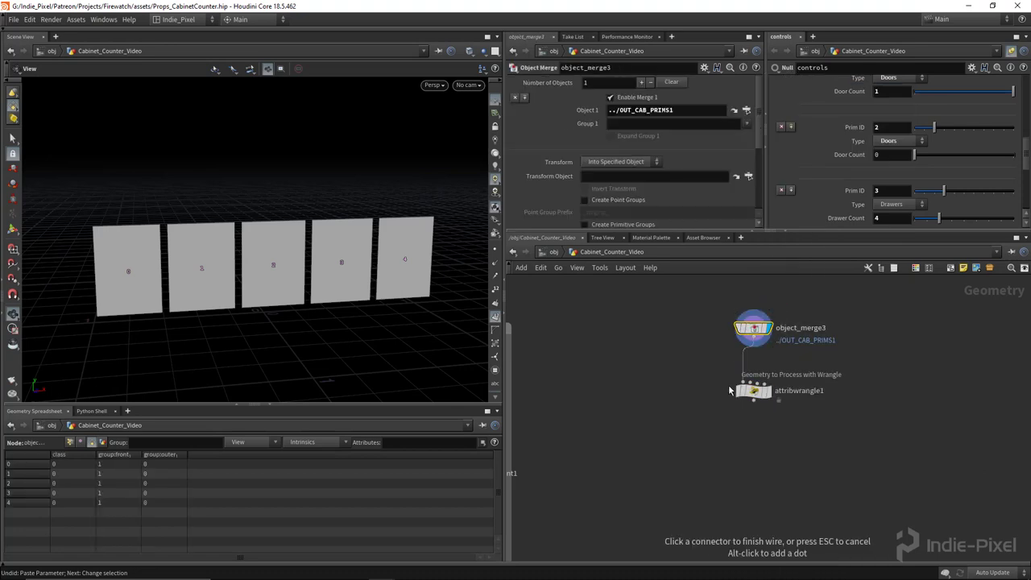
pyautogui.click(754, 378)
# Rename the new Attribute Wrangle node below object_merge3 as set_prim_id.
pyautogui.doubleClick(788, 391)
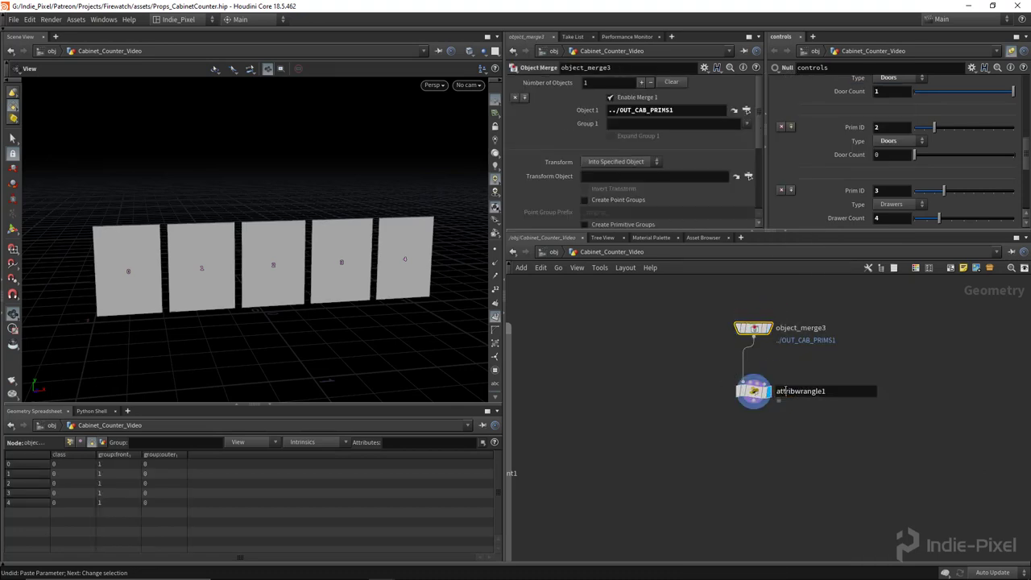
pyautogui.write('set_pr')
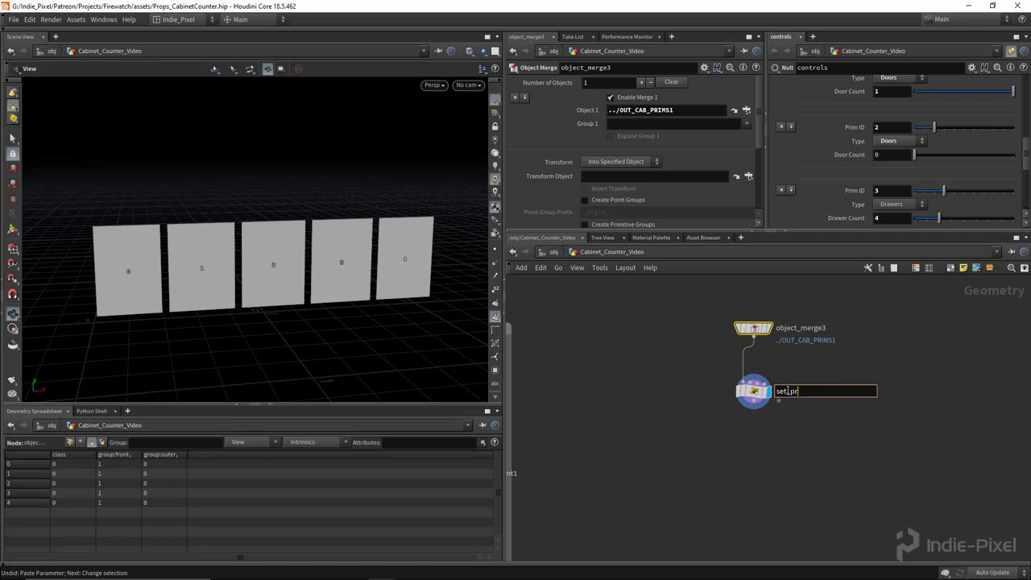
pyautogui.write('im_id')
pyautogui.press('Return')
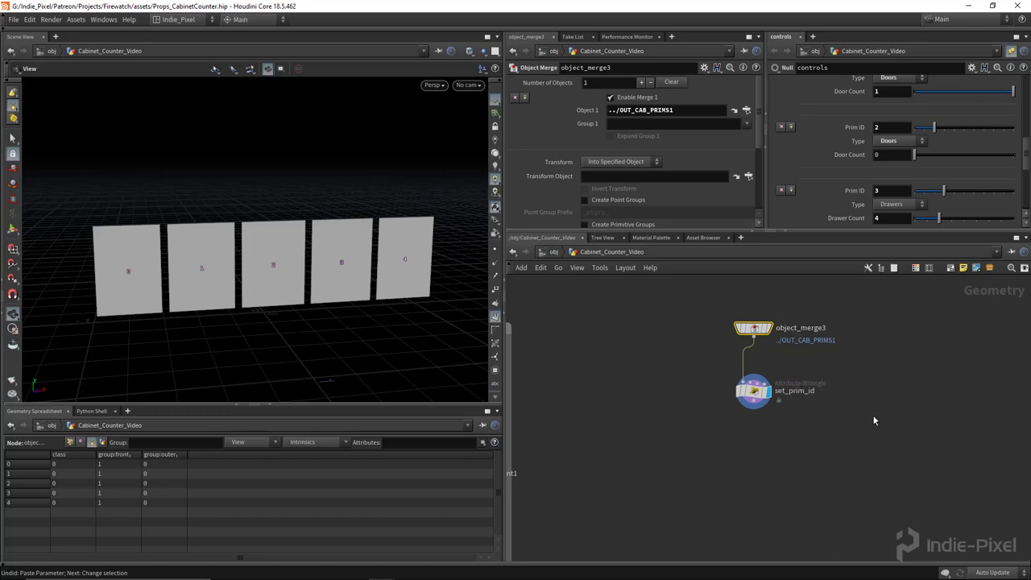
pyautogui.moveTo(877, 389); pyautogui.dragTo(633, 415)
pyautogui.click(628, 166)
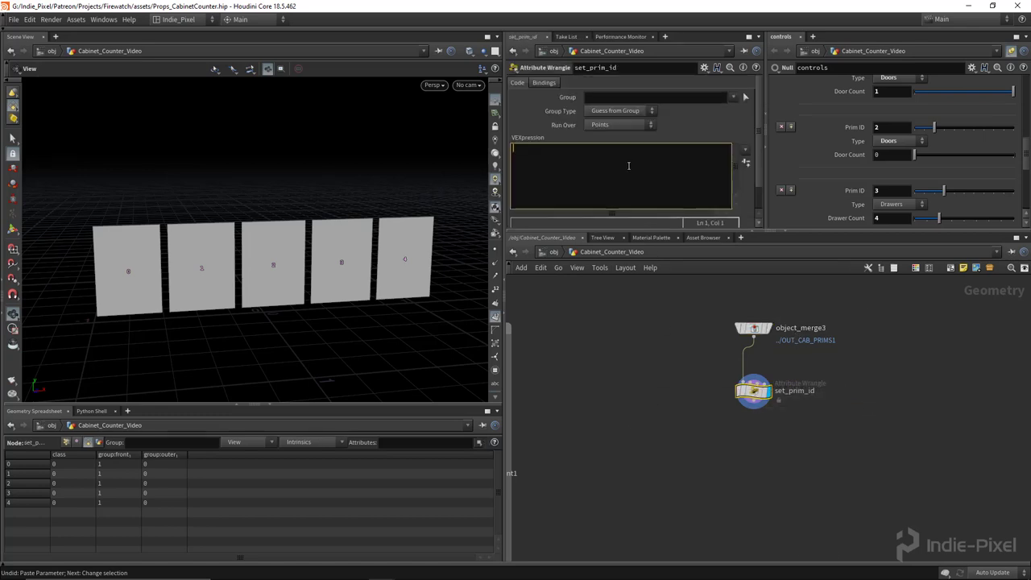
pyautogui.click(600, 131)
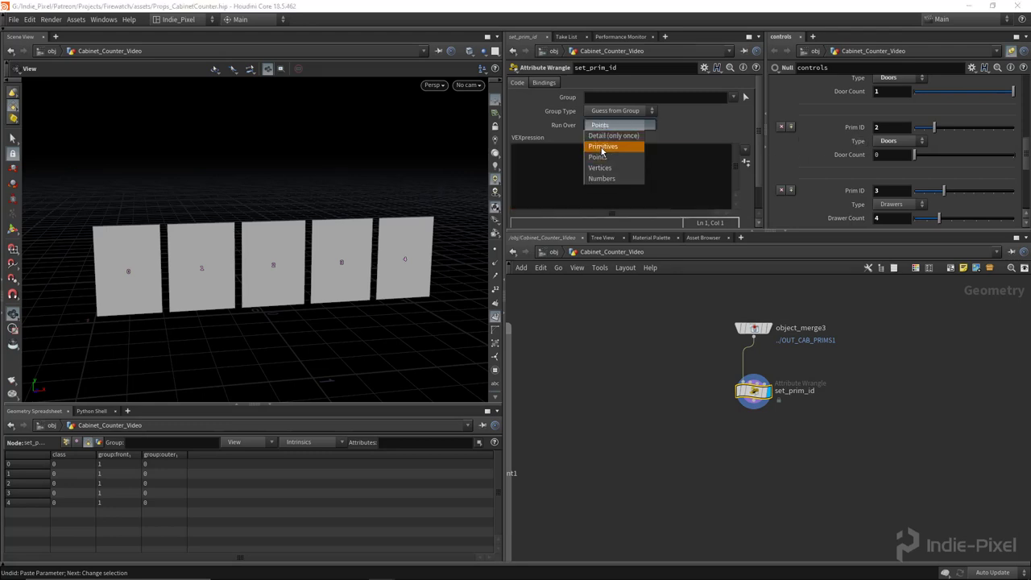
pyautogui.click(604, 144)
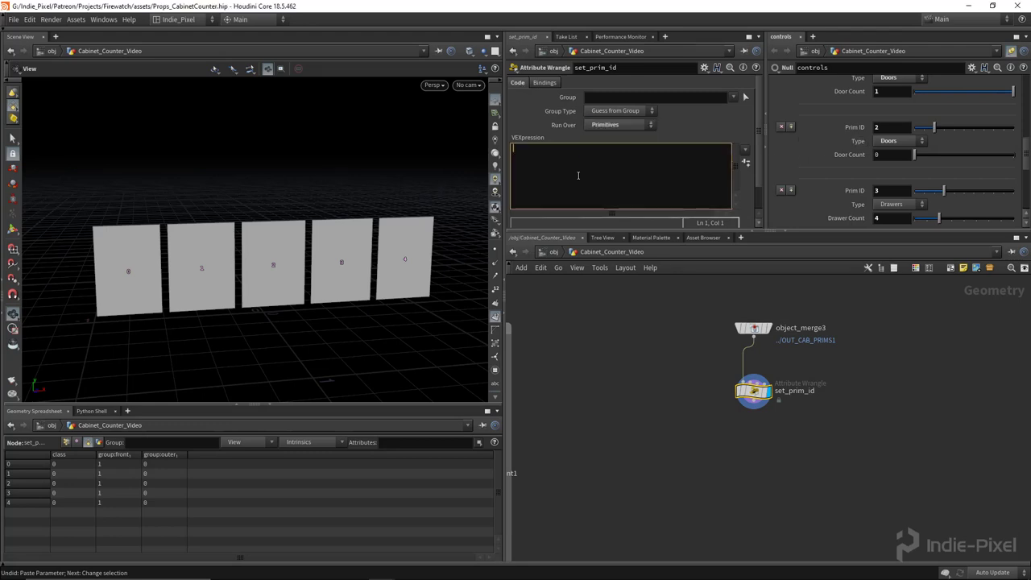
pyautogui.write('i')
pyautogui.write('@id = ')
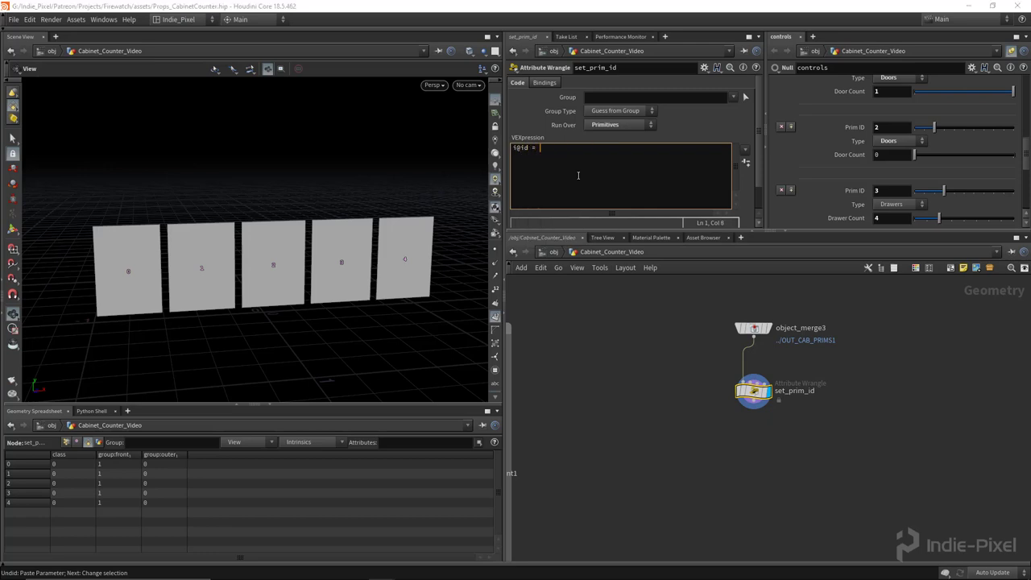
pyautogui.write('@primnum;')
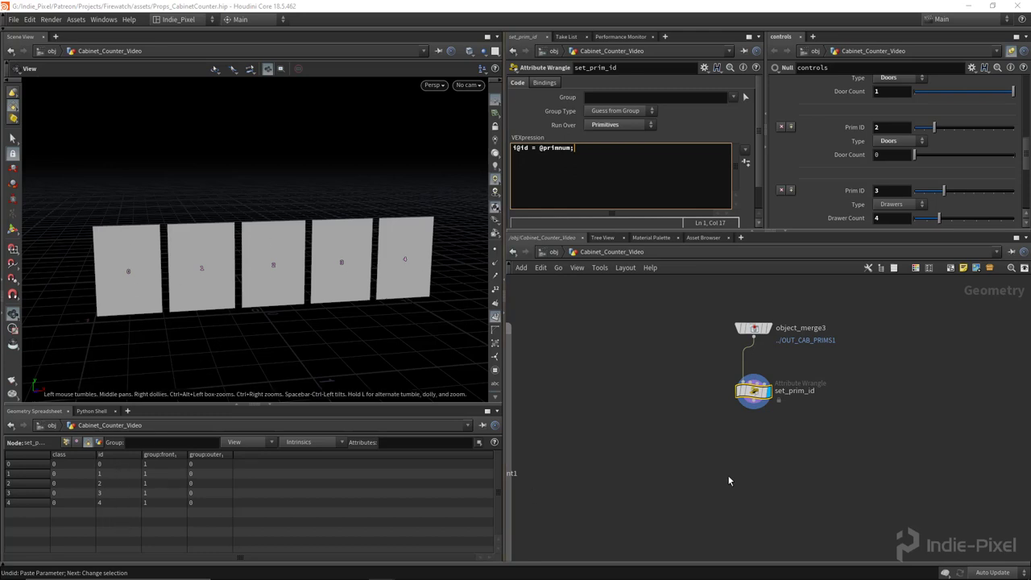
# Add an Attribute Promote node below set_prim_id and connect it to the wrangle's output.
pyautogui.moveTo(753, 390); pyautogui.dragTo(749, 347)
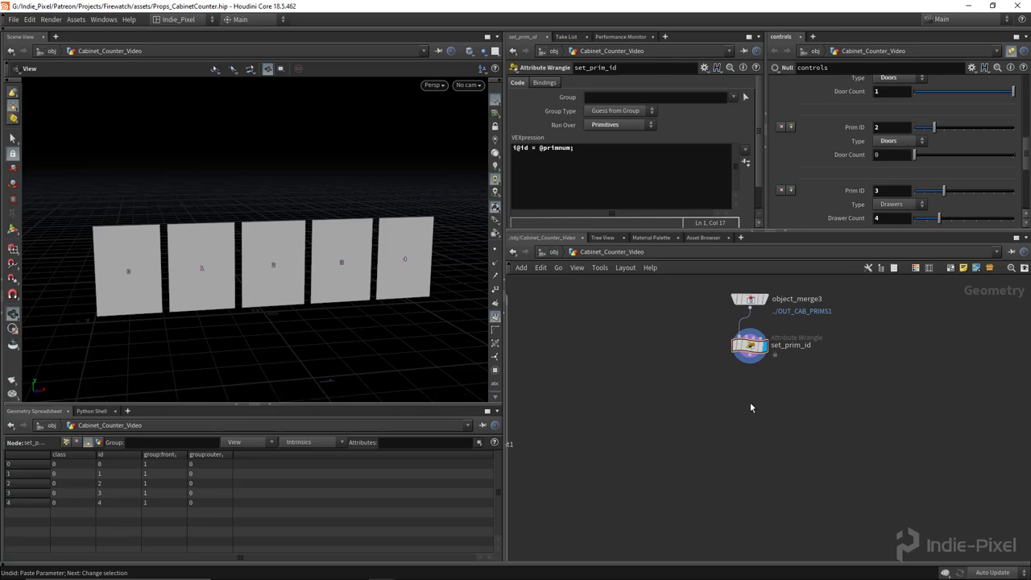
pyautogui.press('Tab')
pyautogui.write('attr')
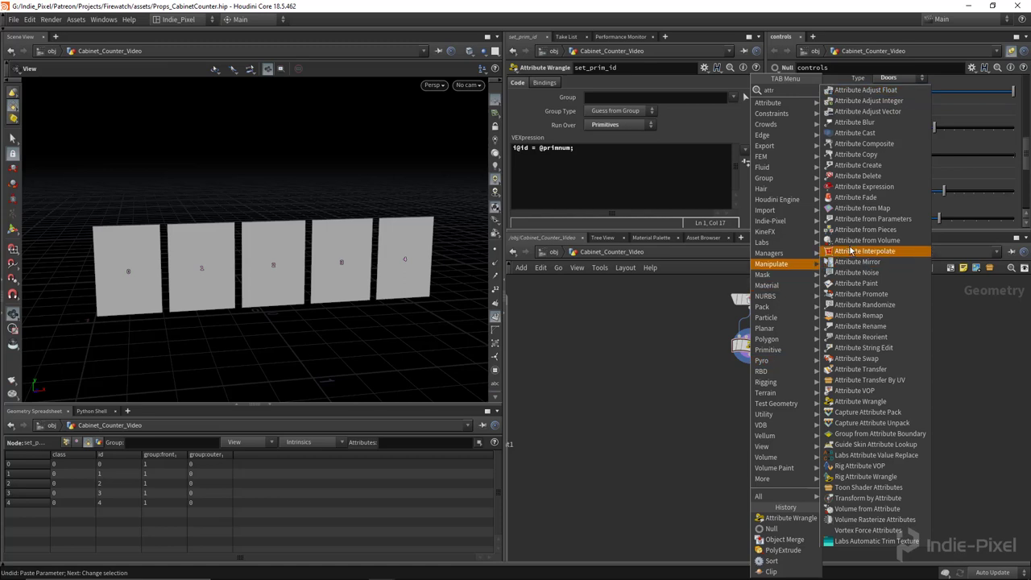
pyautogui.click(855, 294)
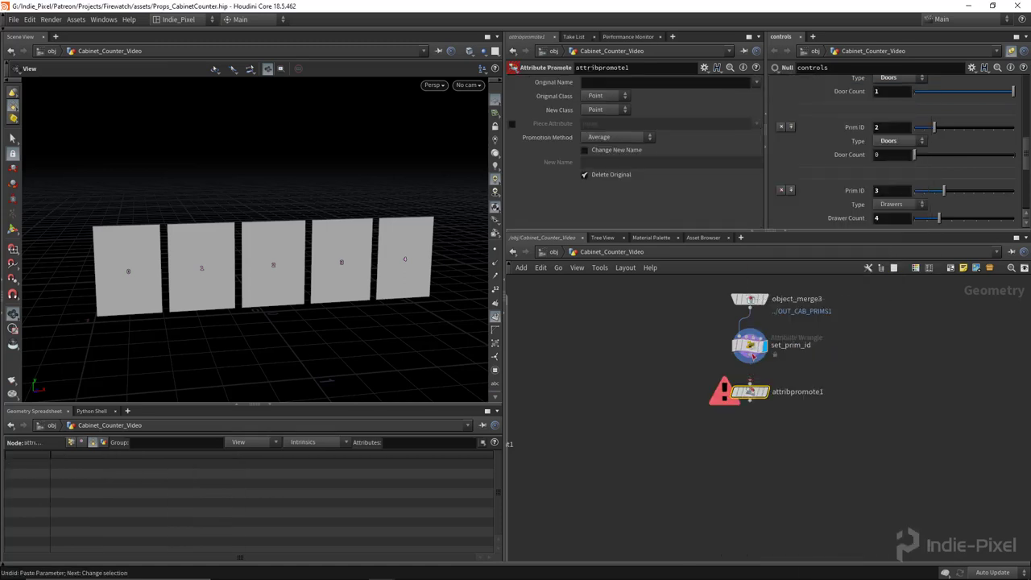
pyautogui.click(749, 392)
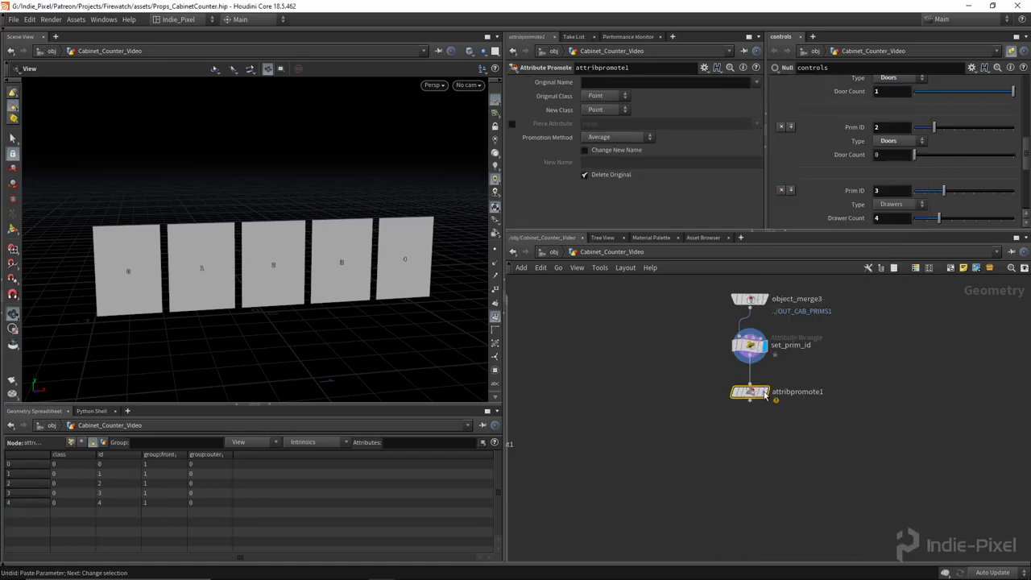
# Promote the id attribute from Primitive to Point class and show the point attributes in an enlarged Geometry Spreadsheet.
pyautogui.click(605, 95)
pyautogui.click(610, 125)
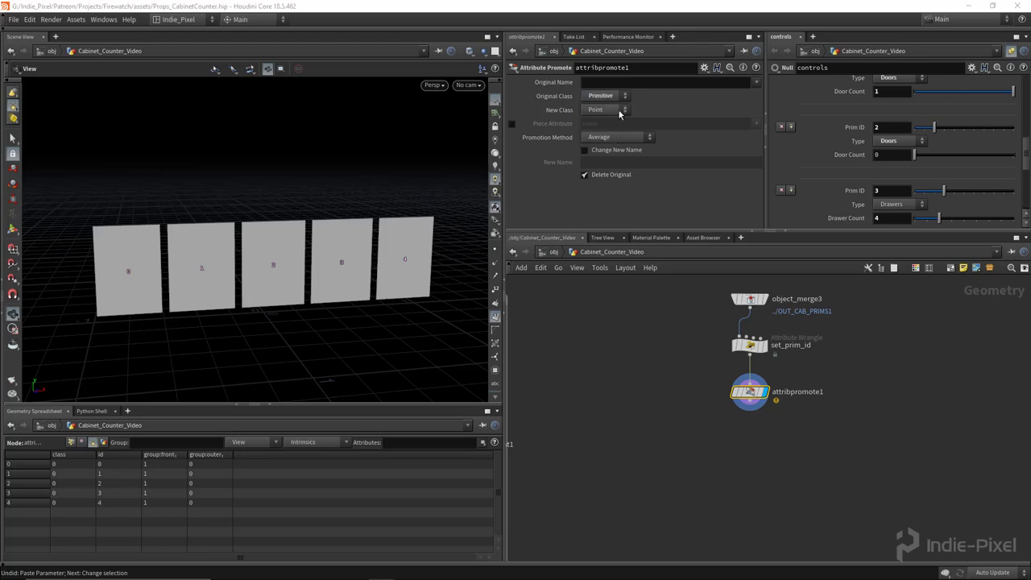
pyautogui.click(755, 83)
pyautogui.click(760, 96)
pyautogui.click(71, 442)
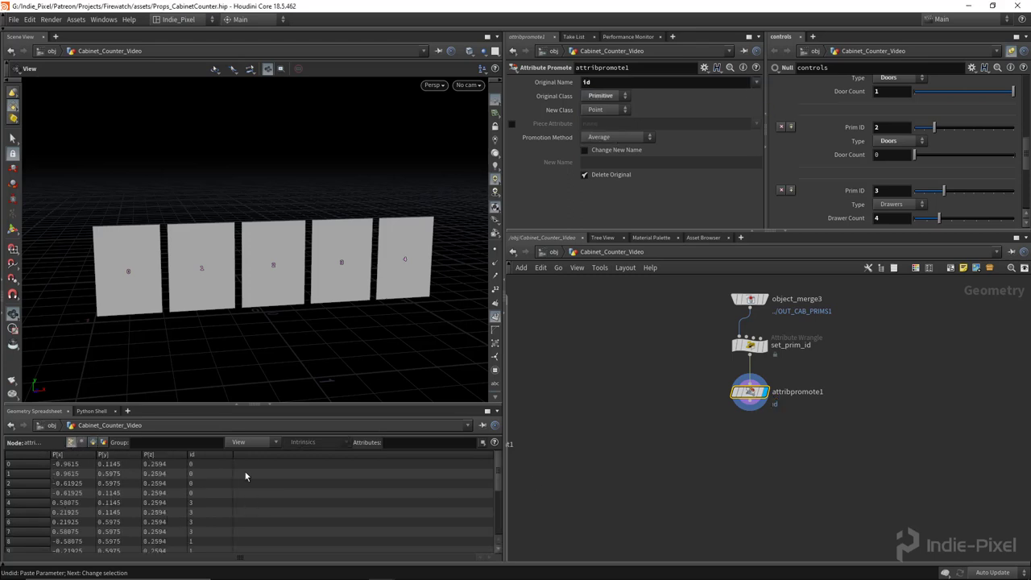
pyautogui.moveTo(321, 405); pyautogui.dragTo(320, 355)
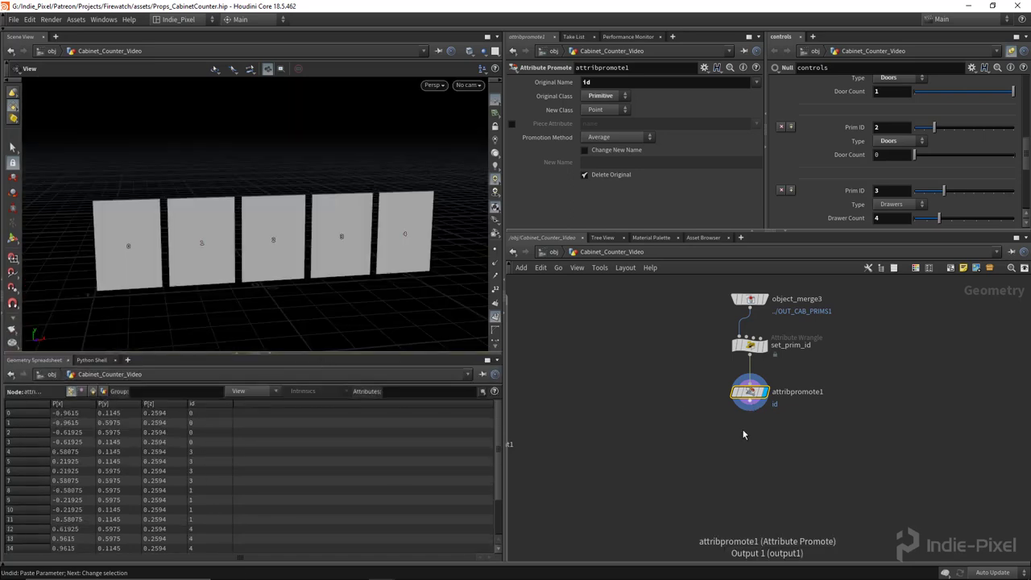
# Place an Add node below attribpromote1, wire it to attribpromote1's output and display its result.
pyautogui.scroll(3, 742, 435)
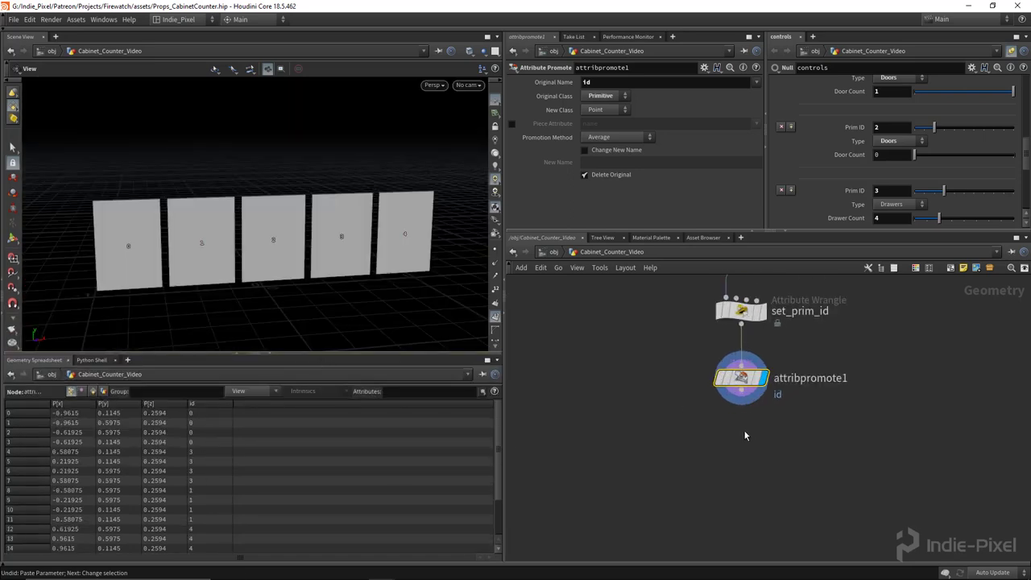
pyautogui.click(735, 441)
pyautogui.press('Tab')
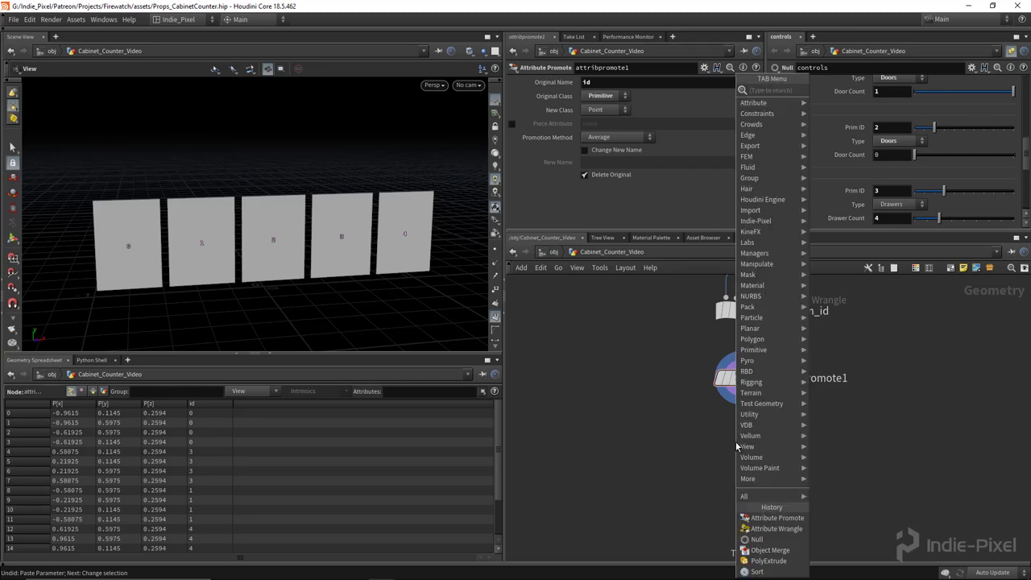
pyautogui.press('Return')
pyautogui.click(742, 461)
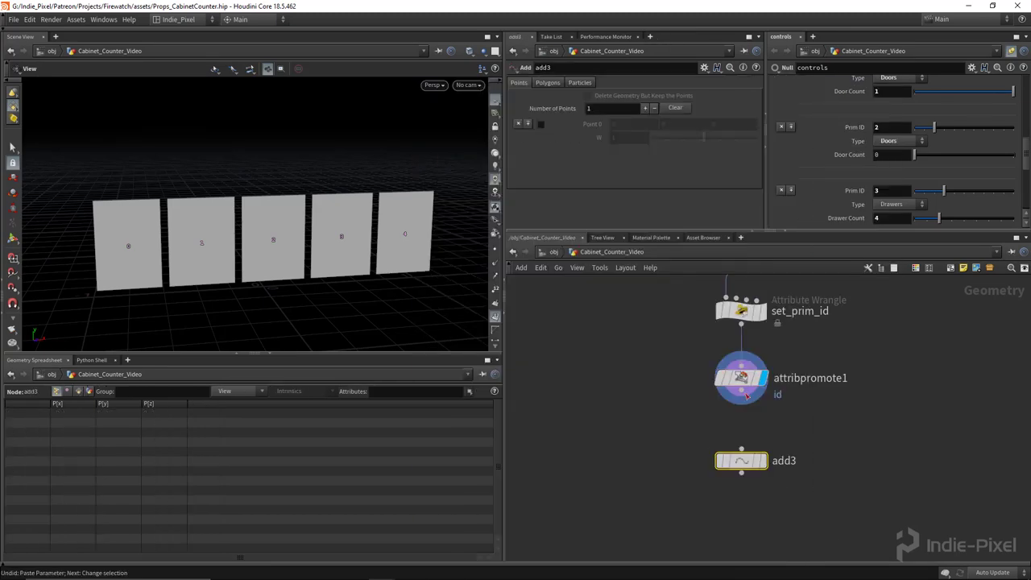
pyautogui.click(741, 401)
pyautogui.click(741, 451)
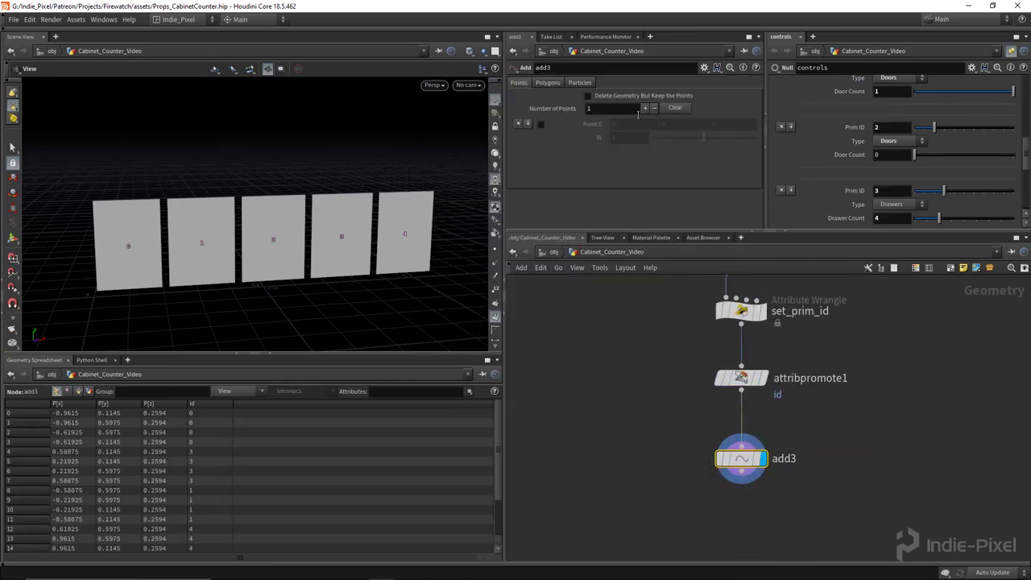
# Make add3 delete the geometry but keep the points, and build polygons by group using Groups of N points.
pyautogui.click(600, 97)
pyautogui.click(548, 83)
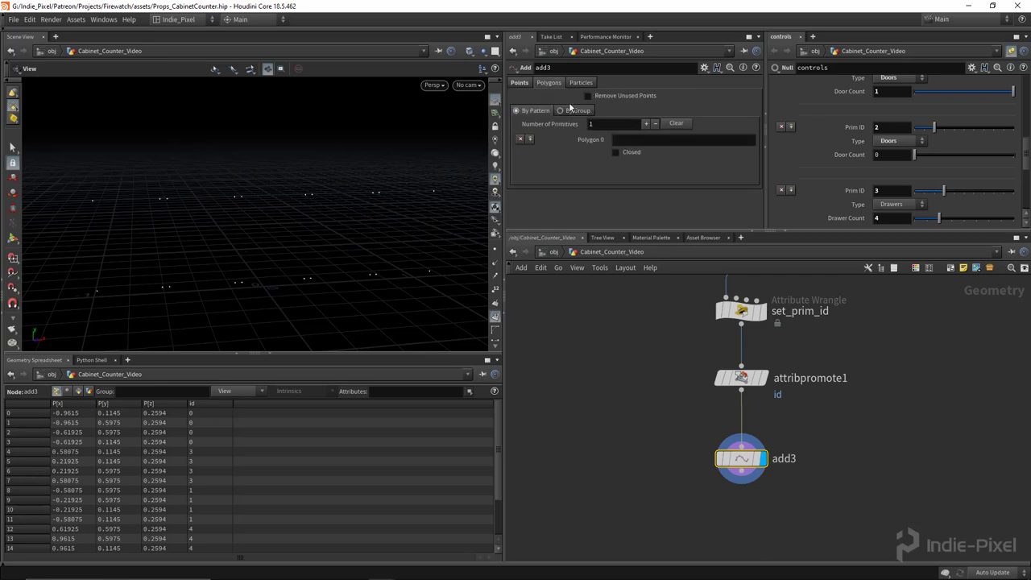
pyautogui.click(570, 111)
pyautogui.click(628, 138)
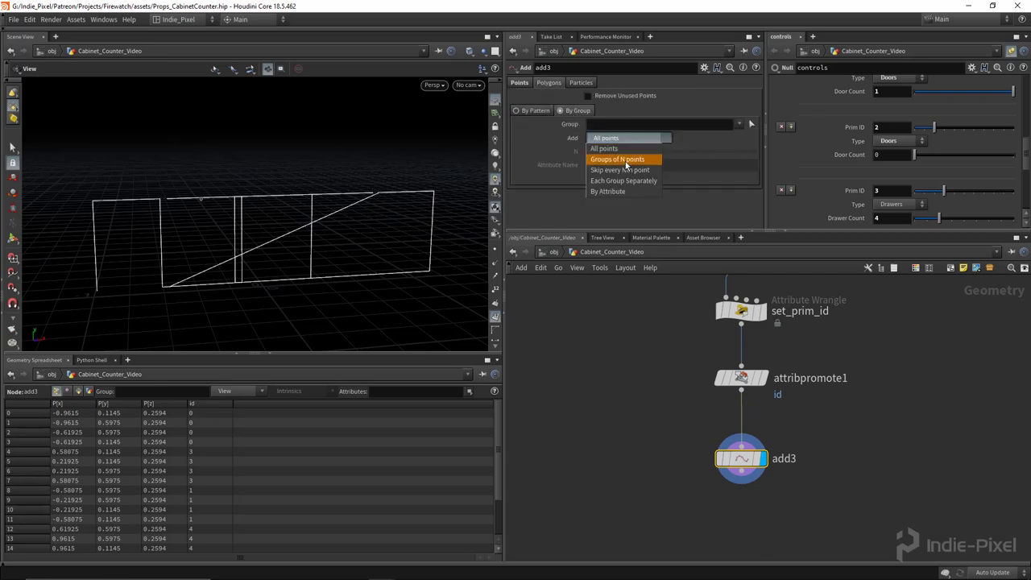
pyautogui.click(625, 160)
pyautogui.moveTo(341, 271); pyautogui.dragTo(299, 241)
# Move add3 down to leave space beneath attribpromote1 and open the node search for that gap.
pyautogui.moveTo(730, 466); pyautogui.dragTo(717, 429, button='middle')
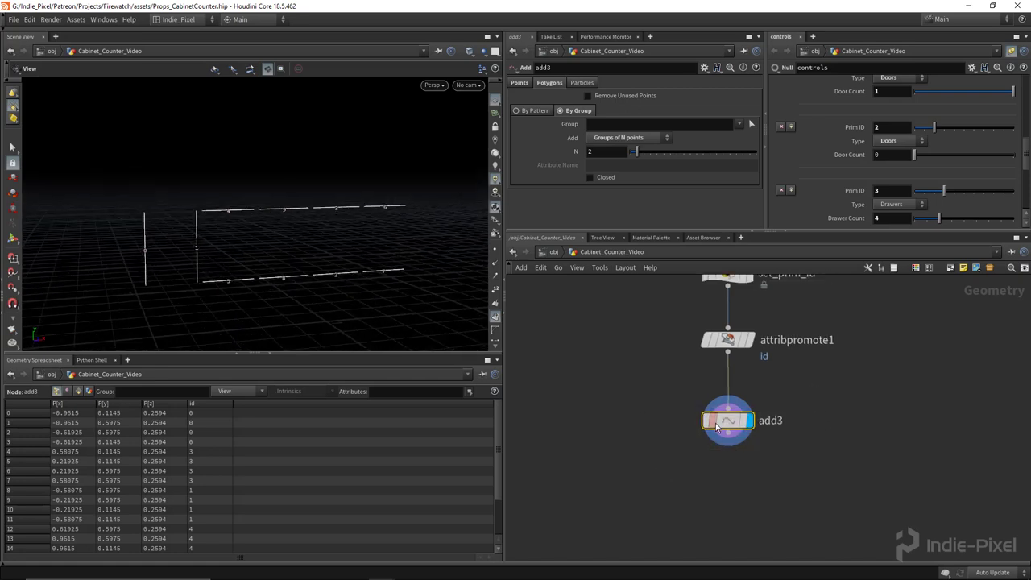
pyautogui.moveTo(717, 429); pyautogui.dragTo(706, 406)
pyautogui.press('l')
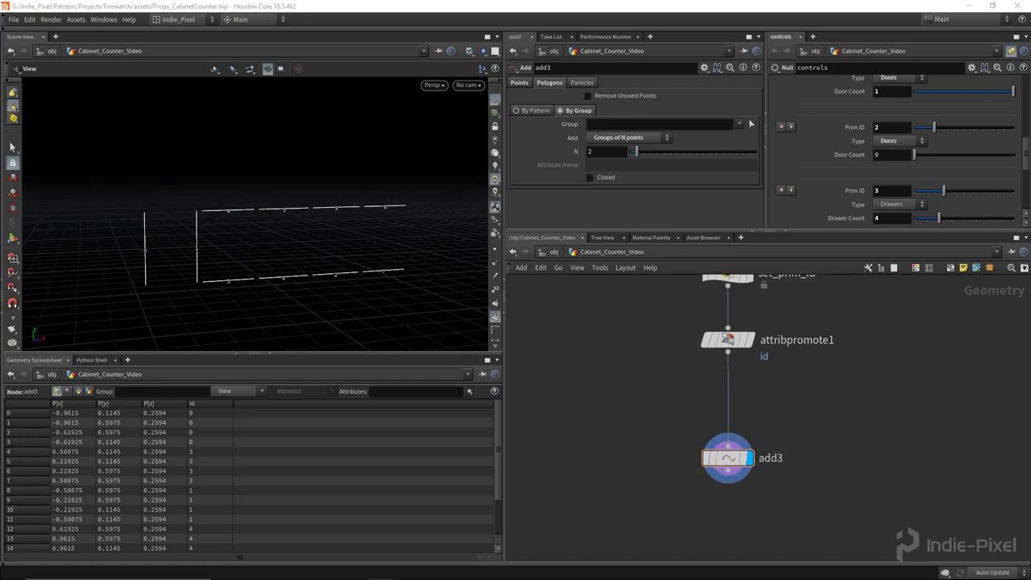
pyautogui.press('Tab')
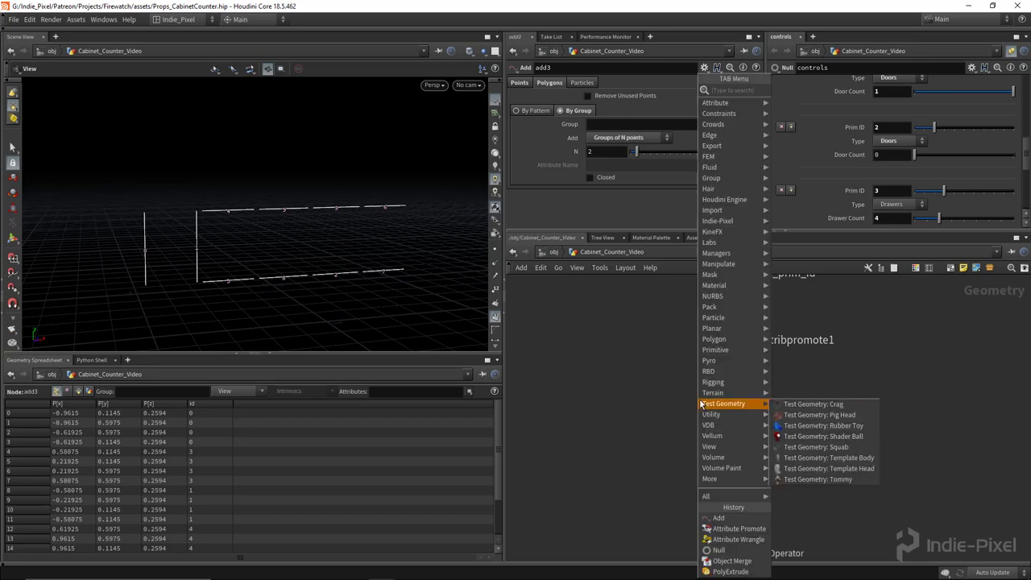
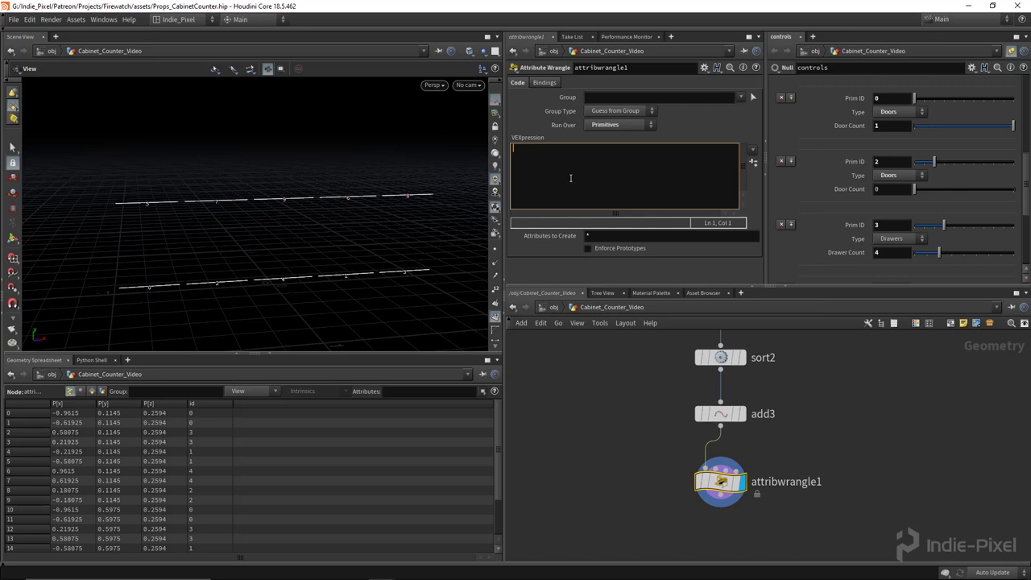
# Enter vector boxmin = getbbox_min(0); as the first line of the attribwrangle1 expression.
pyautogui.write('ector ')
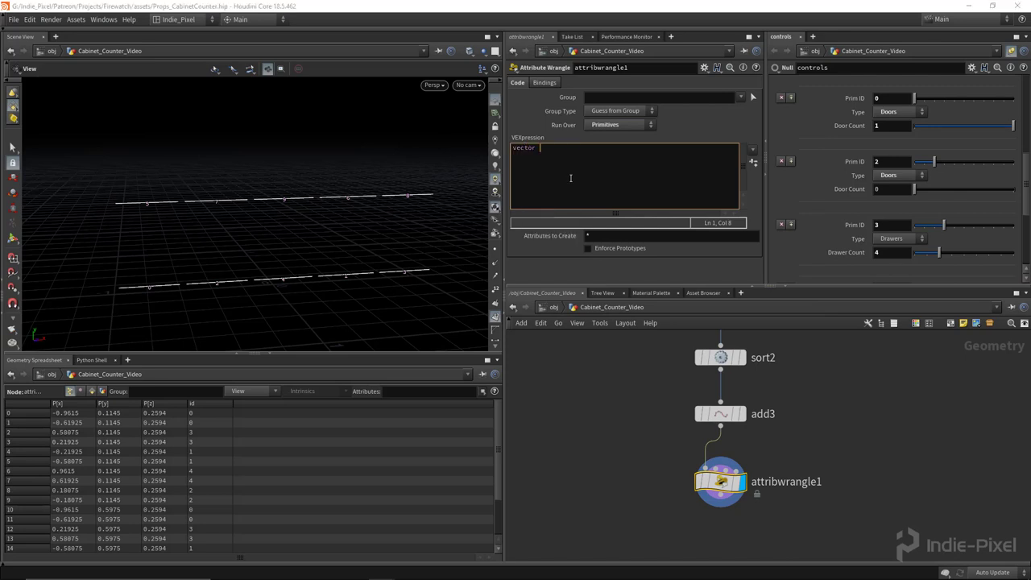
pyautogui.write('boxmin = get')
pyautogui.press('Down')
pyautogui.press('Down')
pyautogui.press('Down')
pyautogui.press('Down')
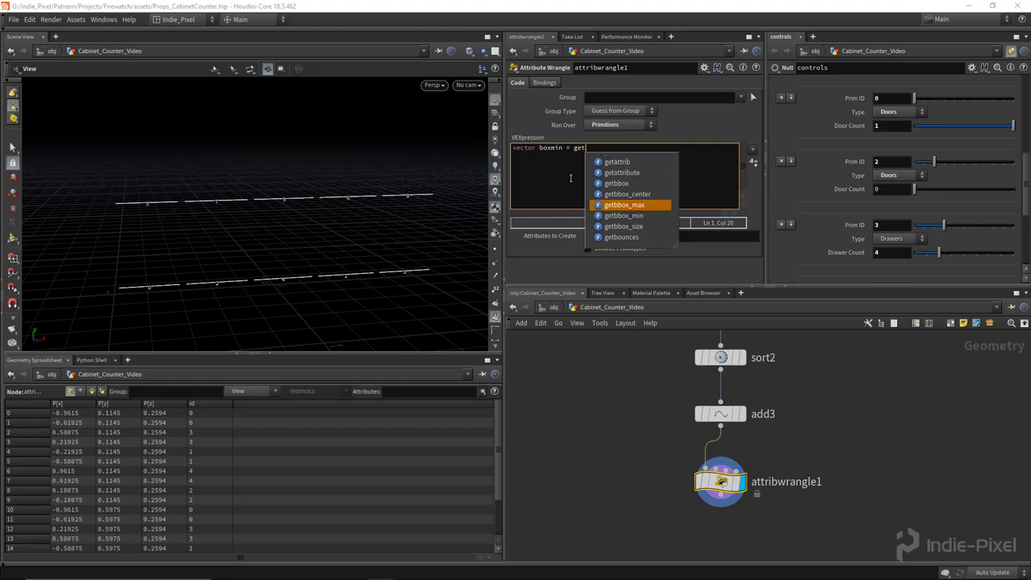
pyautogui.press('Down')
pyautogui.press('Return')
pyautogui.write(')')
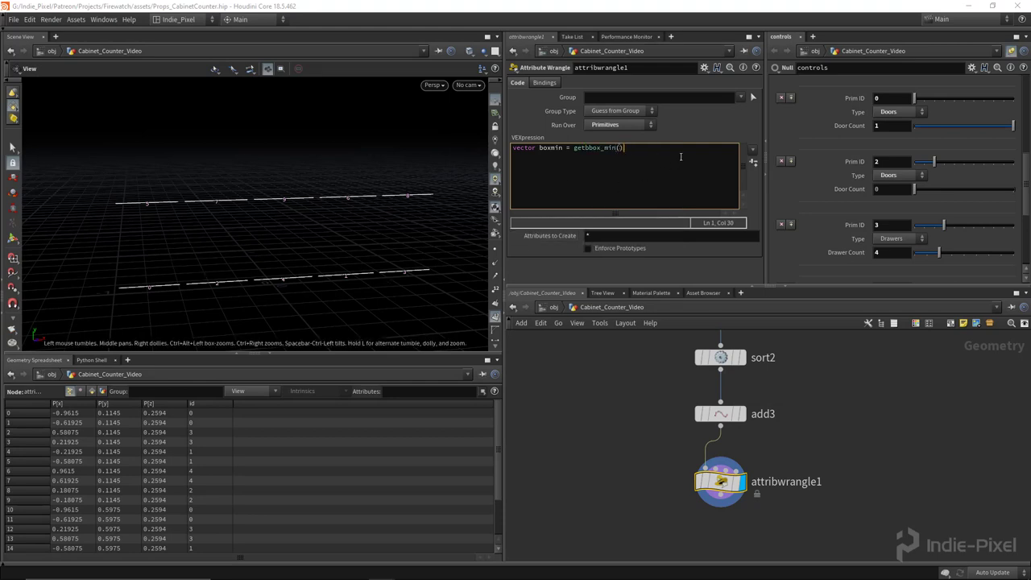
pyautogui.press('Left')
pyautogui.write(';')
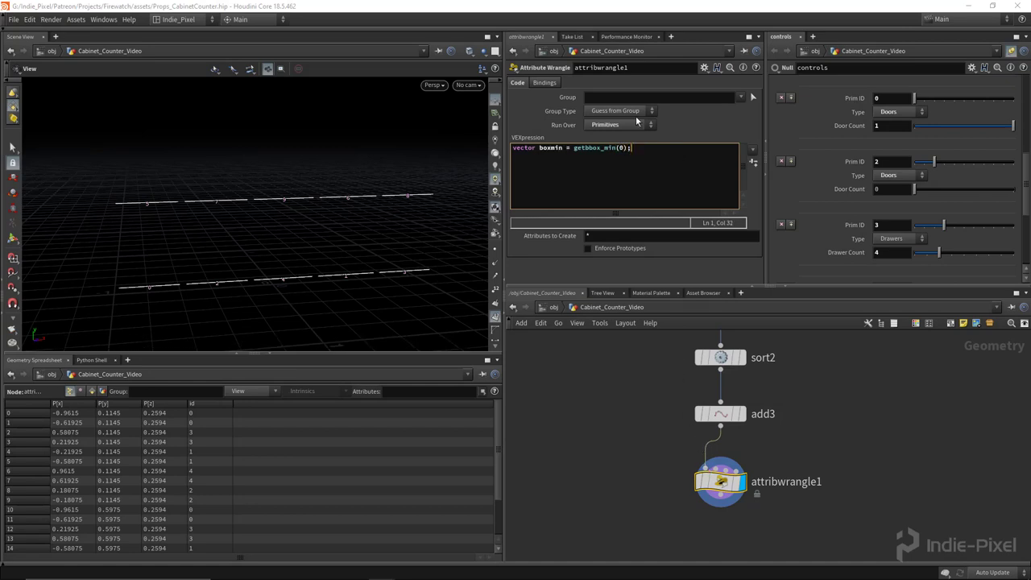
pyautogui.press('Return')
pyautogui.write('if(@P == boxmin.y)')
pyautogui.press('Return')
pyautogui.write('{')
pyautogui.write('move')
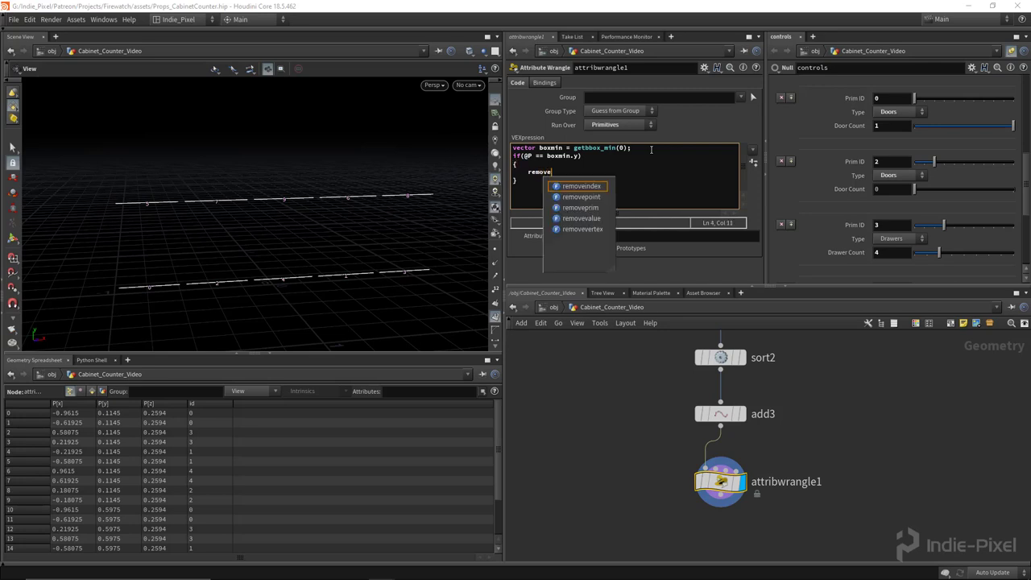
pyautogui.press('Down')
pyautogui.press('Return')
pyautogui.write(')')
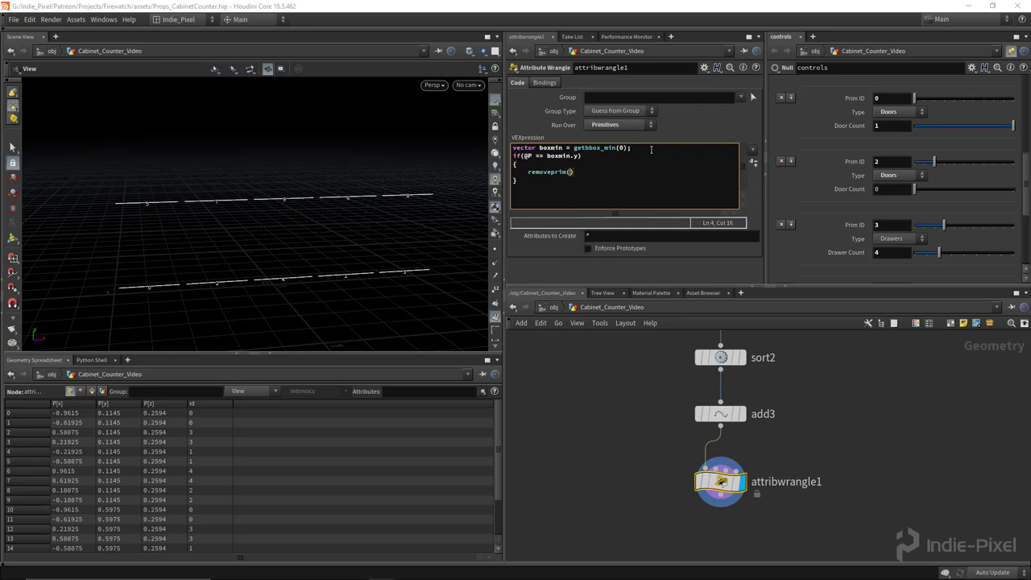
pyautogui.write('@primnum,1)')
pyautogui.click(686, 280)
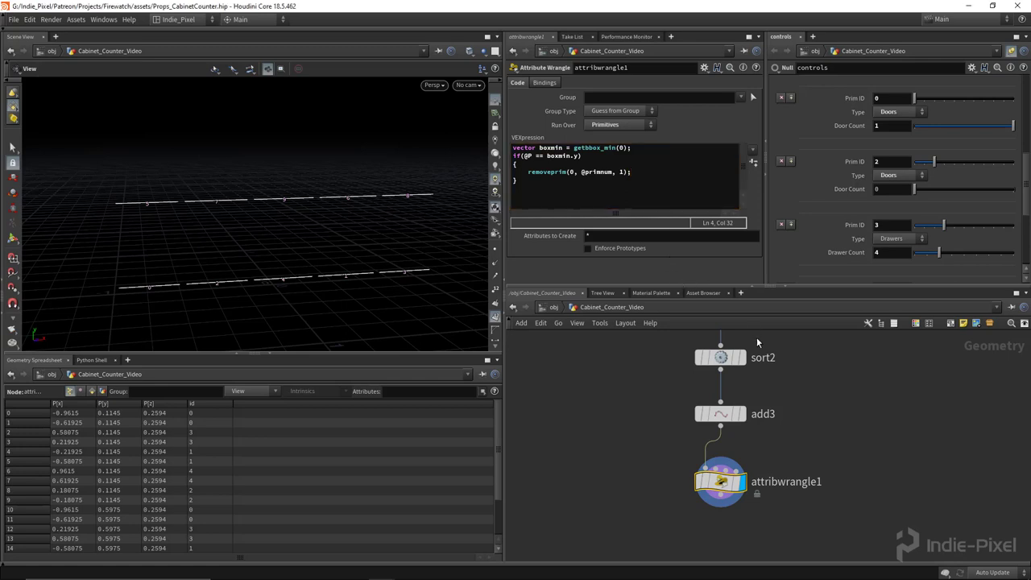
# Correct the if condition in the attribwrangle1 expression to @P.y == boxmin.y.
pyautogui.scroll(-3, 362, 264)
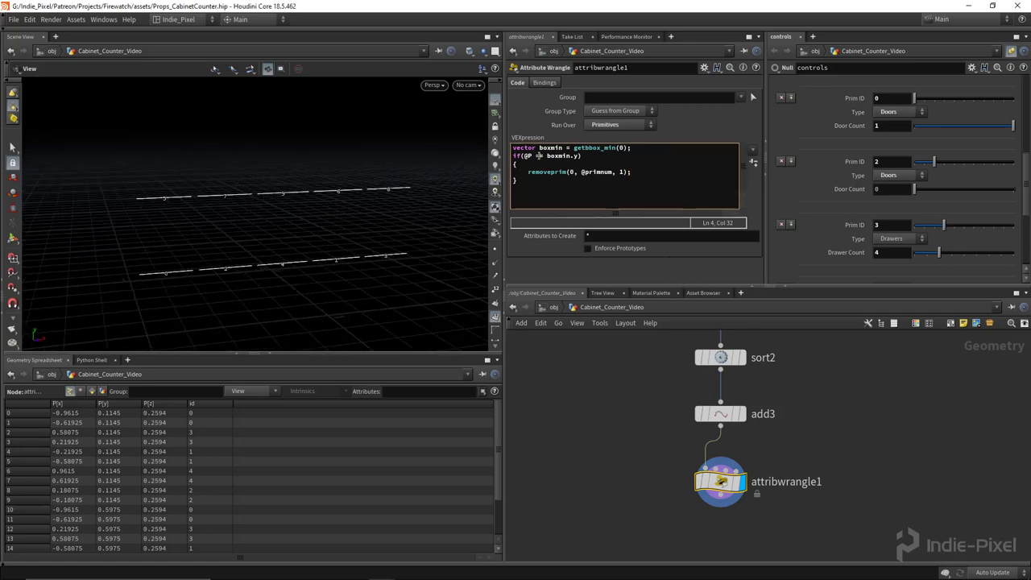
pyautogui.click(538, 156)
pyautogui.press('BackSpace')
pyautogui.write('<')
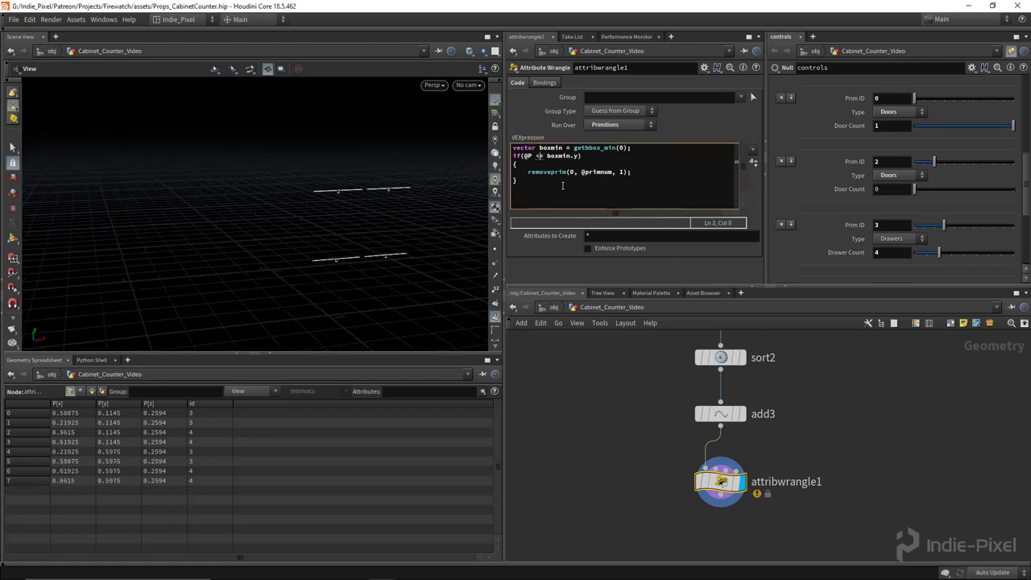
pyautogui.press('BackSpace')
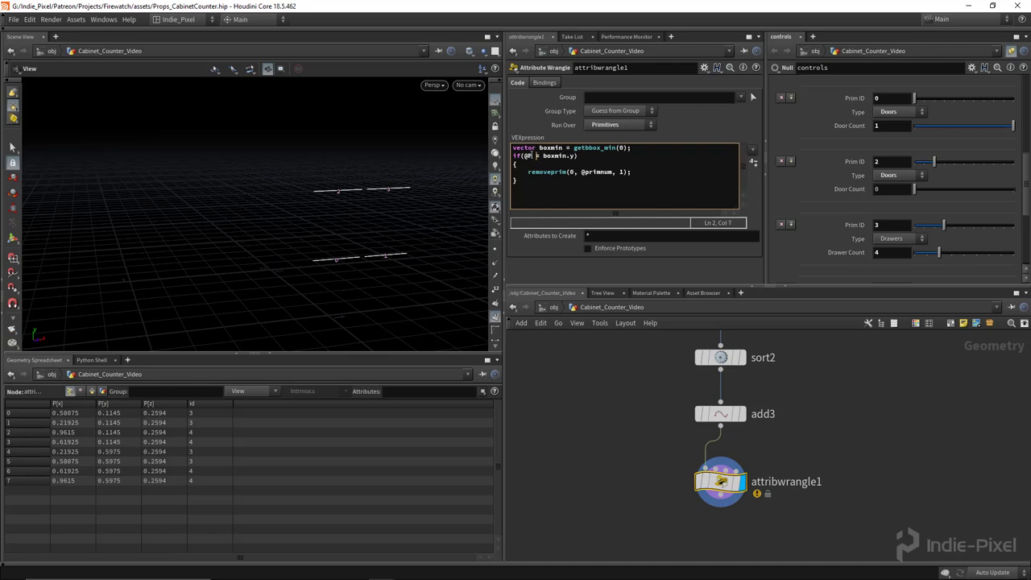
pyautogui.write('.')
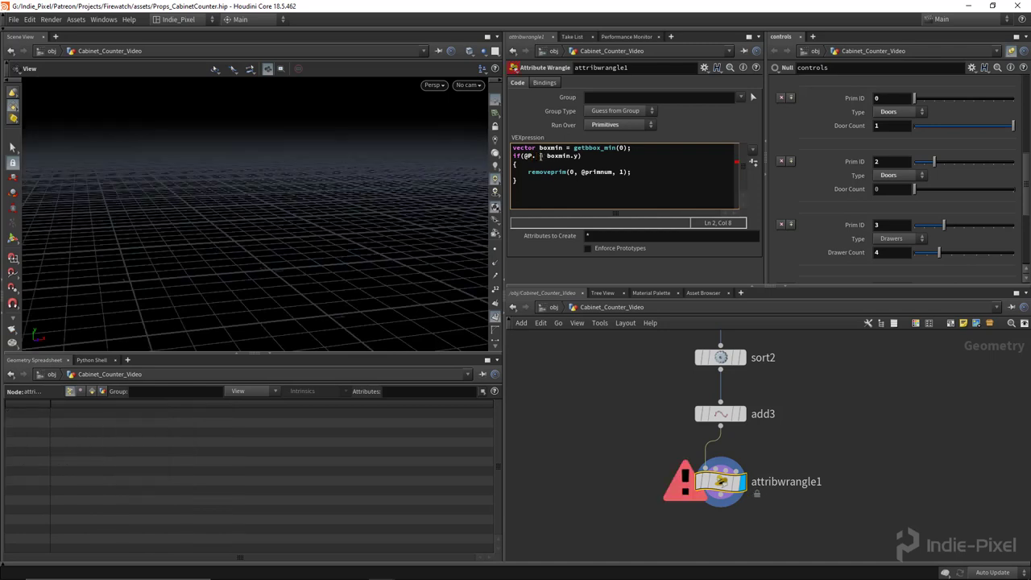
pyautogui.write('<')
pyautogui.write('y')
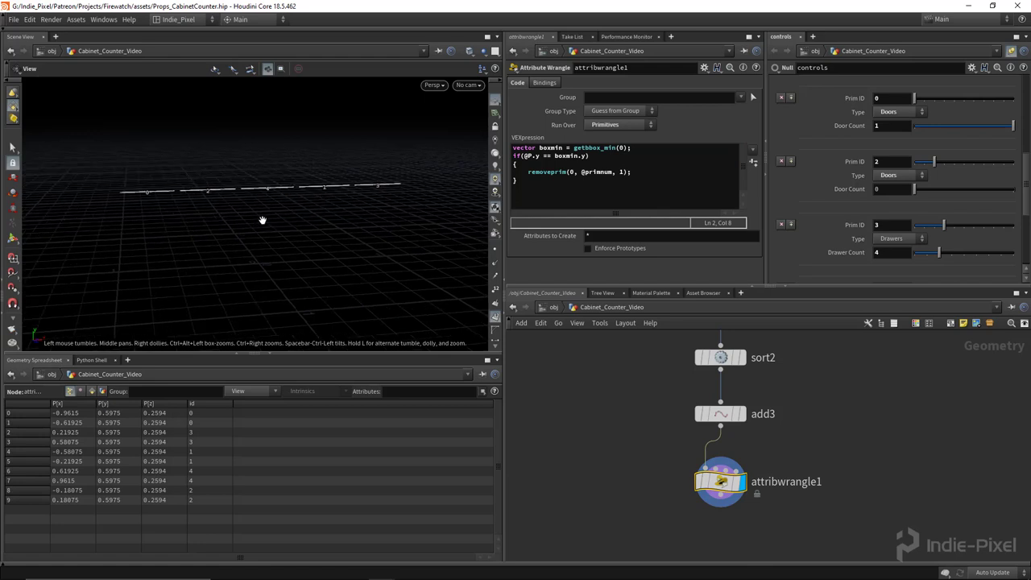
# Enlarge the network area, add a Carve node fed by attribwrangle1, and display its result.
pyautogui.moveTo(817, 286); pyautogui.dragTo(817, 202)
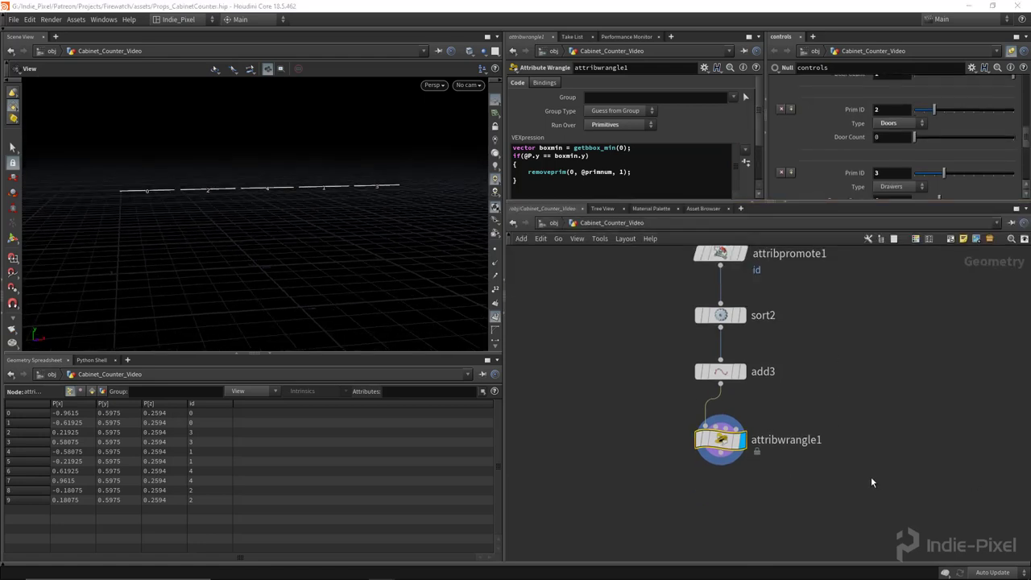
pyautogui.moveTo(756, 494); pyautogui.dragTo(734, 465, button='middle')
pyautogui.press('Tab')
pyautogui.write('carve')
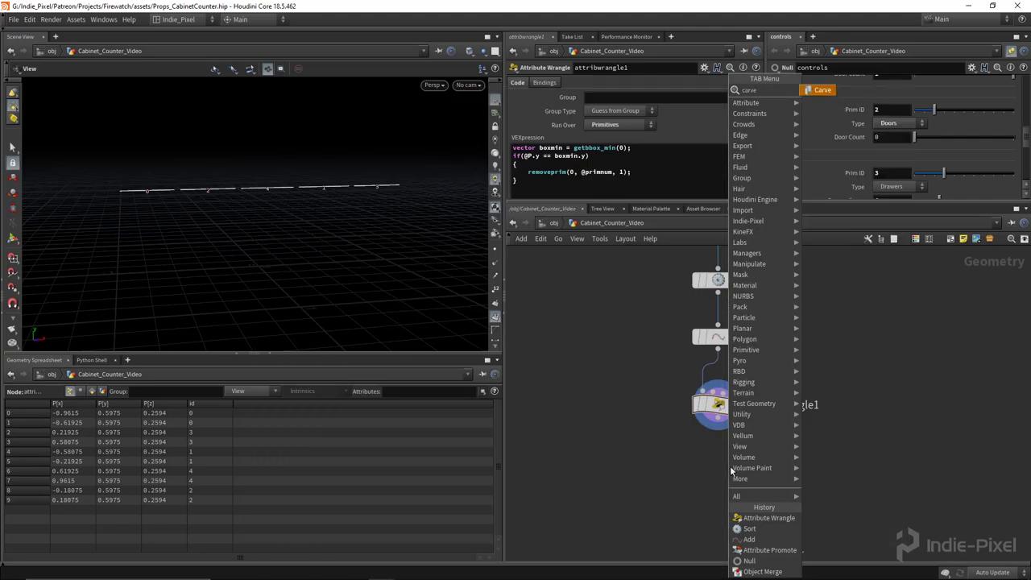
pyautogui.press('Return')
pyautogui.click(714, 481)
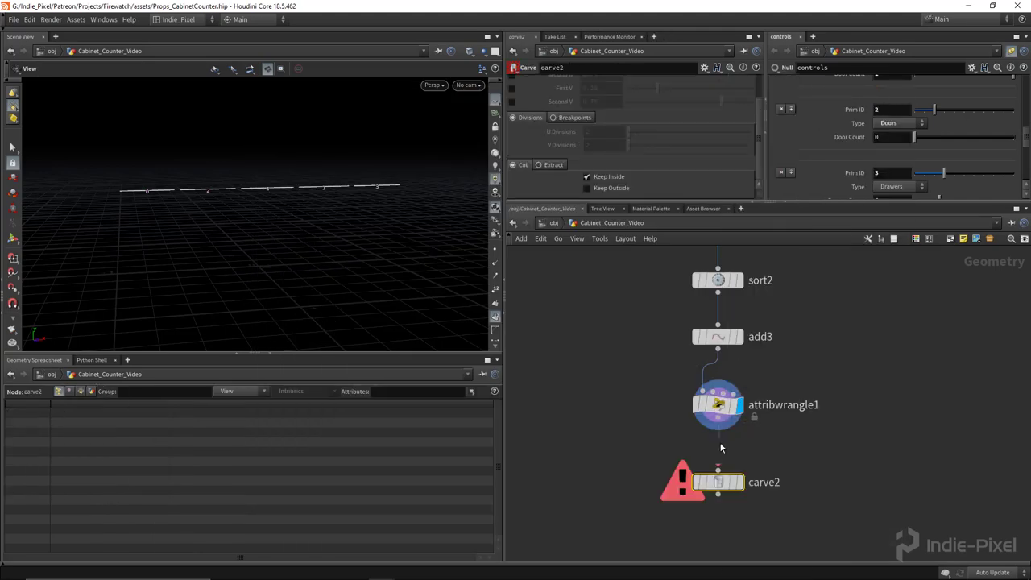
pyautogui.click(738, 481)
# Set carve2's First U to 0.5 and switch its operation from Cut to Extract.
pyautogui.scroll(1, 645, 145)
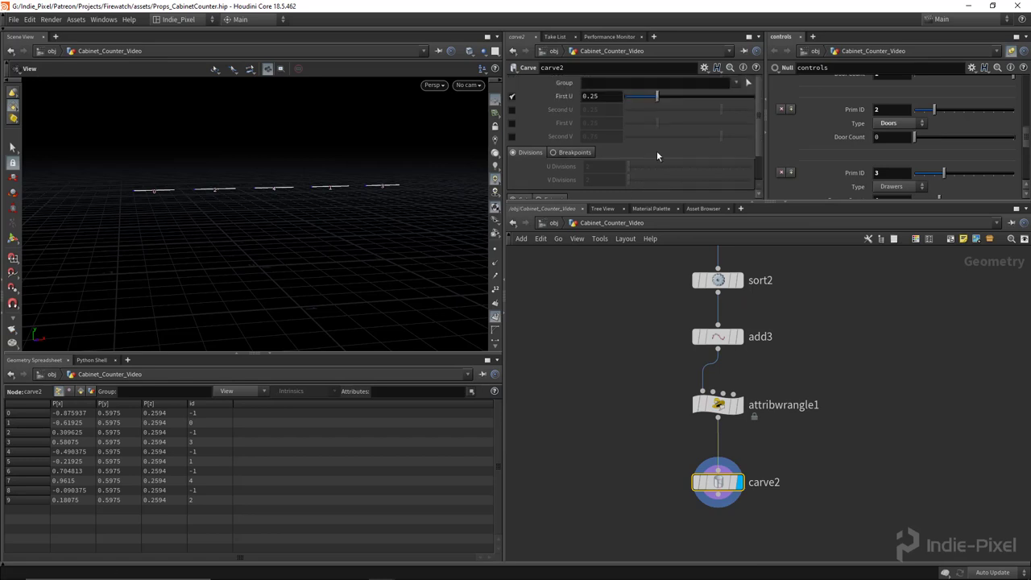
pyautogui.click(606, 96)
pyautogui.write('0.5')
pyautogui.press('Return')
pyautogui.scroll(-2, 614, 137)
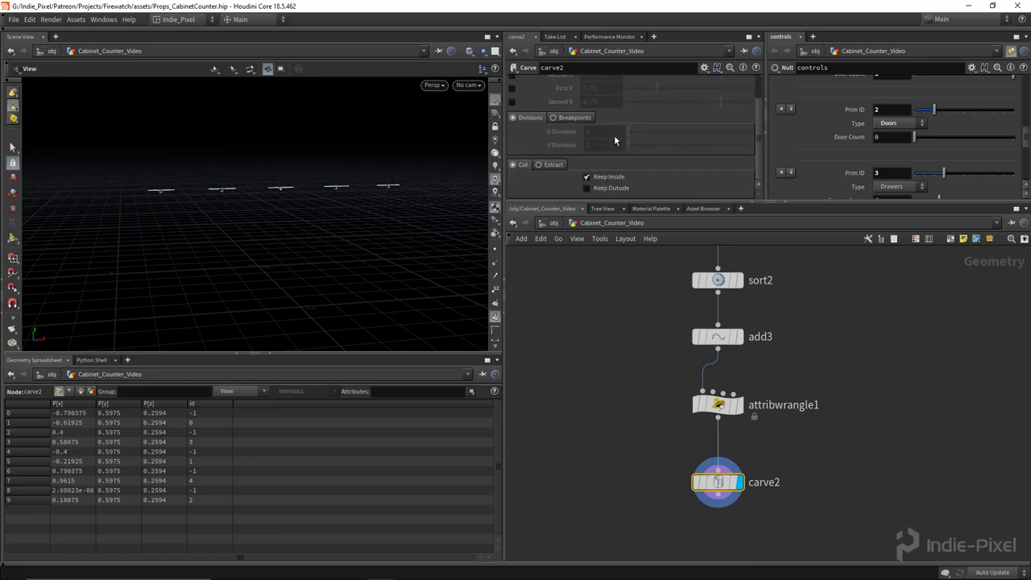
pyautogui.click(554, 164)
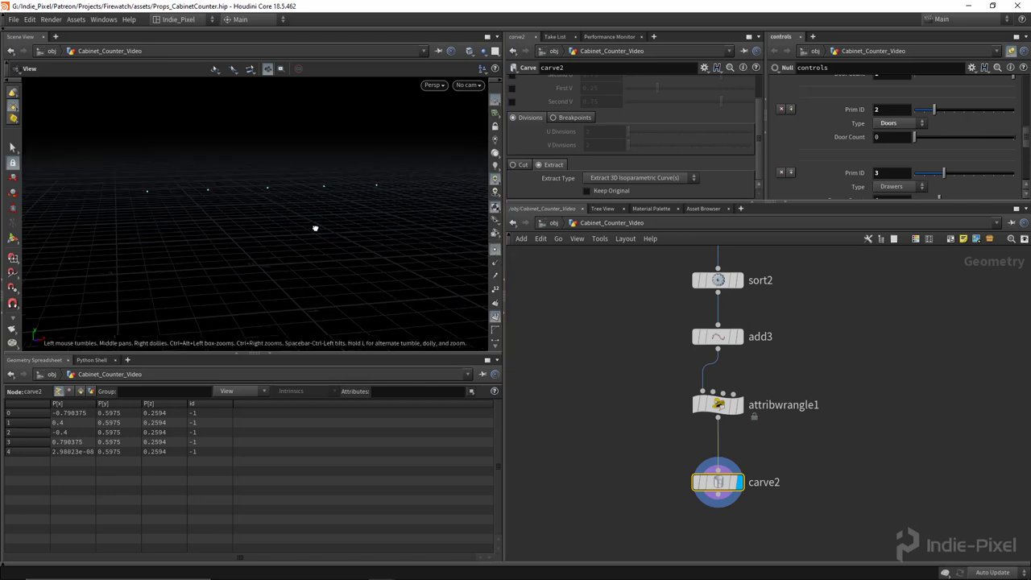
# Show point numbers in the viewport and check carve2's primitive and point attributes in the spreadsheet.
pyautogui.click(497, 302)
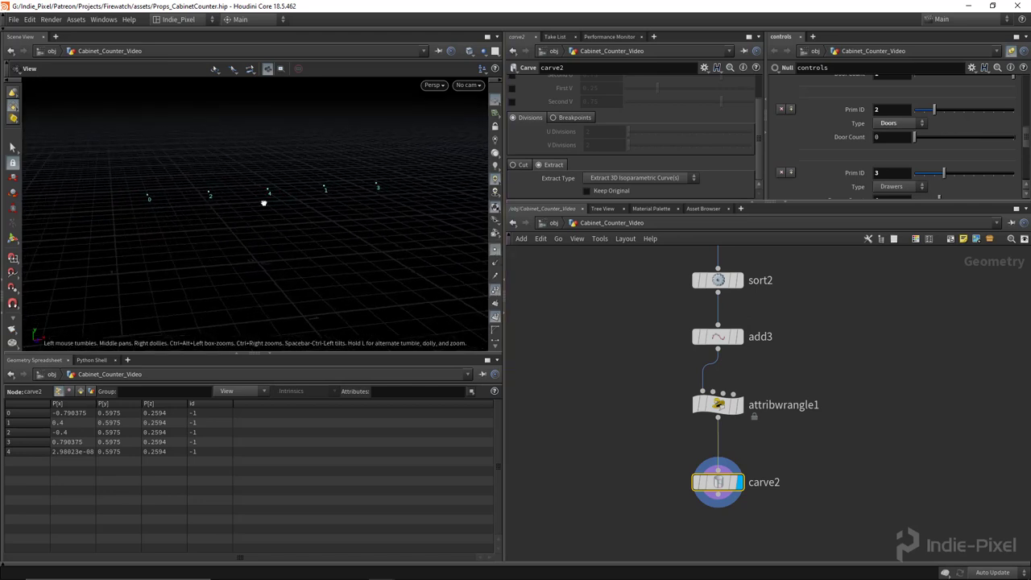
pyautogui.scroll(1, 267, 202)
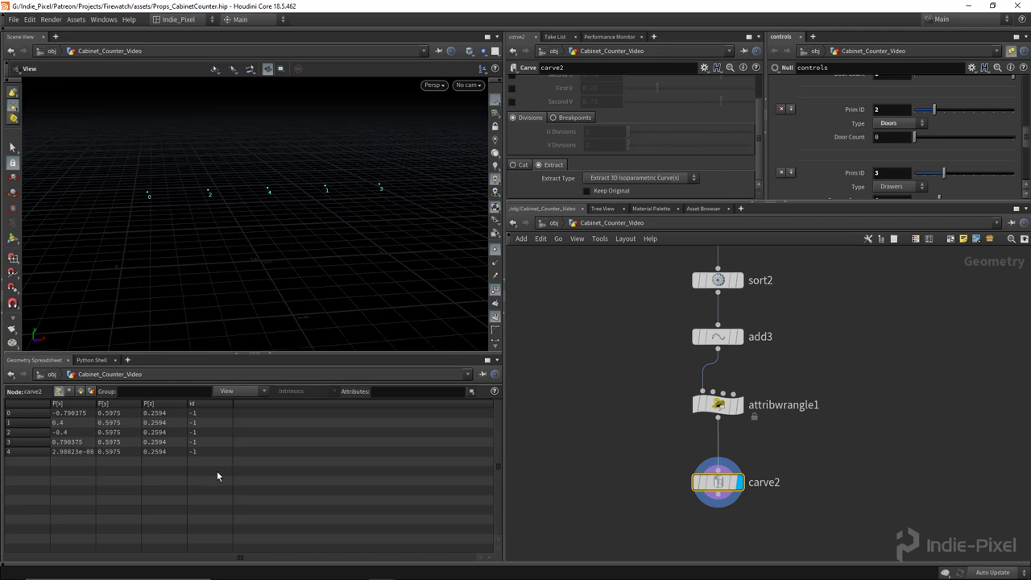
pyautogui.click(80, 390)
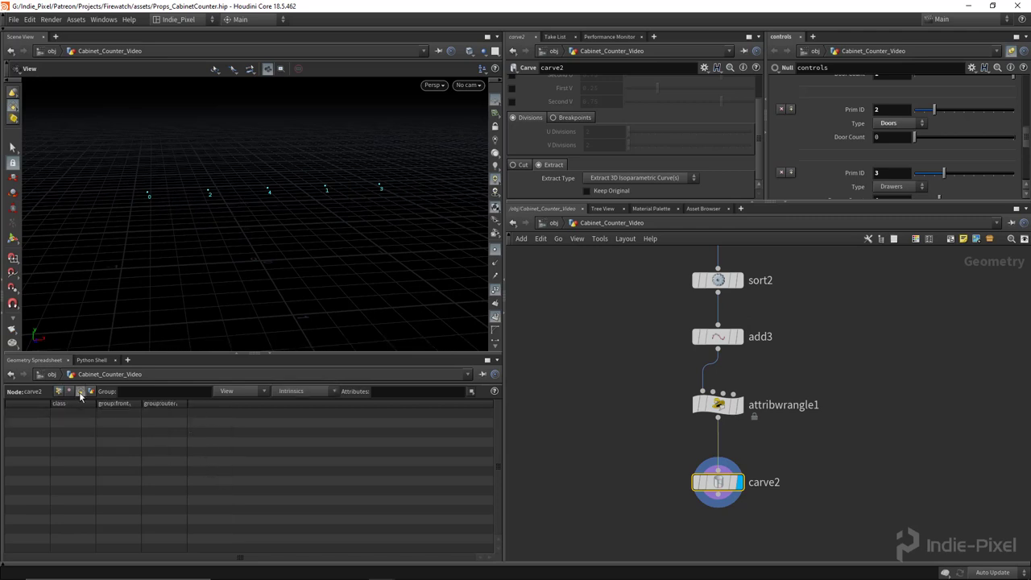
pyautogui.click(58, 391)
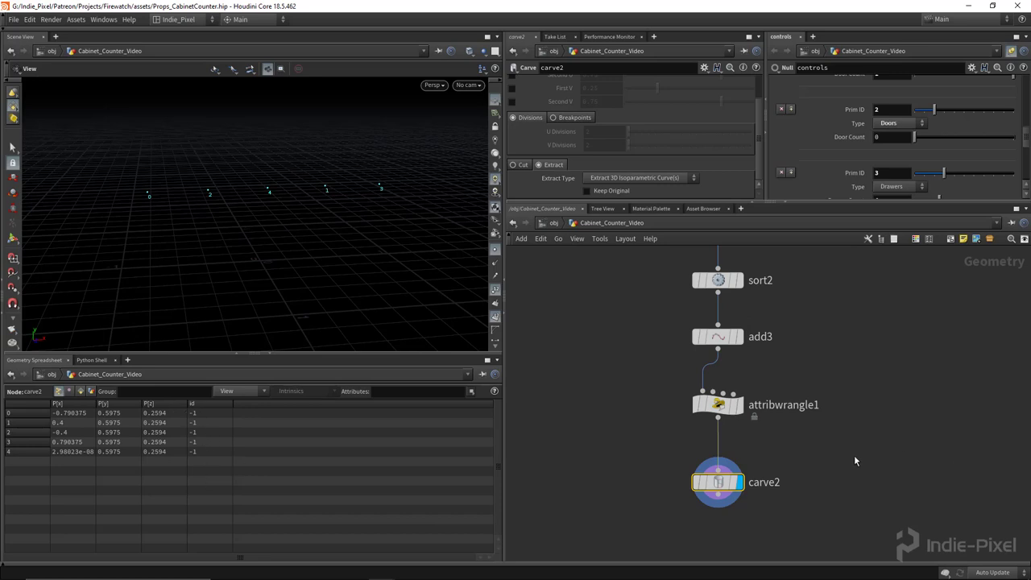
# Compare the point id values of attribwrangle1 with the output of carve2.
pyautogui.moveTo(855, 461); pyautogui.dragTo(825, 399, button='middle')
pyautogui.click(710, 344)
pyautogui.click(692, 348)
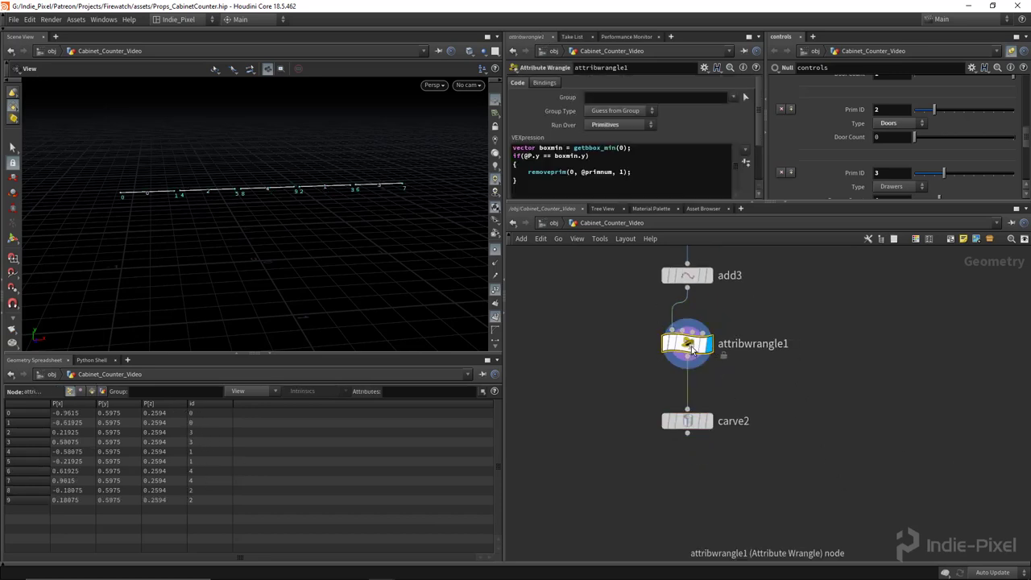
pyautogui.click(680, 402)
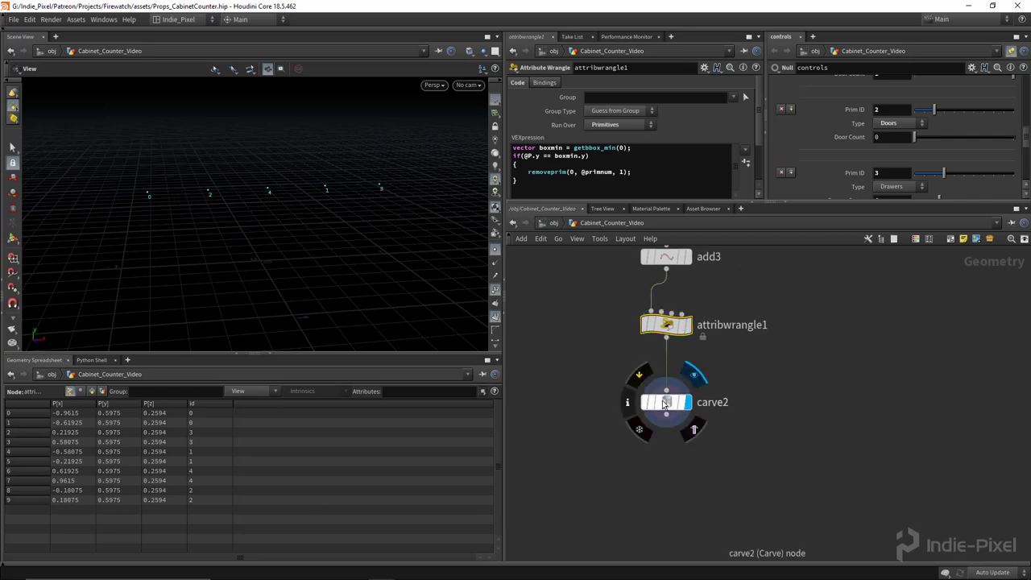
# Add an Attribute Transfer node with carve2 as first input and attribwrangle1, routed through a dot, as second input, and display it.
pyautogui.press('Tab')
pyautogui.write('attr')
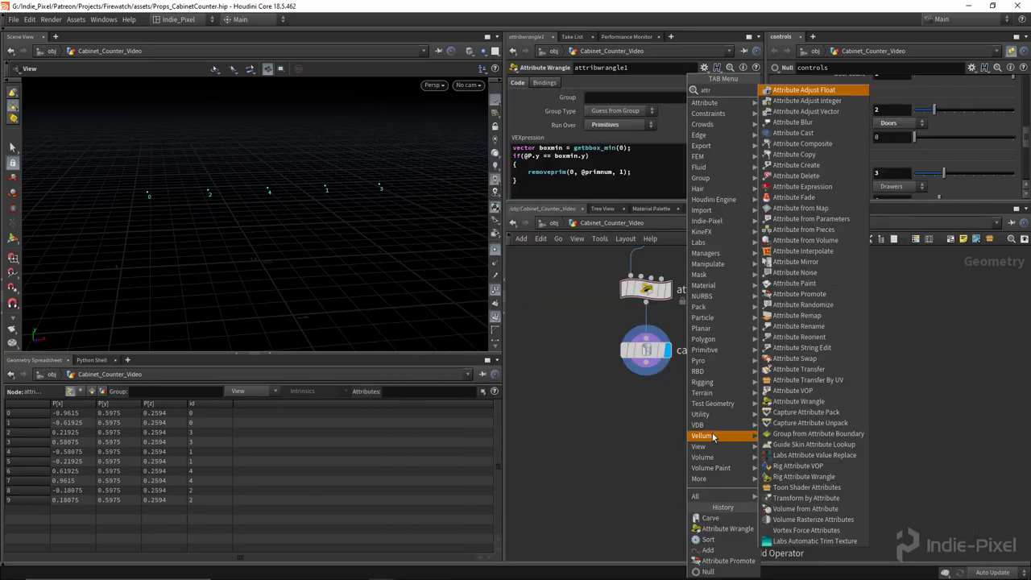
pyautogui.click(816, 369)
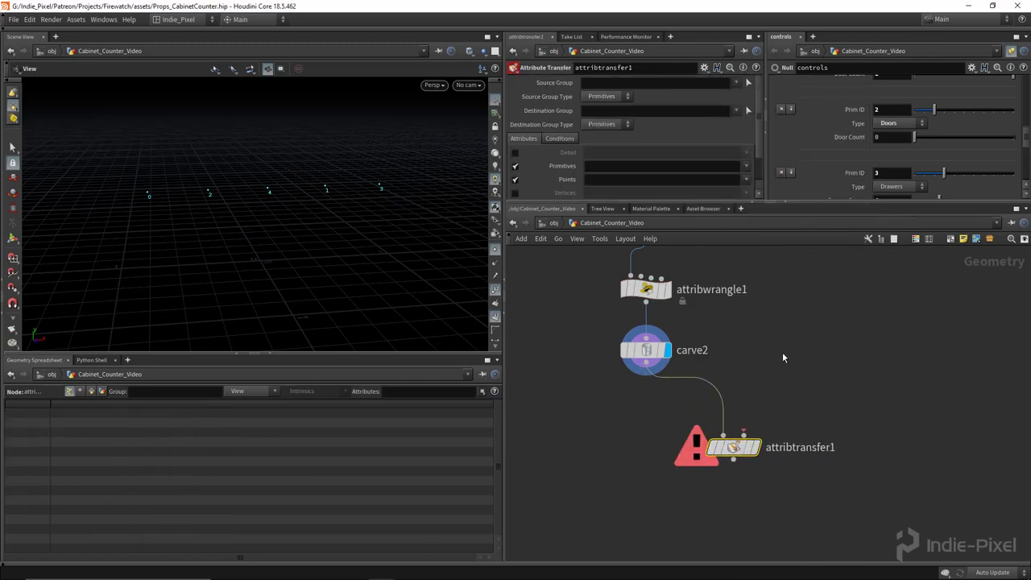
pyautogui.moveTo(783, 358); pyautogui.dragTo(764, 384, button='middle')
pyautogui.click(626, 326)
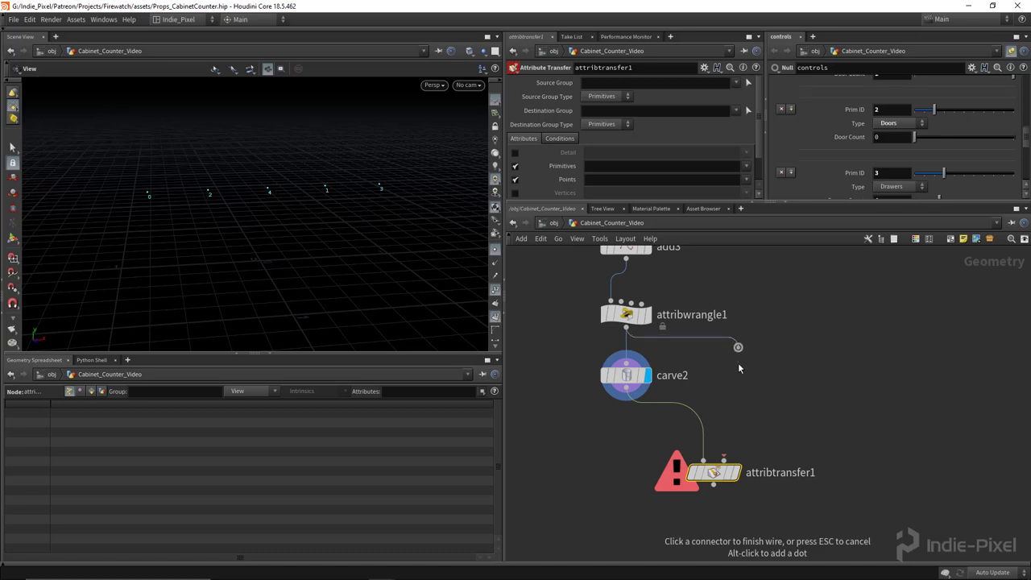
pyautogui.click(723, 460)
pyautogui.click(735, 472)
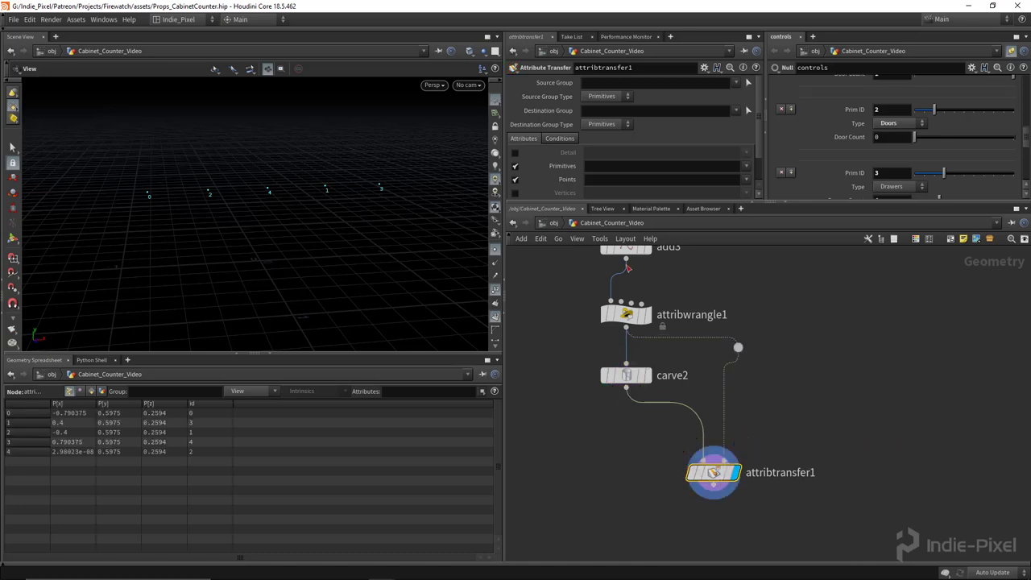
# Turn off primitive attributes in attribtransfer1 and limit the point attributes to id.
pyautogui.click(516, 166)
pyautogui.click(747, 180)
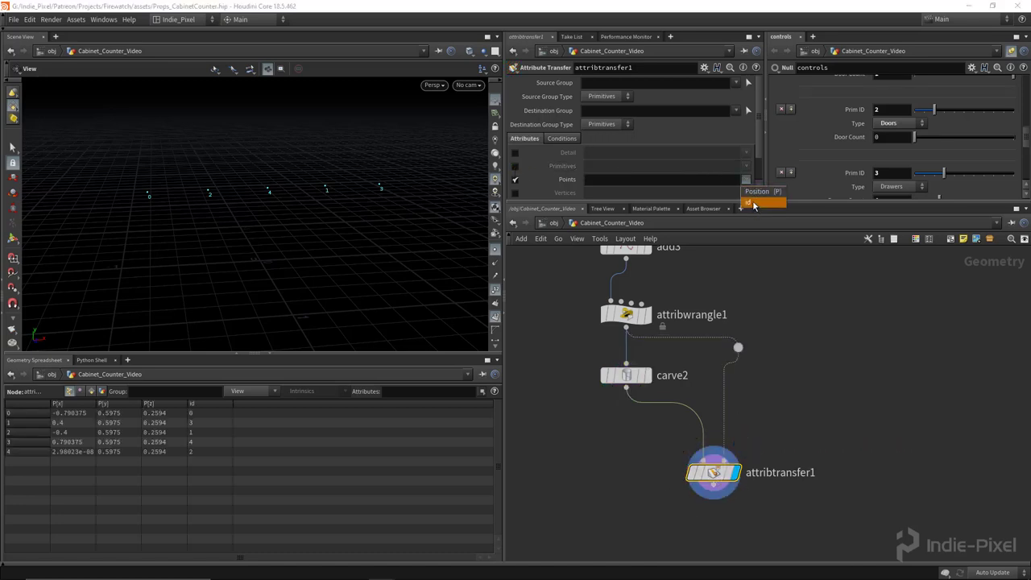
pyautogui.click(761, 190)
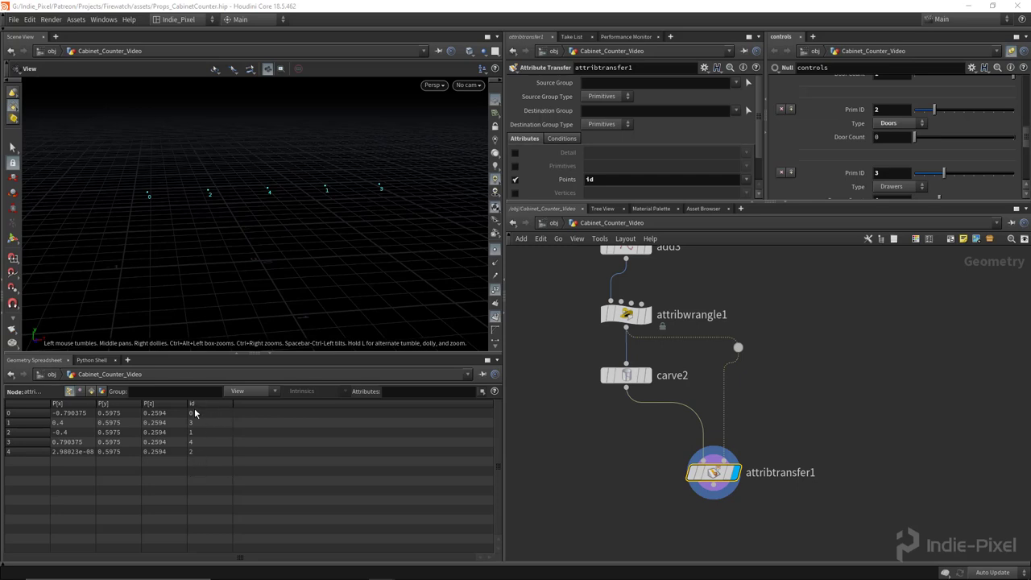
# Add a Sort node below attribtransfer1, connected to its output and displayed.
pyautogui.moveTo(596, 493); pyautogui.dragTo(625, 433, button='middle')
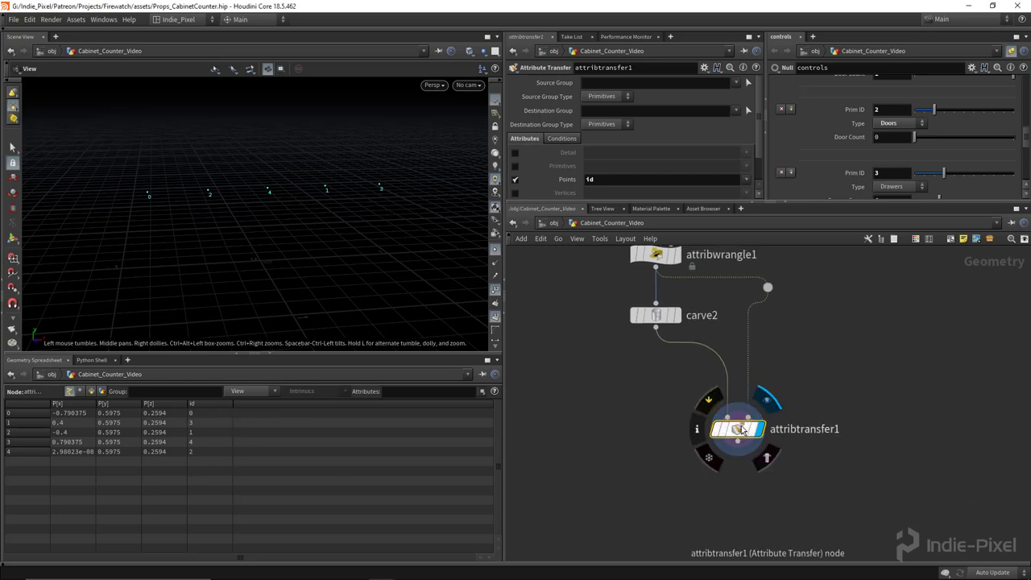
pyautogui.moveTo(720, 425); pyautogui.dragTo(691, 388, button='middle')
pyautogui.press('Tab')
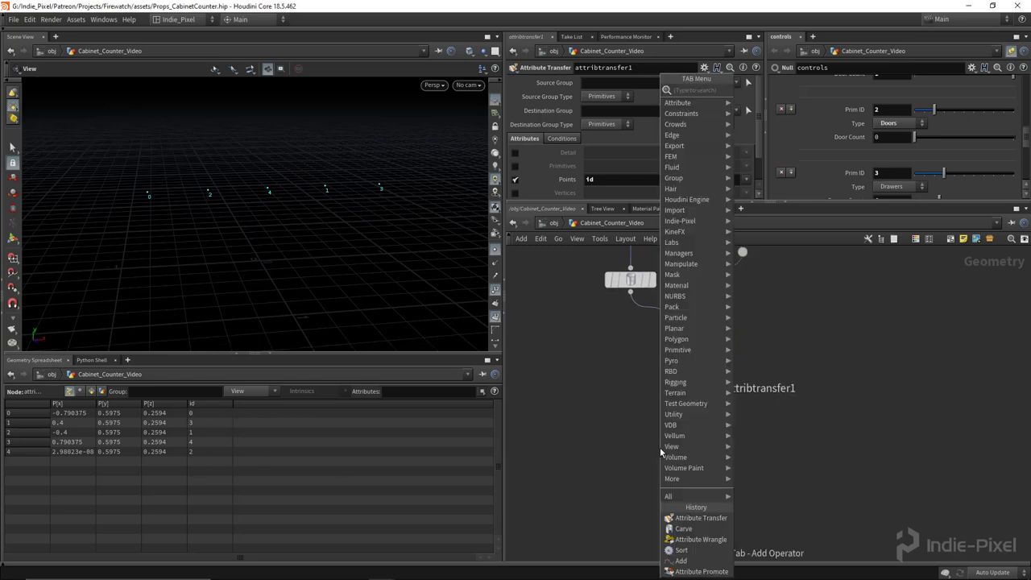
pyautogui.write('a')
pyautogui.press('BackSpace')
pyautogui.write('so')
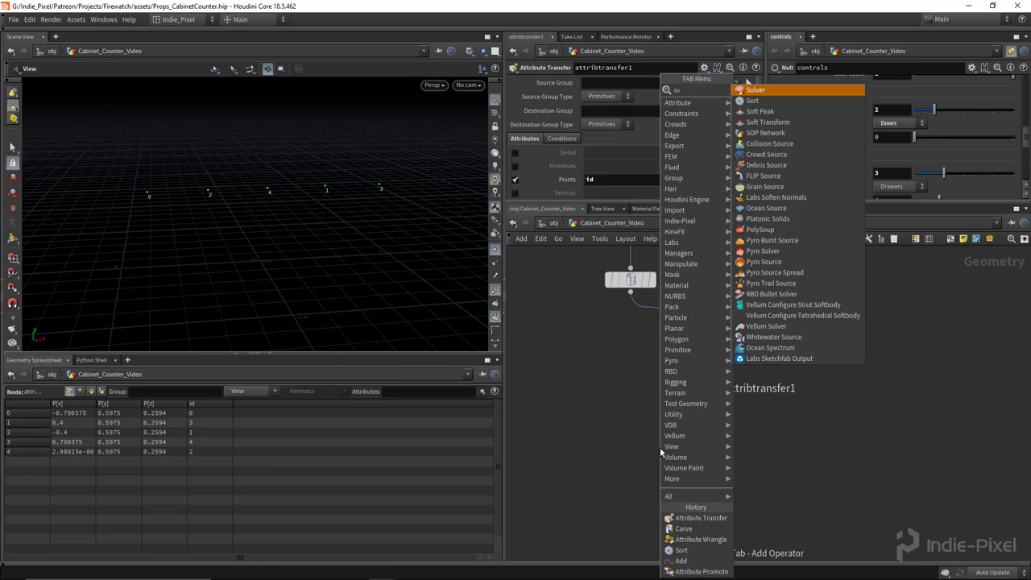
pyautogui.press('Return')
pyautogui.click(691, 447)
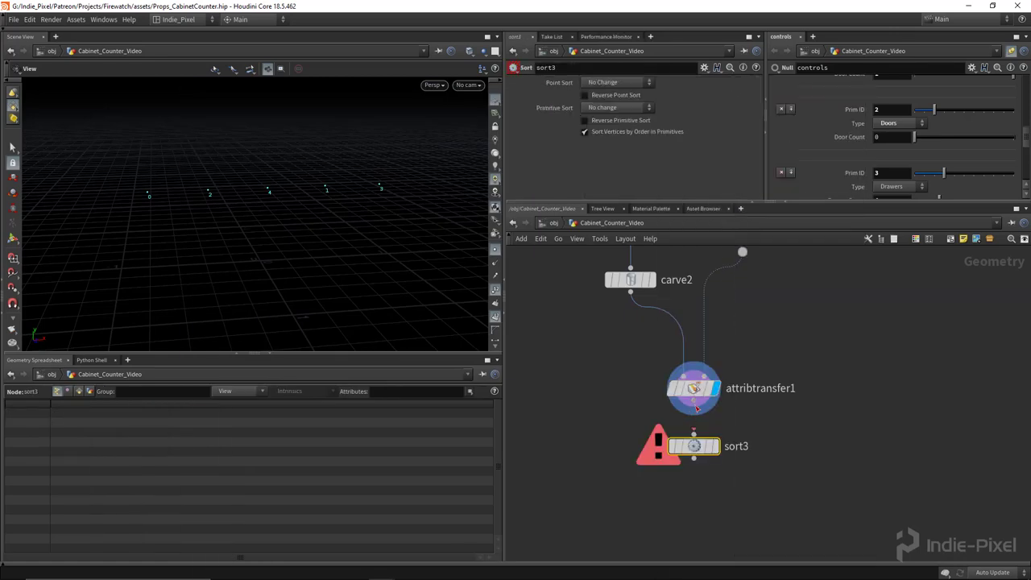
# Set sort3's Point Sort to By Attribute, using the attribute id.
pyautogui.click(612, 83)
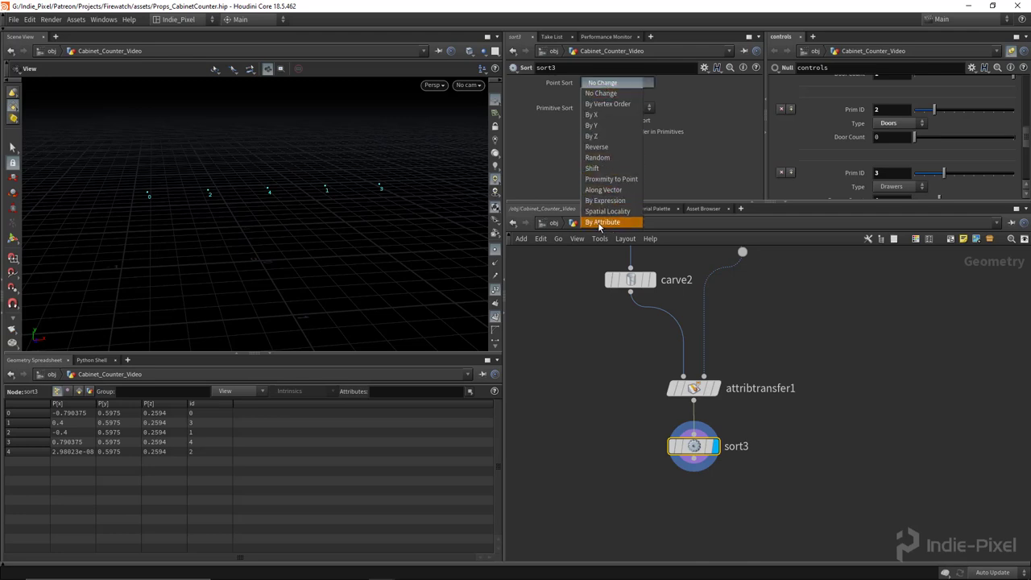
pyautogui.click(603, 221)
pyautogui.click(601, 96)
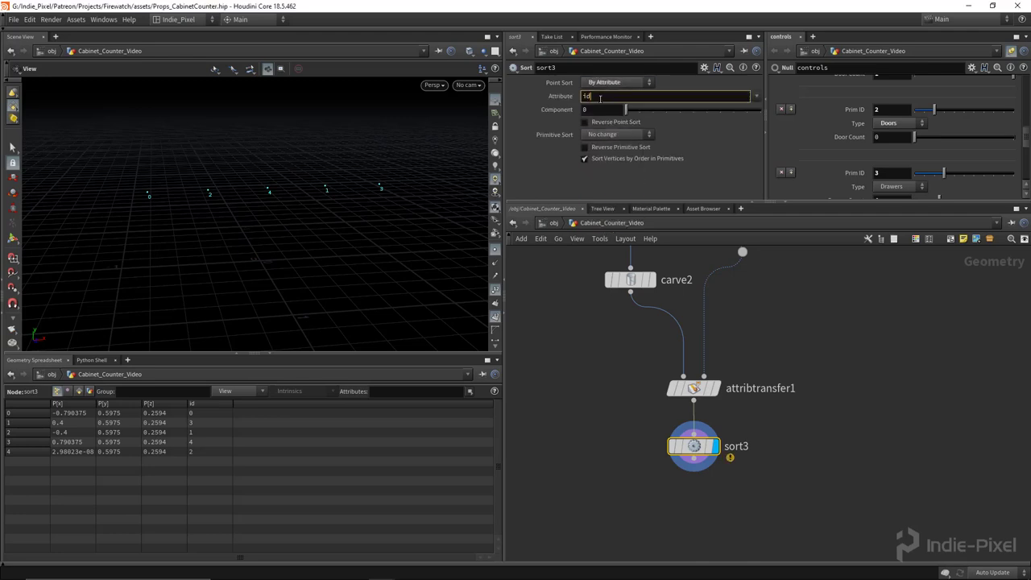
pyautogui.write('id')
pyautogui.press('Return')
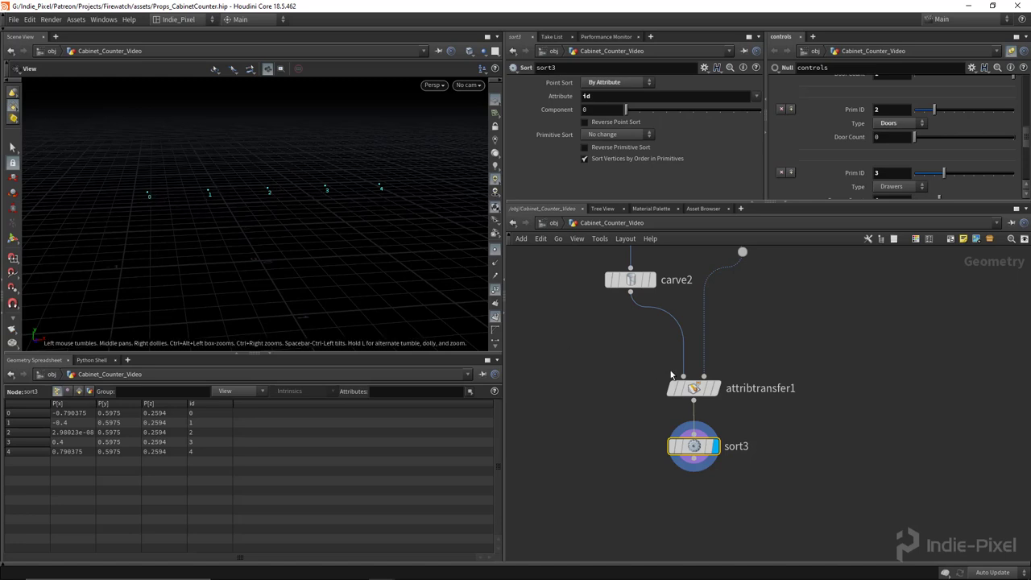
# Compare the point numbering of attribtransfer1 and sort3 in the viewport, enlarging the viewport for a closer check.
pyautogui.click(715, 388)
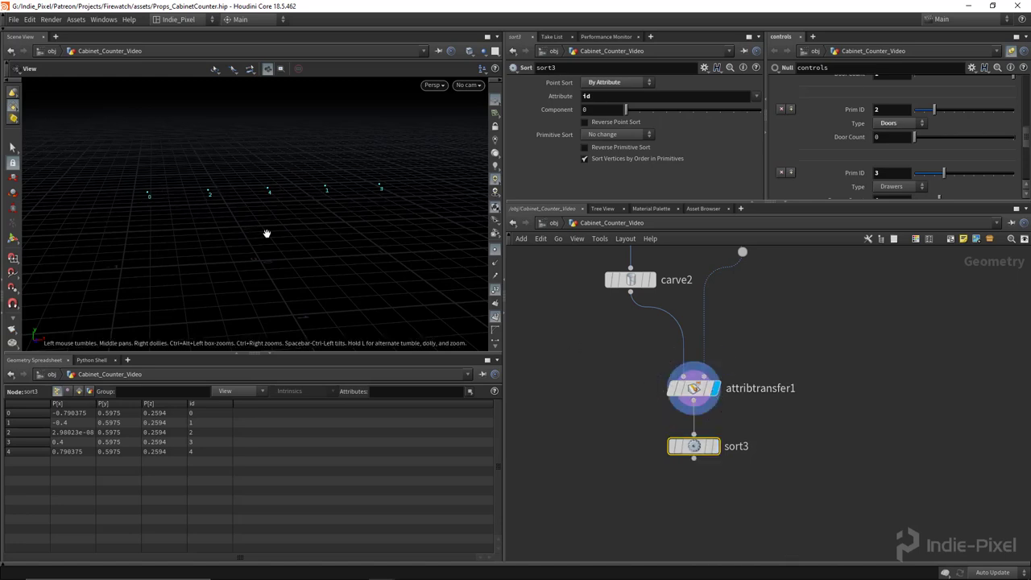
pyautogui.click(715, 447)
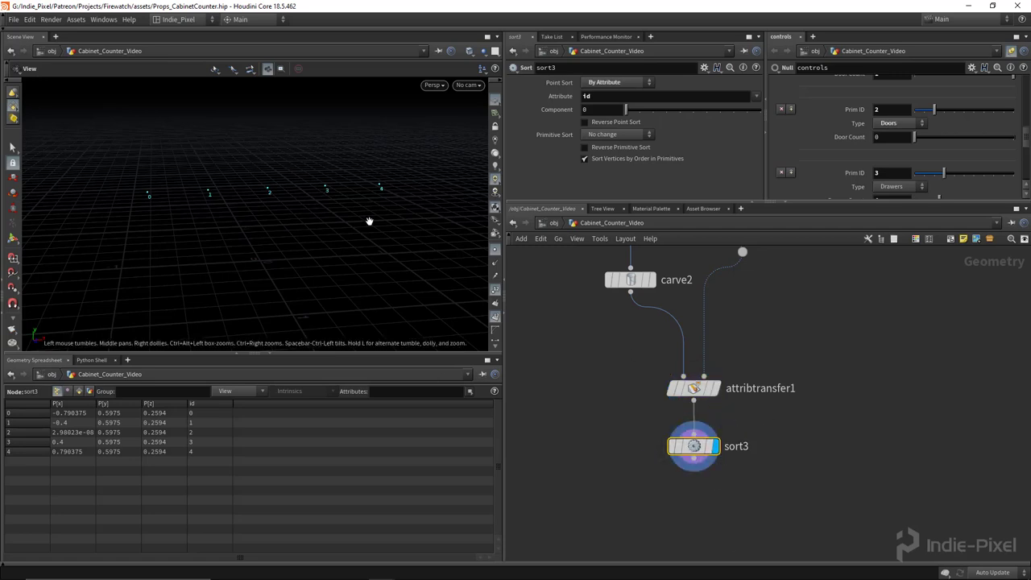
pyautogui.moveTo(299, 354); pyautogui.dragTo(306, 410)
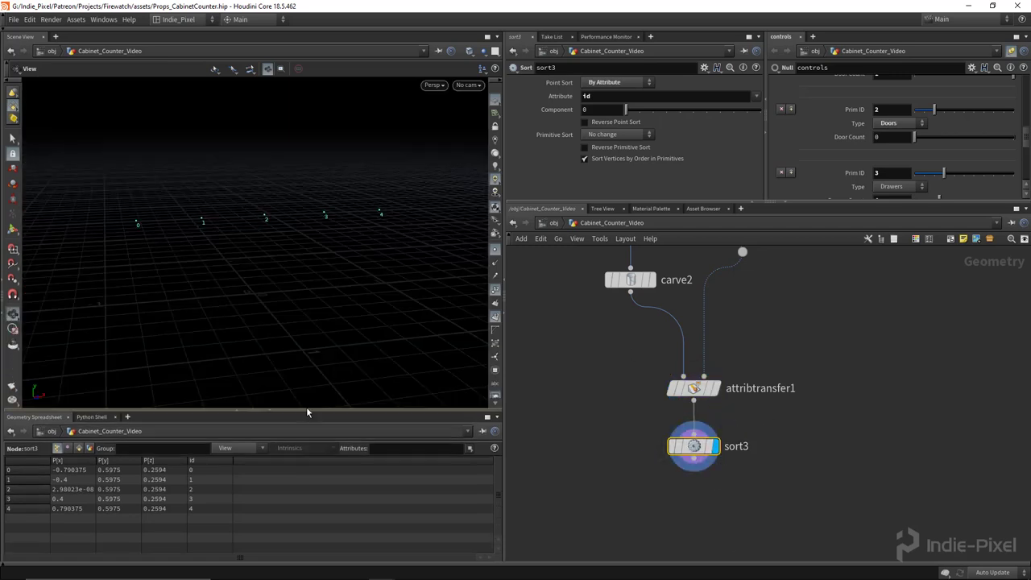
pyautogui.moveTo(322, 264); pyautogui.dragTo(259, 269)
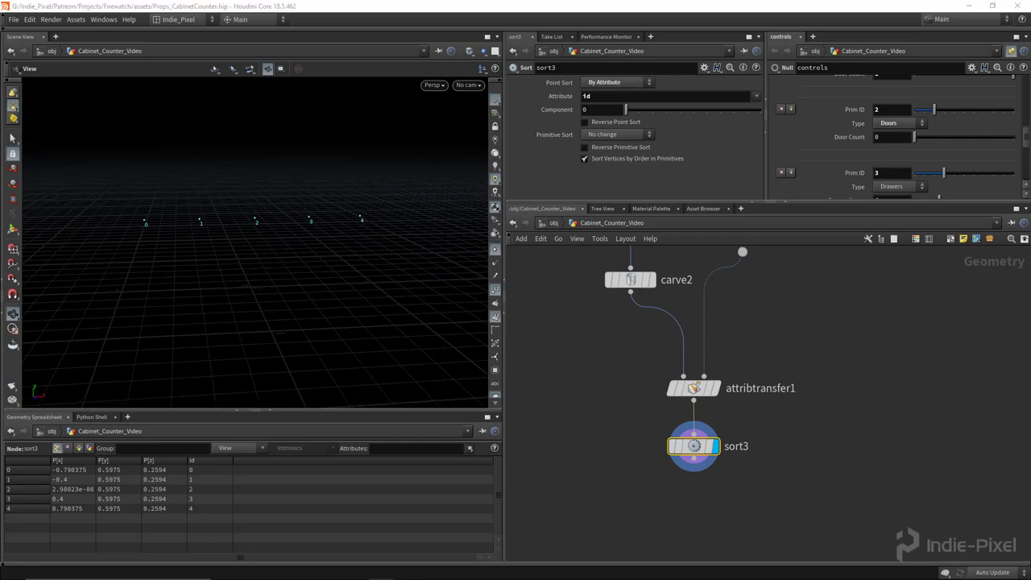
# Add a For-Each Point loop below sort3 and move its end node down to leave room between the two blocks.
pyautogui.moveTo(685, 497); pyautogui.dragTo(695, 416, button='middle')
pyautogui.press('Tab')
pyautogui.write('for')
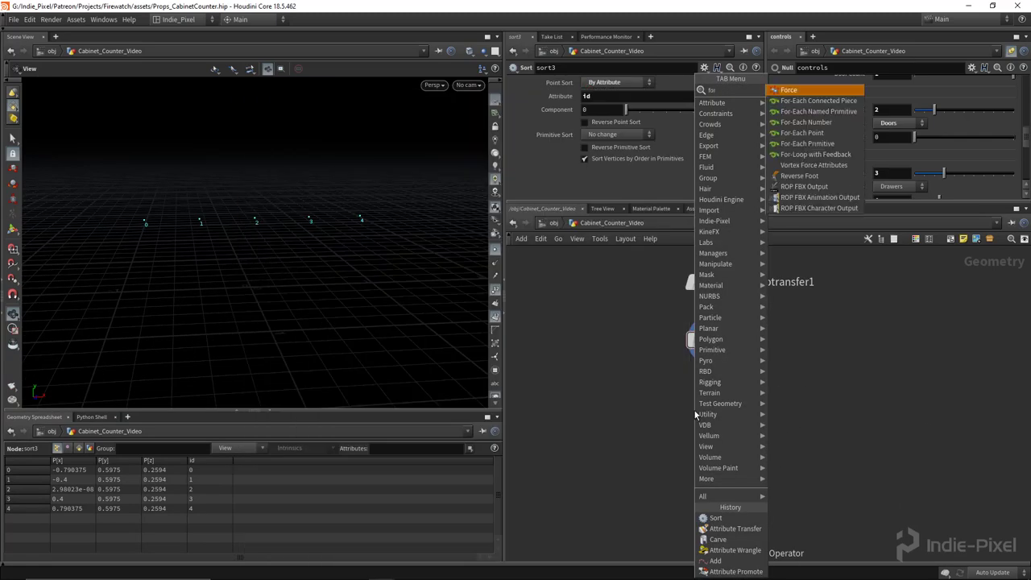
pyautogui.press('Down')
pyautogui.press('Down')
pyautogui.press('Down')
pyautogui.press('Return')
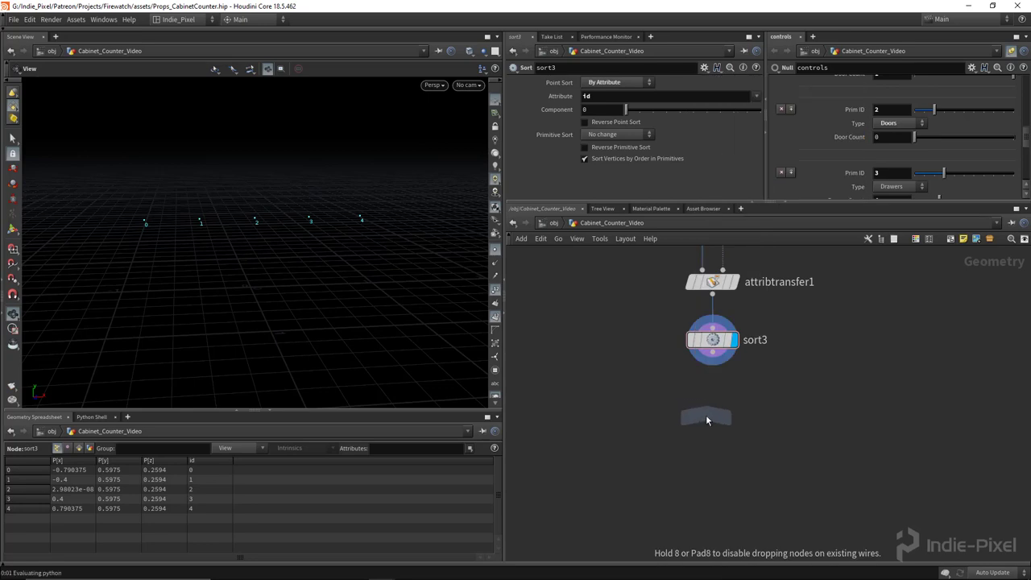
pyautogui.click(705, 415)
pyautogui.moveTo(806, 476); pyautogui.dragTo(788, 374, button='middle')
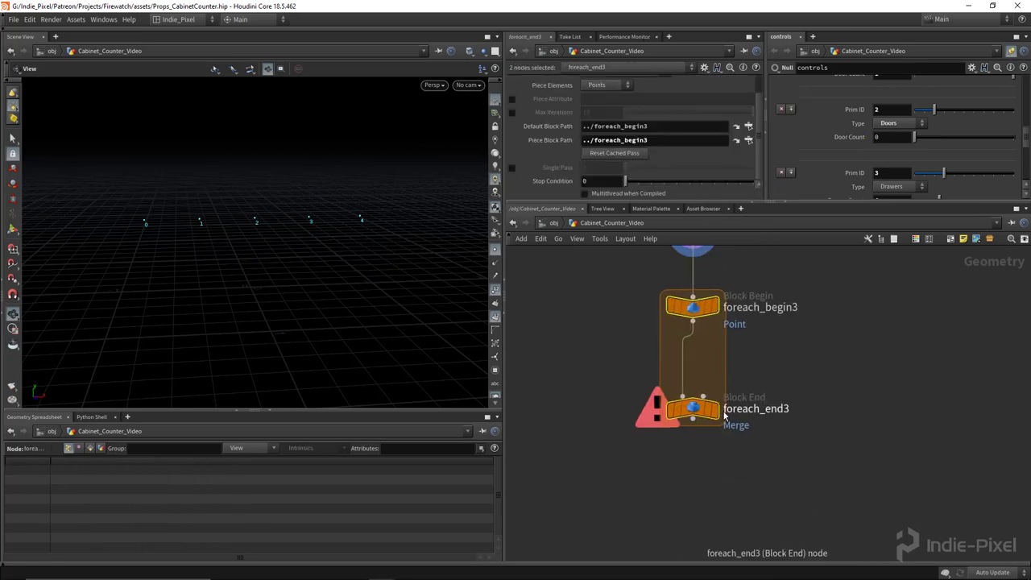
pyautogui.moveTo(693, 408); pyautogui.dragTo(701, 428)
pyautogui.hotkey('ctrl', 'z')
pyautogui.moveTo(702, 473); pyautogui.dragTo(693, 504)
# Insert an Attribute Promote node on the wire between foreach_begin3 and foreach_end3 and display it.
pyautogui.press('Tab')
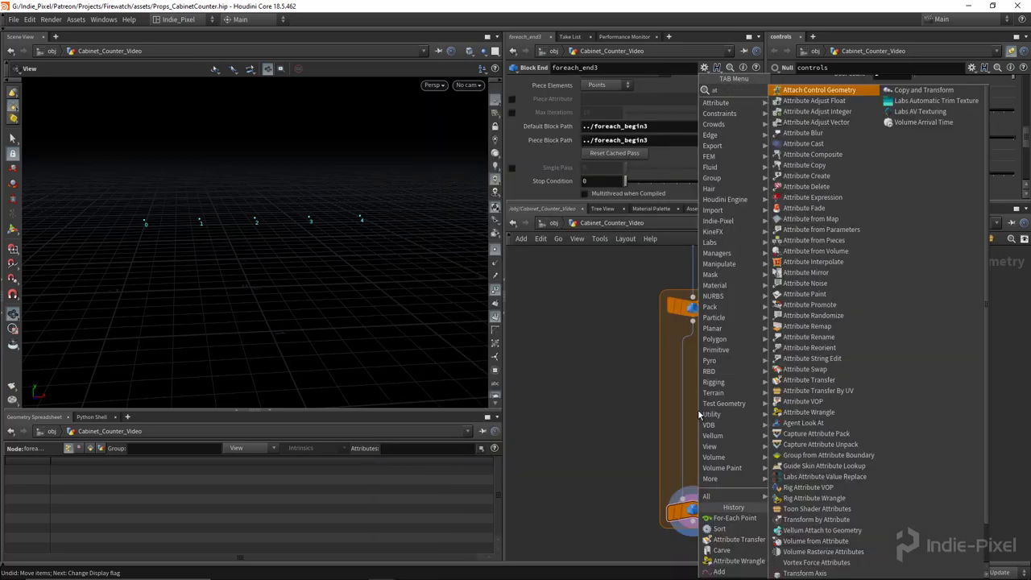
pyautogui.moveTo(714, 298)
pyautogui.click(822, 298)
pyautogui.click(716, 365)
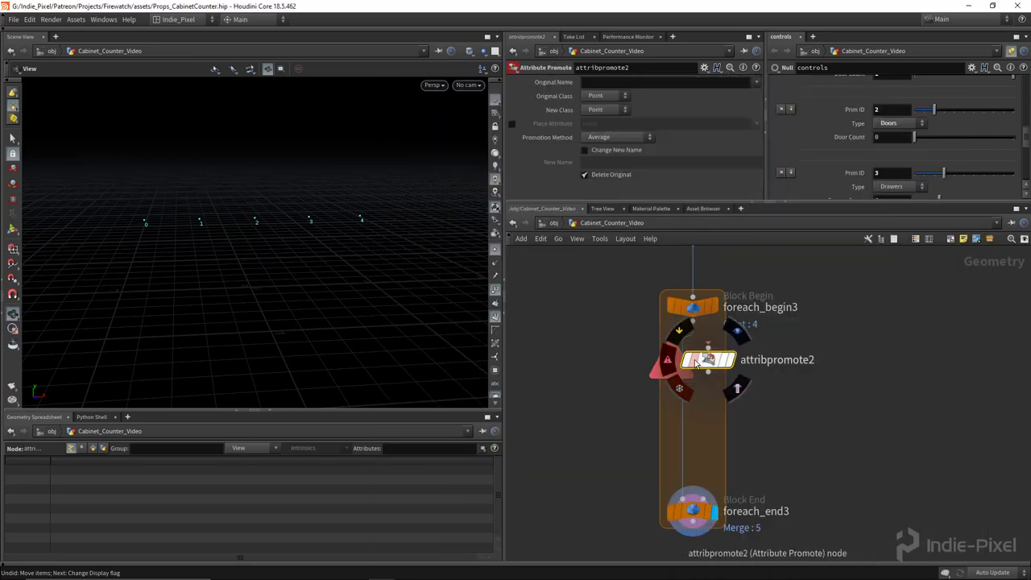
# Set attribpromote2 to promote the id attribute from Point to Detail, and check the detail attributes in the spreadsheet.
pyautogui.click(613, 111)
pyautogui.click(628, 121)
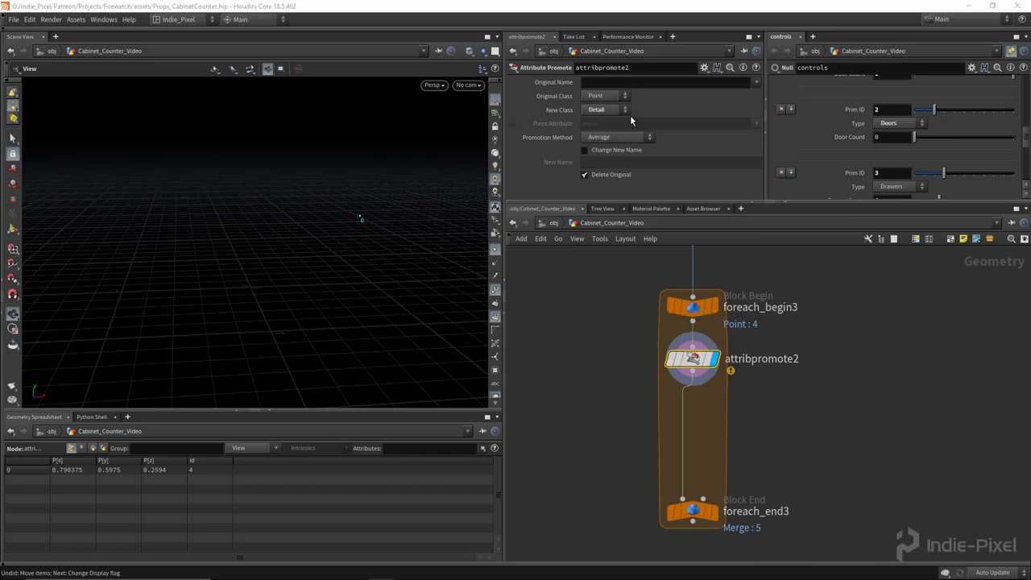
pyautogui.click(757, 82)
pyautogui.click(771, 107)
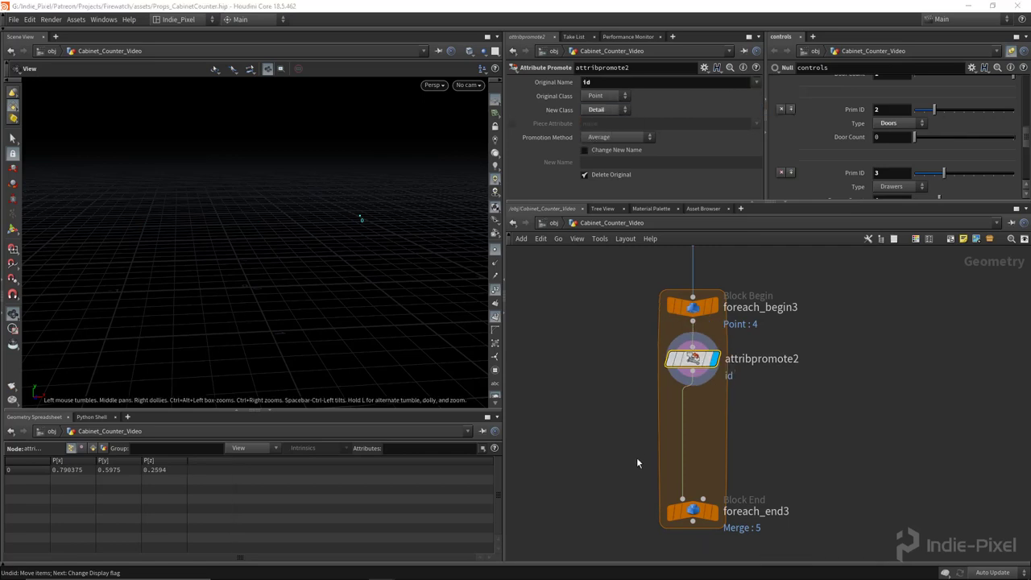
pyautogui.click(103, 448)
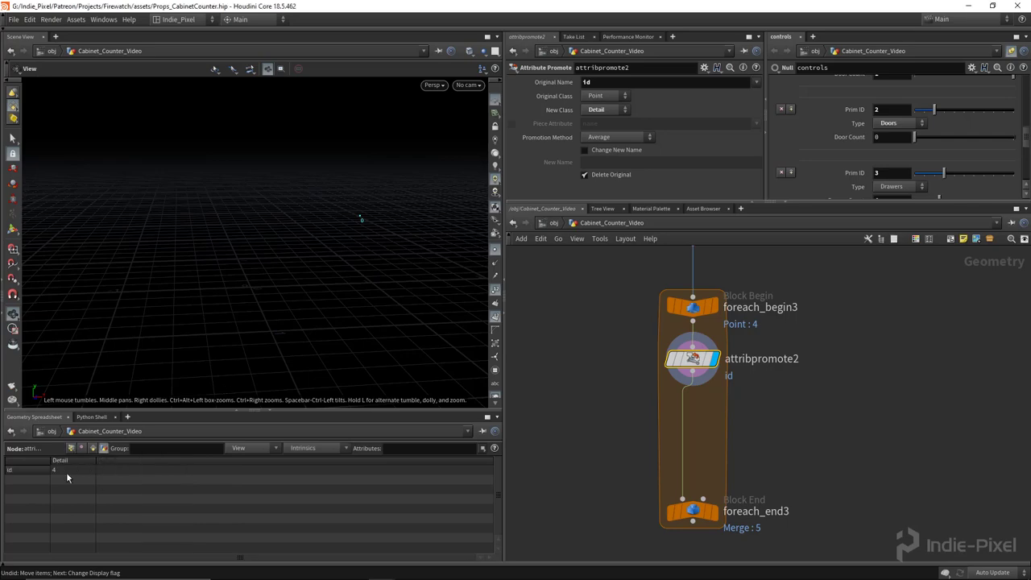
# Add a Font node beside the for-each point loop.
pyautogui.press('Tab')
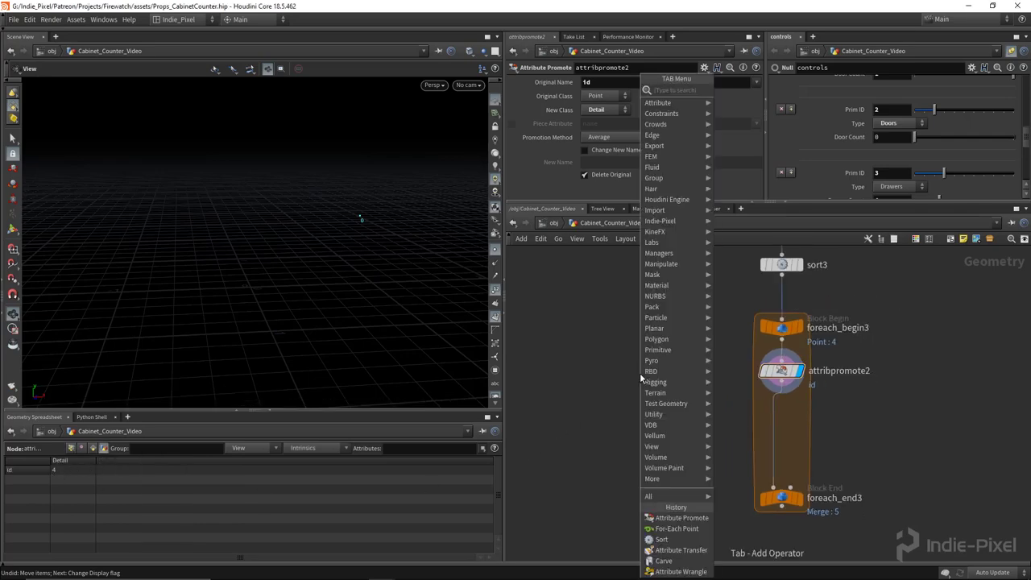
pyautogui.press('Return')
pyautogui.click(640, 373)
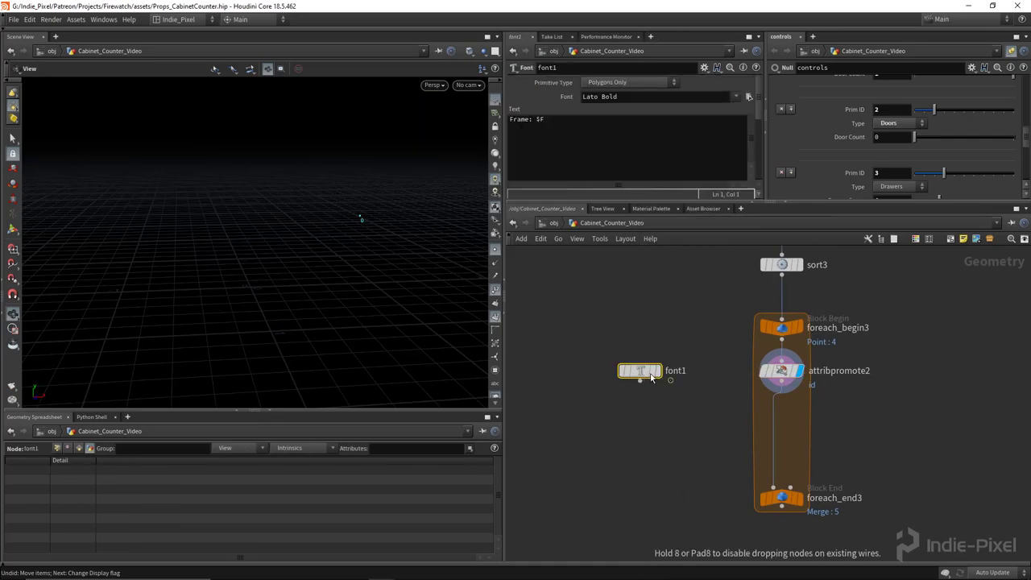
# Replace font1's default text with the backtick expression `detail("")`.
pyautogui.click(594, 123)
pyautogui.press('BackSpace')
pyautogui.press('BackSpace')
pyautogui.press('BackSpace')
pyautogui.press('BackSpace')
pyautogui.press('BackSpace')
pyautogui.press('BackSpace')
pyautogui.press('BackSpace')
pyautogui.press('BackSpace')
pyautogui.press('BackSpace')
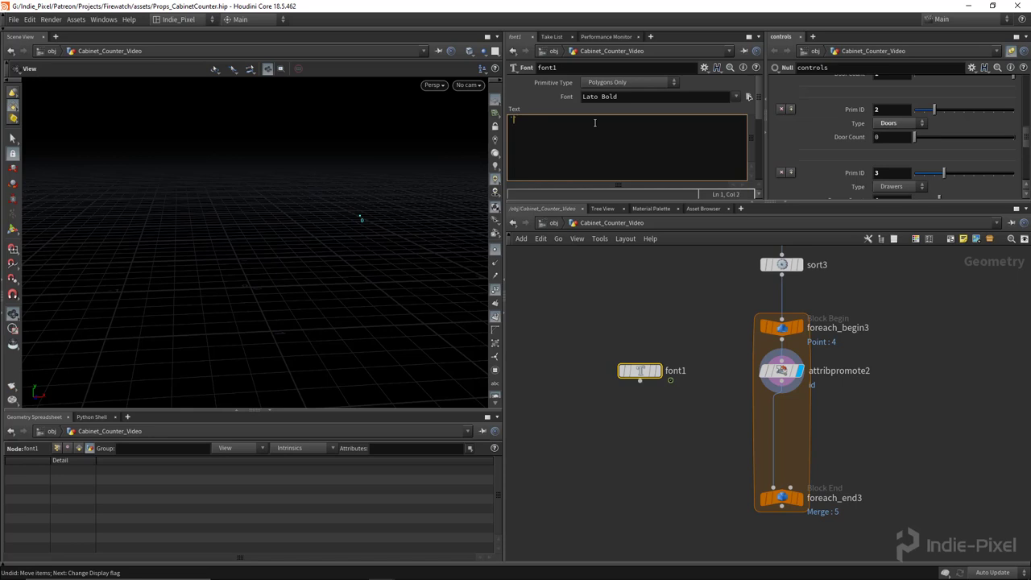
pyautogui.write('`detail()"')
# Rename the attribpromote2 node to get_id.
pyautogui.doubleClick(834, 371)
pyautogui.write('get_id')
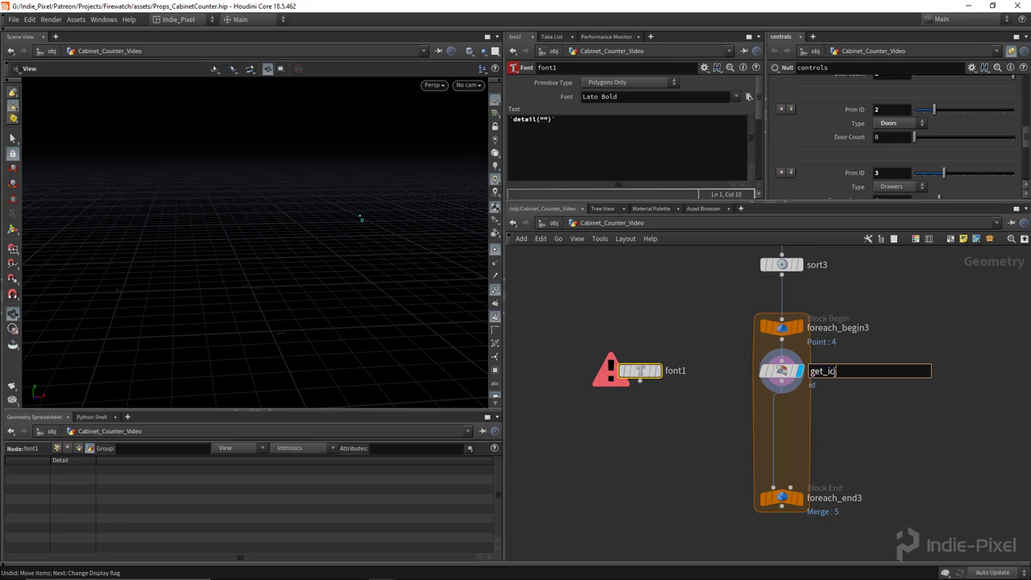
pyautogui.press('Return')
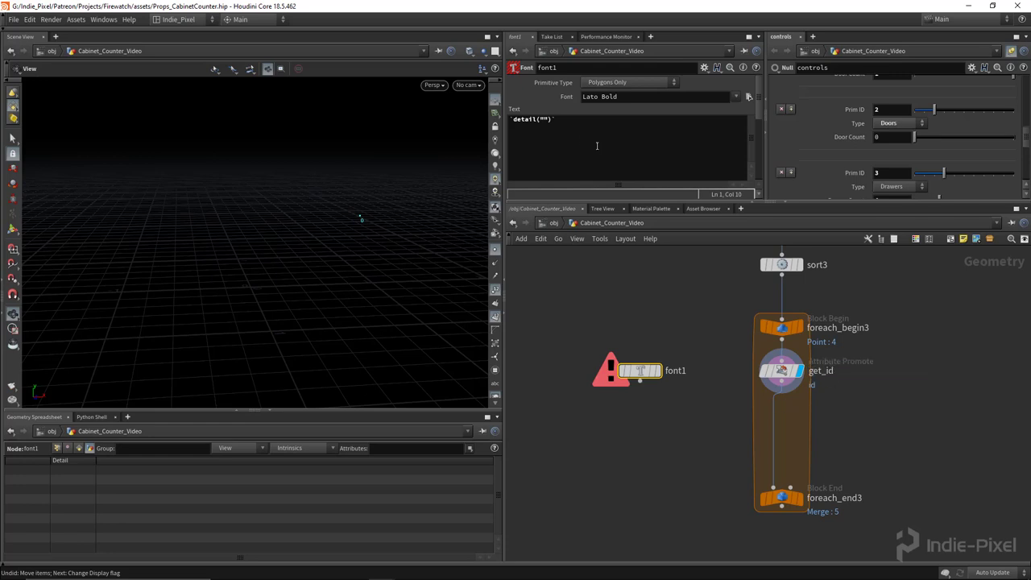
# Complete font1's text expression as `detail("../get_id", "id", 0)`, display the node and hide the point numbers.
pyautogui.click(545, 119)
pyautogui.write('../')
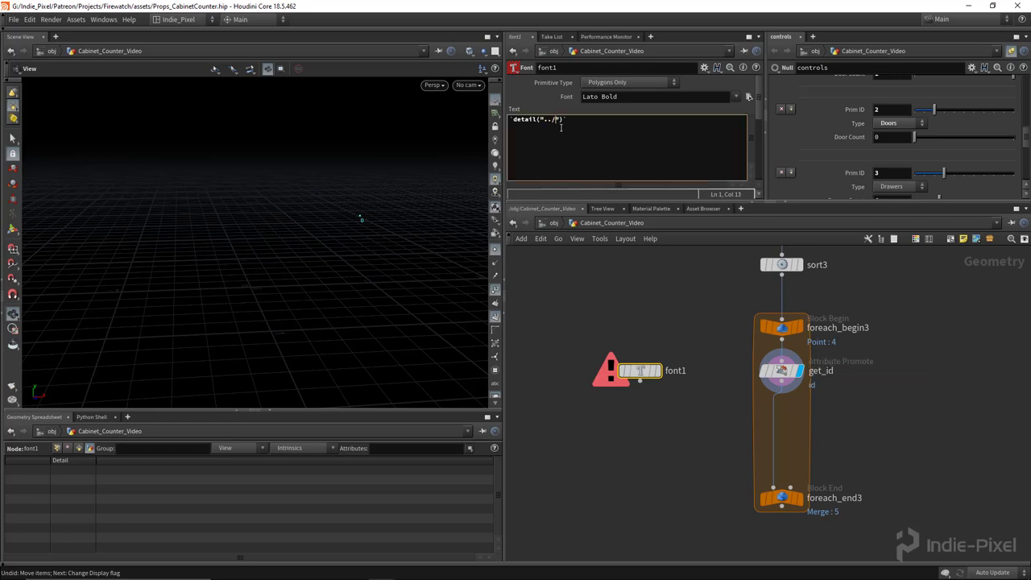
pyautogui.write('get_id", "id", 0)`')
pyautogui.click(658, 371)
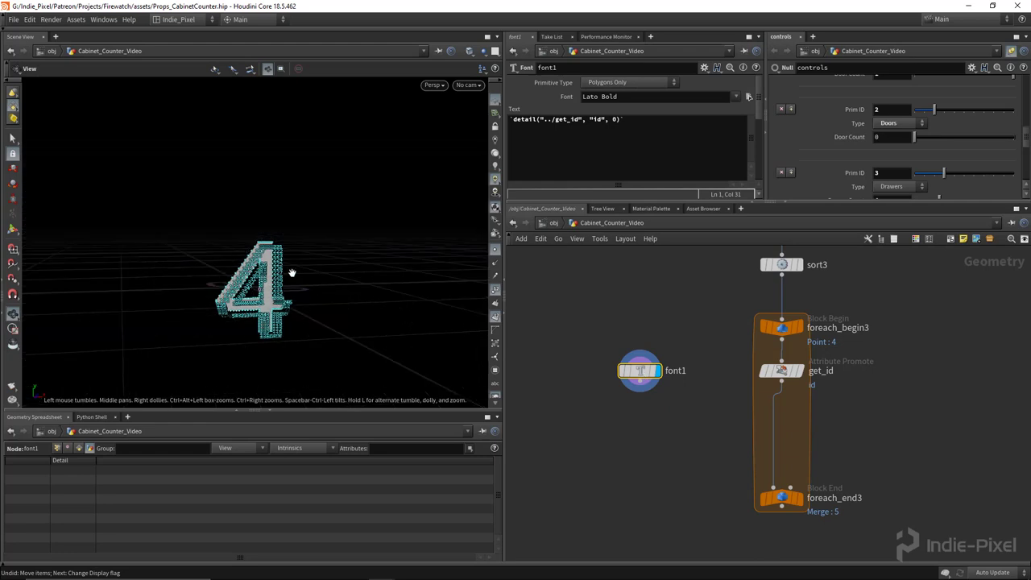
pyautogui.click(495, 290)
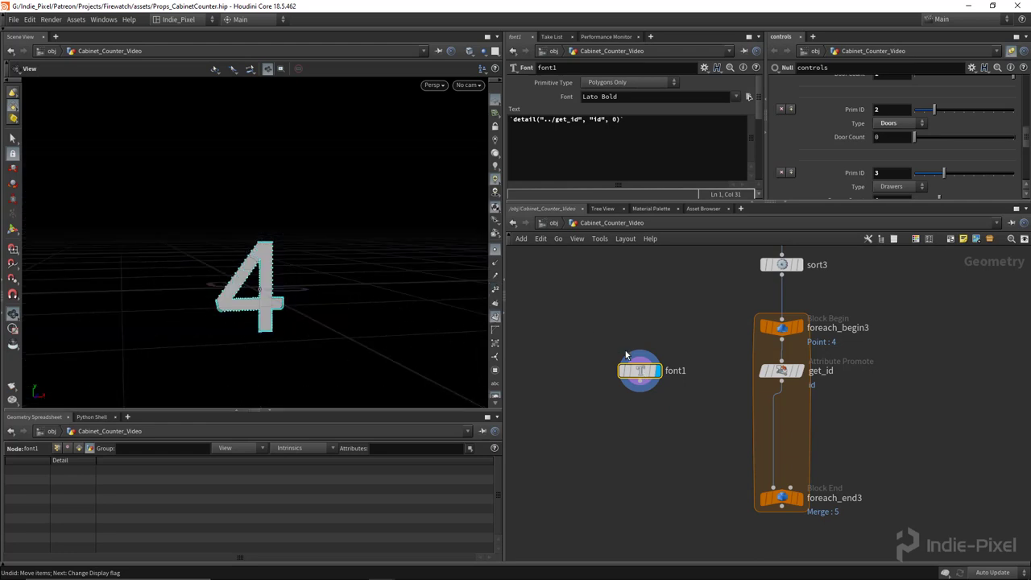
# Set font1's Font Size to .25 and Level of Detail to 0.001, checking the simplified number up close.
pyautogui.scroll(-5, 757, 132)
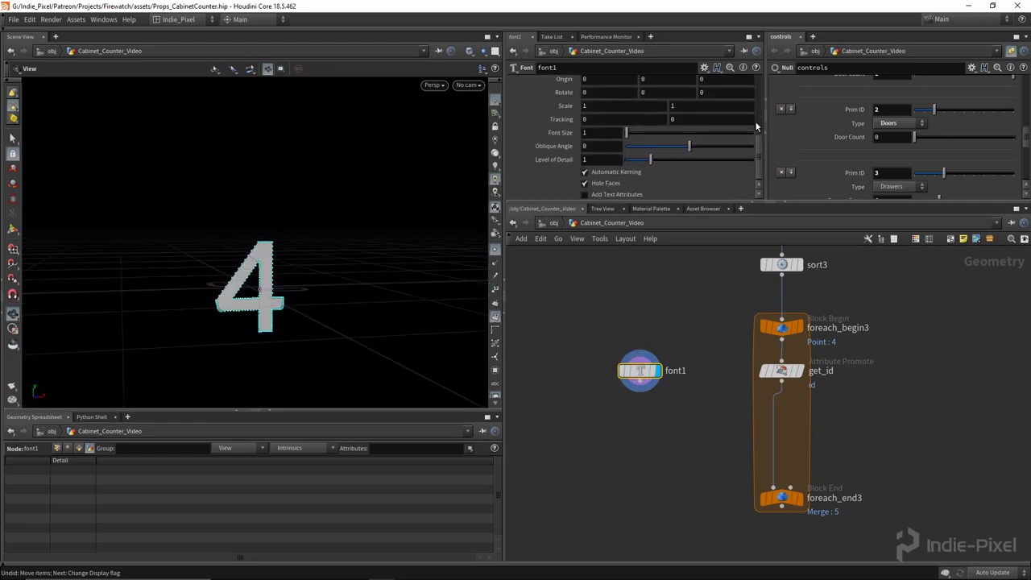
pyautogui.click(610, 133)
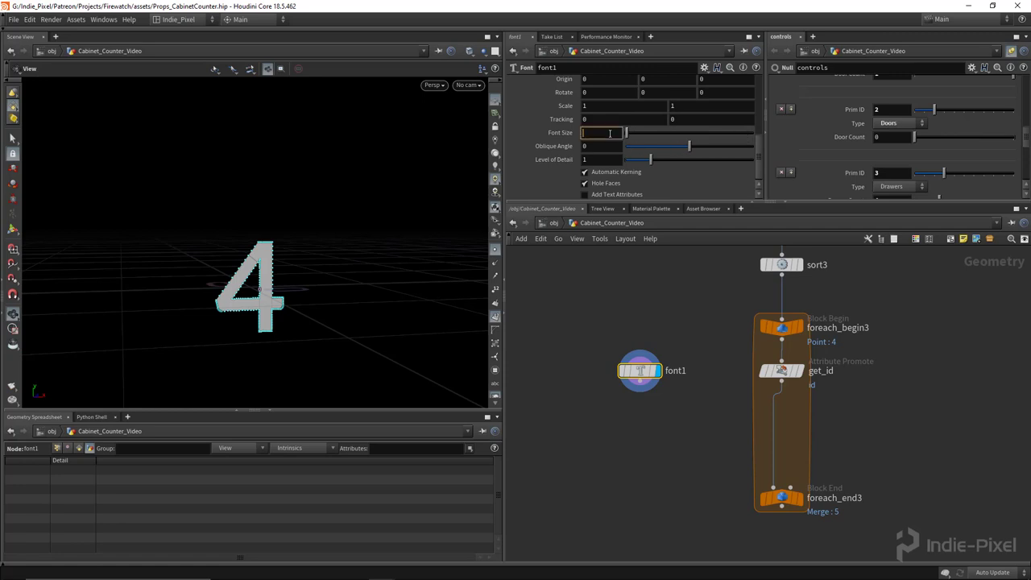
pyautogui.press('Return')
pyautogui.moveTo(650, 159); pyautogui.dragTo(625, 161)
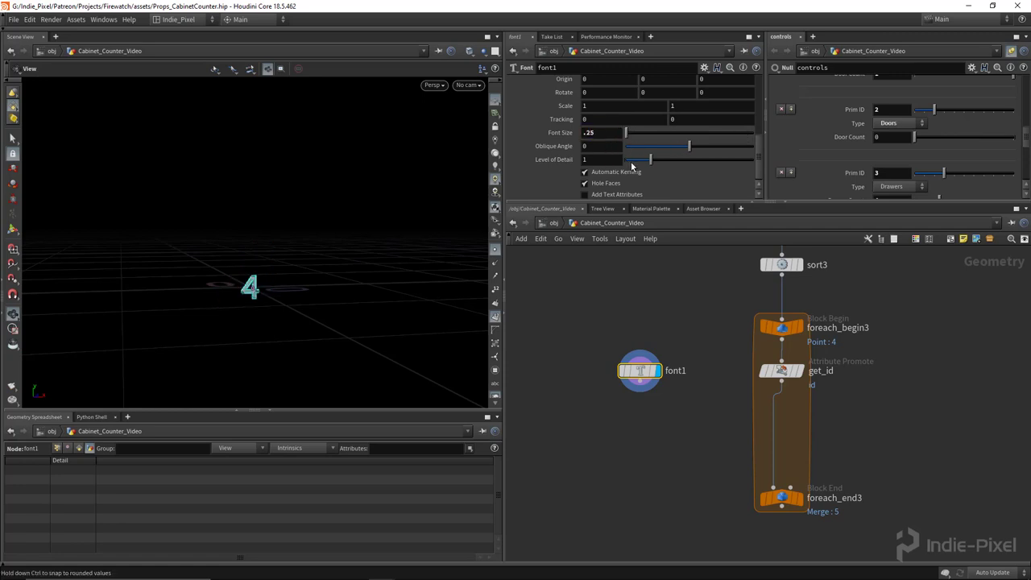
pyautogui.scroll(3, 269, 290)
pyautogui.scroll(6, 293, 307)
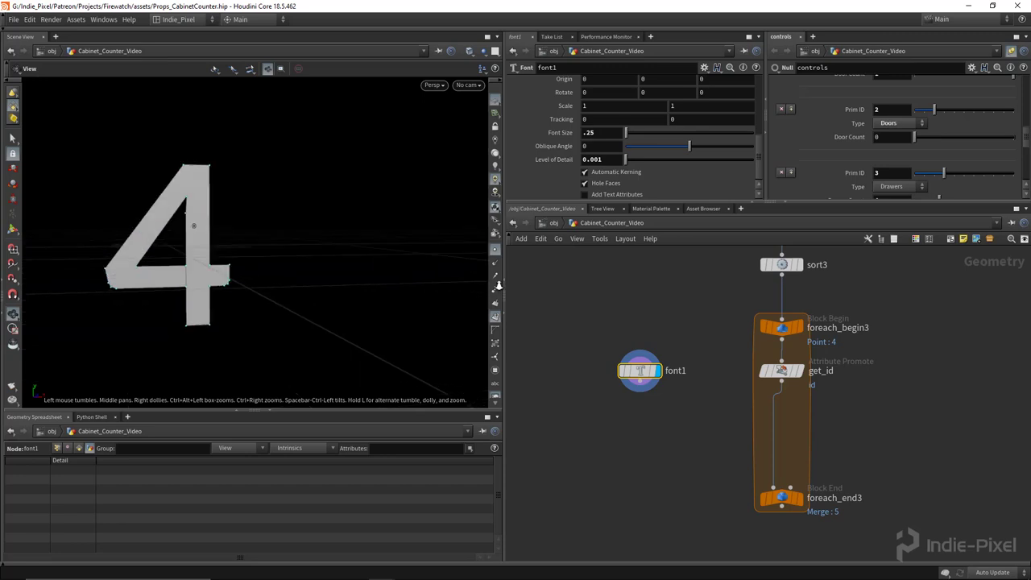
pyautogui.scroll(-2, 294, 308)
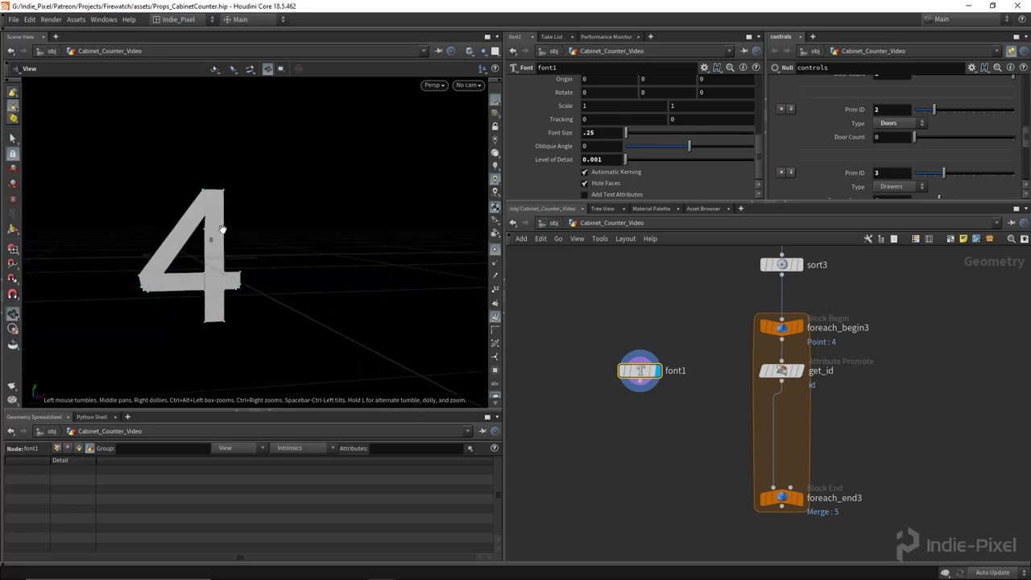
pyautogui.scroll(-1, 203, 260)
# Add a Match Size node below font1, connected to its output and displayed.
pyautogui.moveTo(651, 442); pyautogui.dragTo(634, 412, button='middle')
pyautogui.press('Tab')
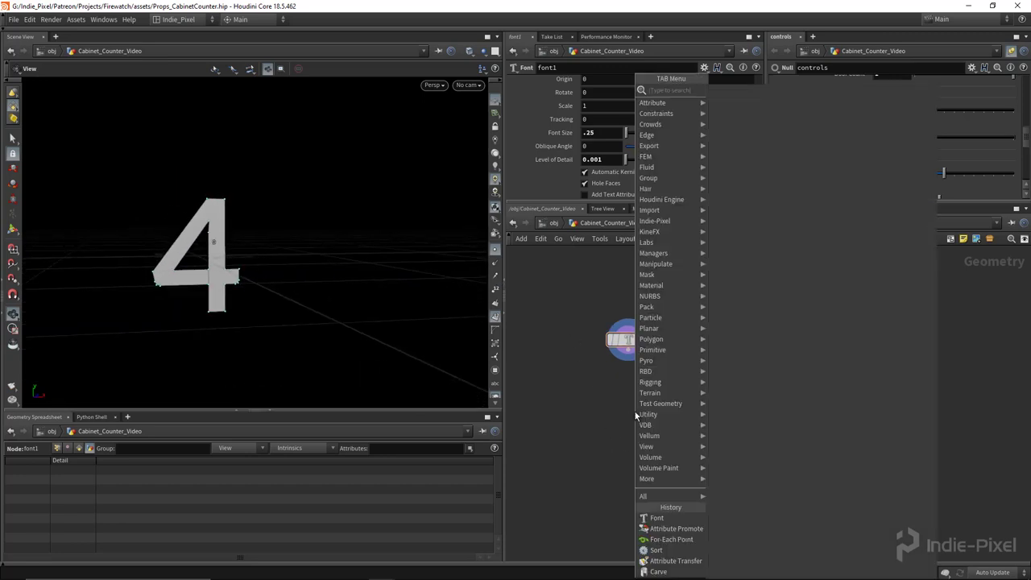
pyautogui.click(737, 113)
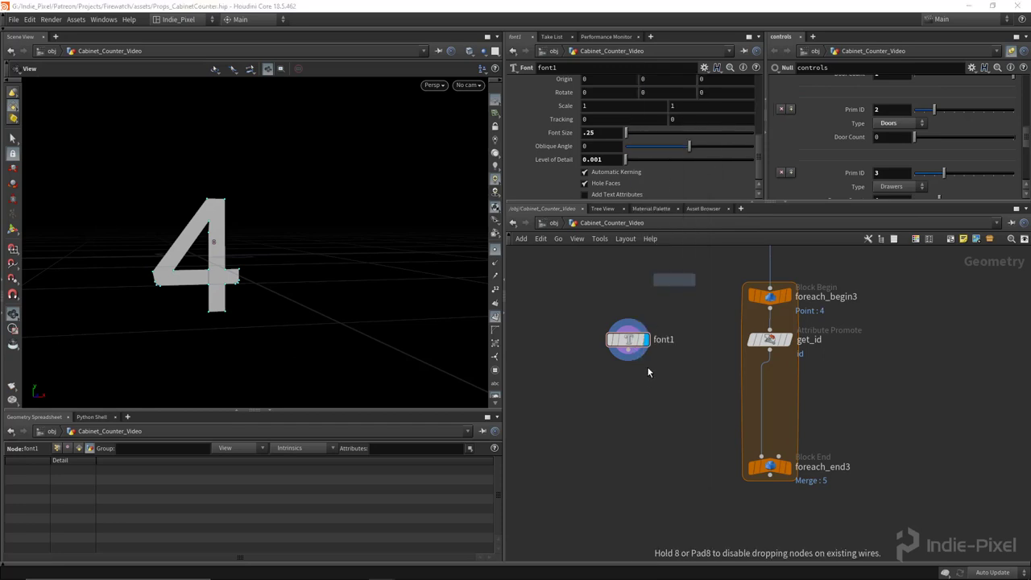
pyautogui.click(629, 396)
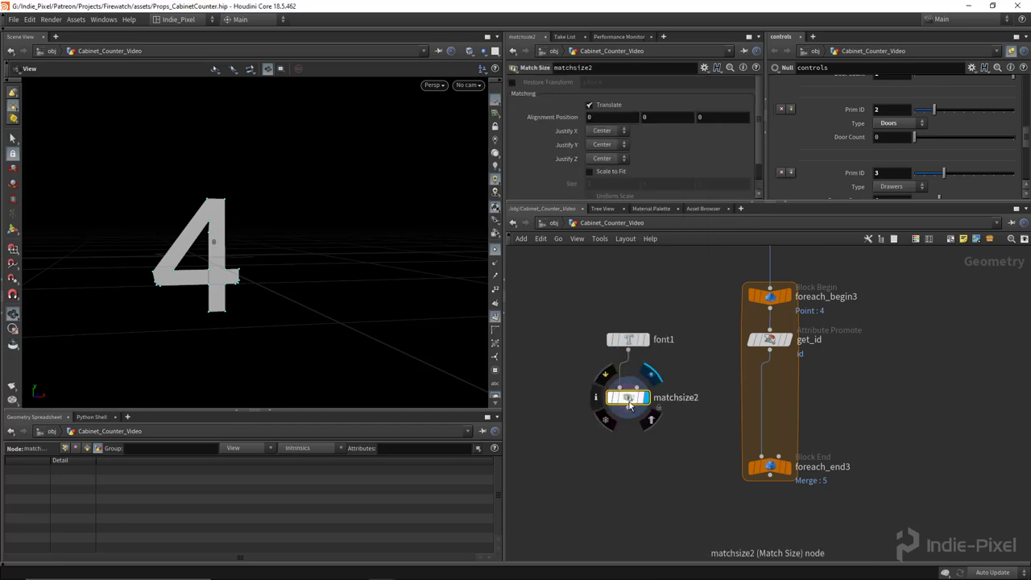
pyautogui.click(642, 396)
# Set matchsize2's Justify Y to Min and tidy the layout of the font nodes.
pyautogui.click(606, 144)
pyautogui.click(600, 149)
pyautogui.moveTo(268, 305); pyautogui.dragTo(290, 317)
pyautogui.press('l')
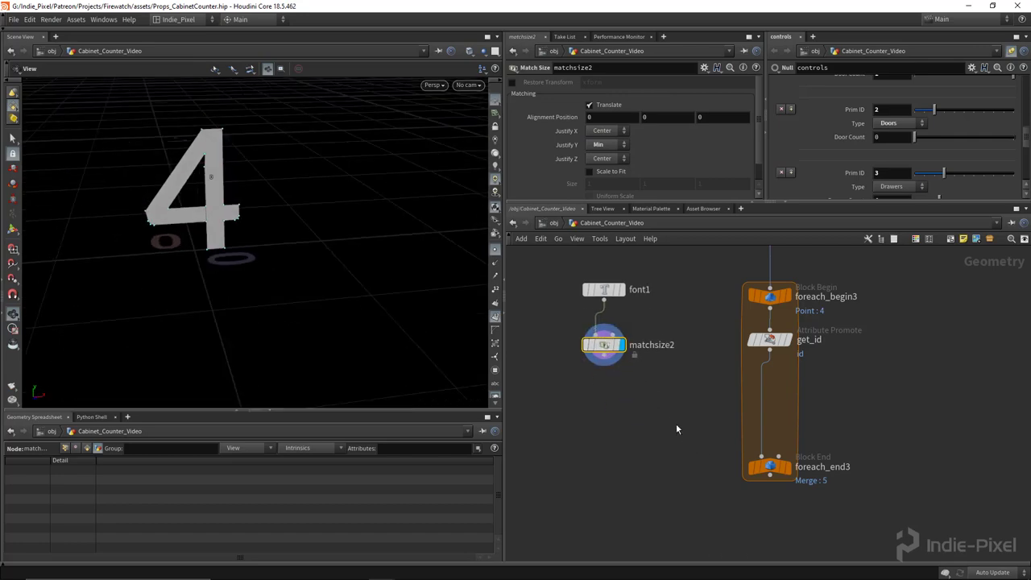
# Add a Copy to Points node between the font branch and the loop, below matchsize2.
pyautogui.press('Tab')
pyautogui.write('cop')
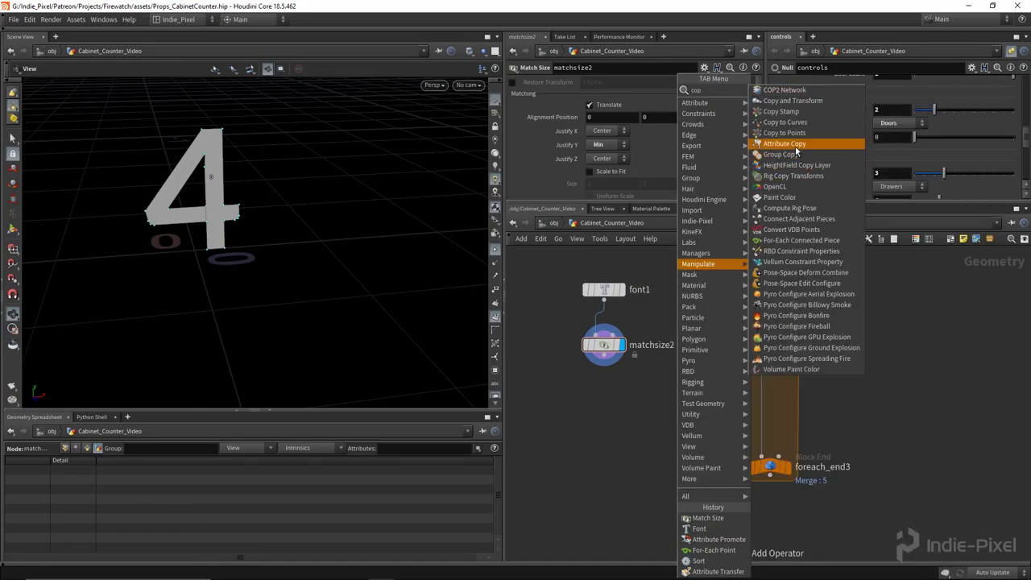
pyautogui.click(783, 133)
pyautogui.click(696, 402)
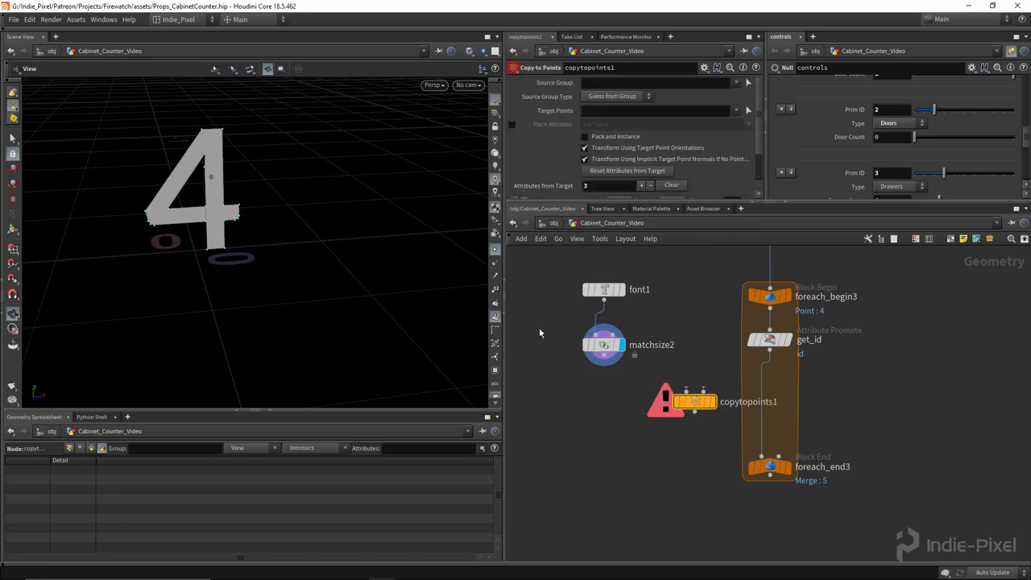
# Connect matchsize2 and get_id to copytopoints1 as source geometry and target points, and display the framed result.
pyautogui.moveTo(539, 327); pyautogui.dragTo(708, 401)
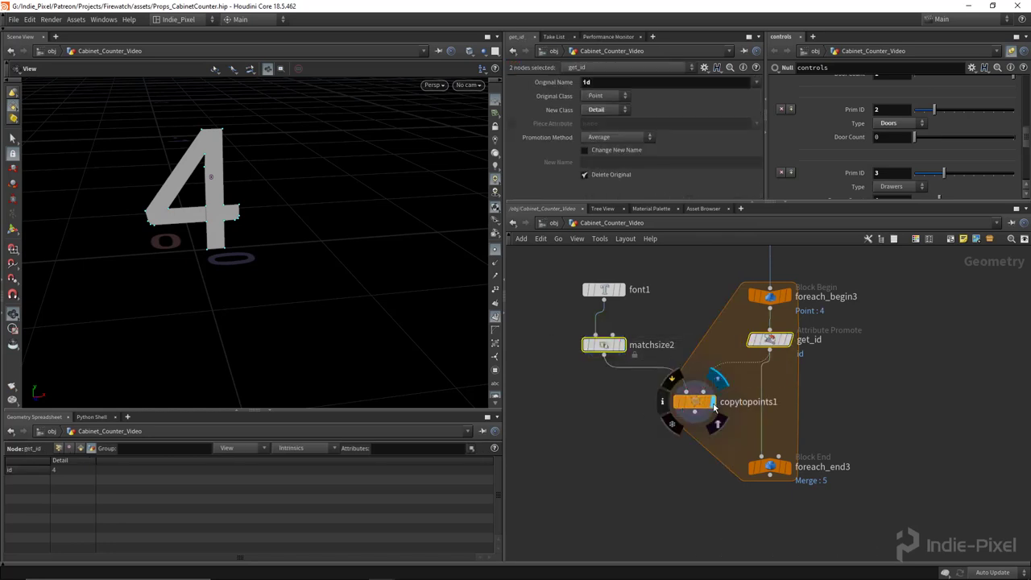
pyautogui.click(709, 401)
pyautogui.press('f')
pyautogui.scroll(-2, 327, 284)
pyautogui.scroll(-5, 327, 283)
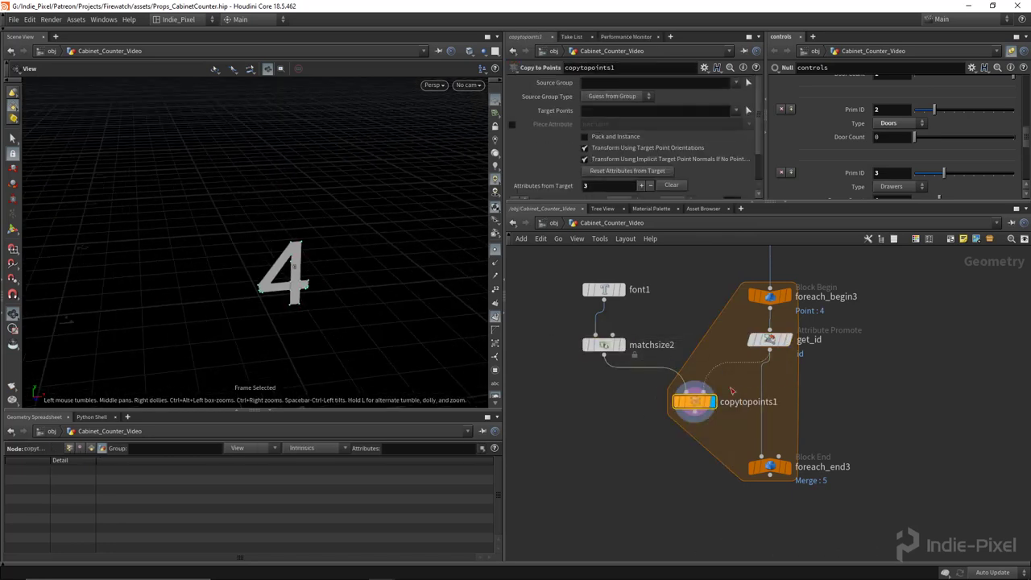
# Wire copytopoints1 into foreach_end3, display the loop's output and hide the point markers to inspect the section numbers.
pyautogui.moveTo(796, 477)
pyautogui.click(769, 466)
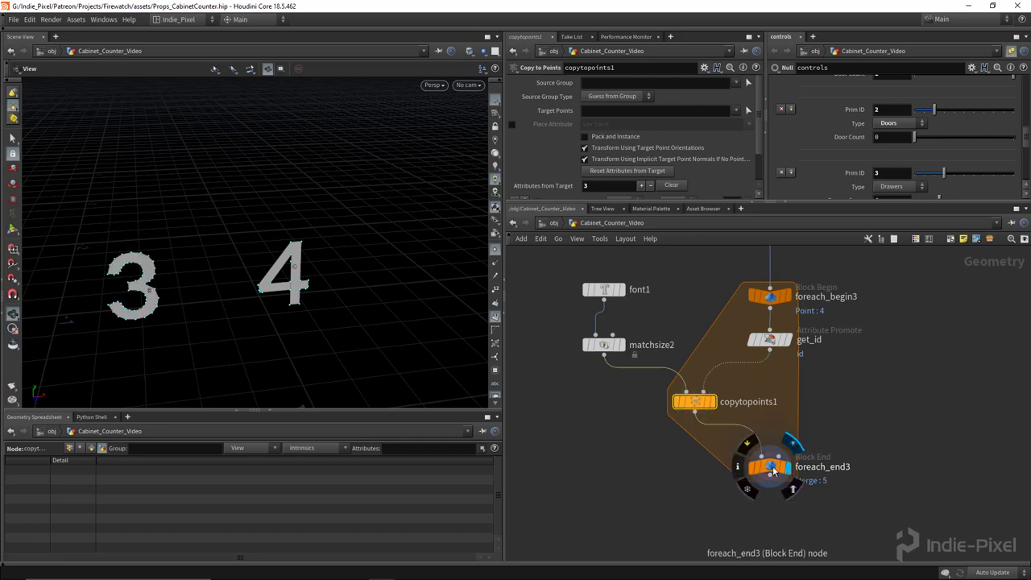
pyautogui.moveTo(378, 282); pyautogui.dragTo(154, 289)
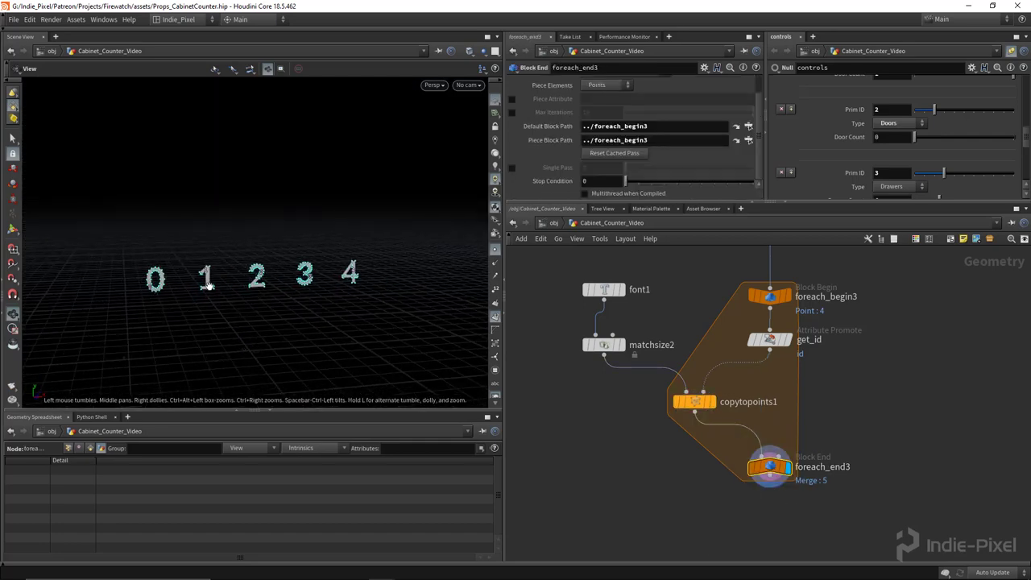
pyautogui.moveTo(314, 284); pyautogui.dragTo(519, 250)
pyautogui.moveTo(241, 290); pyautogui.dragTo(145, 255)
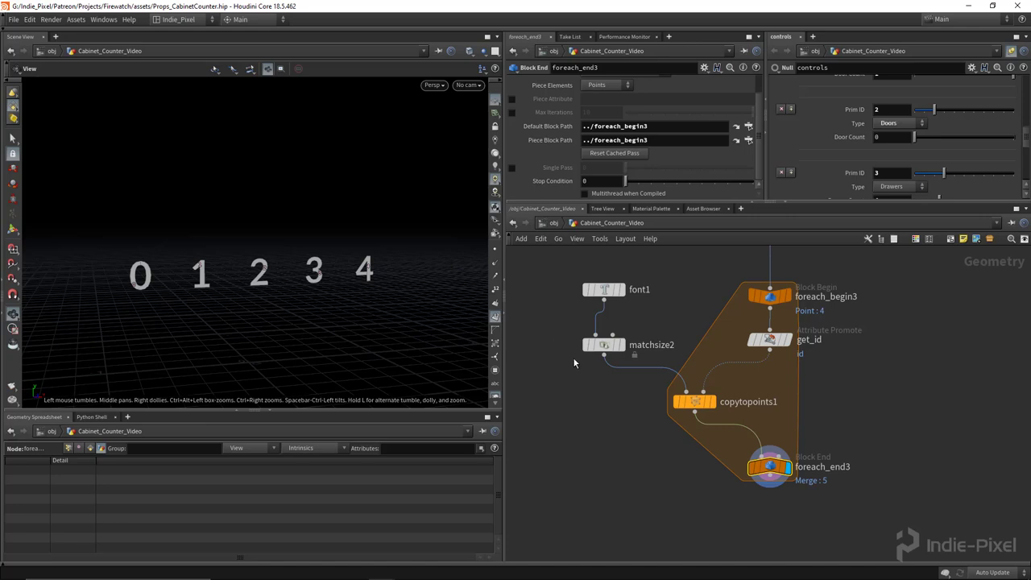
# Move font1 slightly closer to matchsize2 and display the OUT_FINAL null's cabinet geometry.
pyautogui.moveTo(626, 291); pyautogui.dragTo(626, 299)
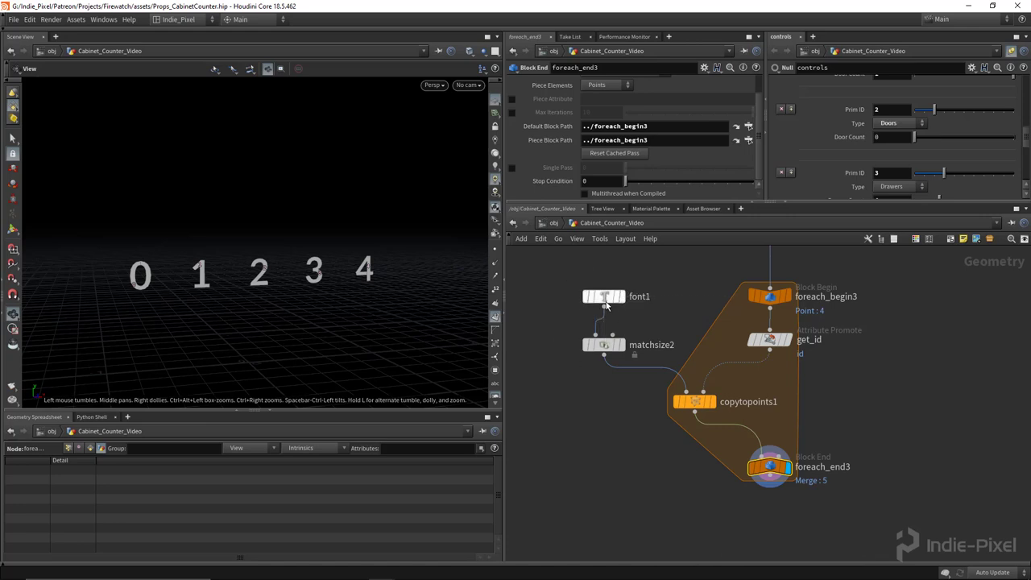
pyautogui.click(604, 296)
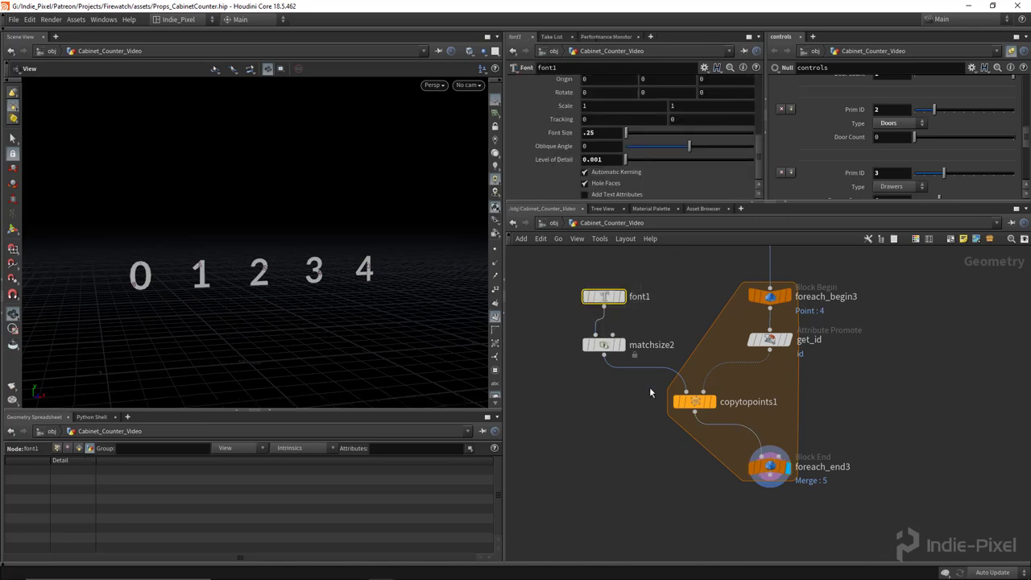
pyautogui.scroll(-8, 654, 395)
pyautogui.scroll(10, 630, 486)
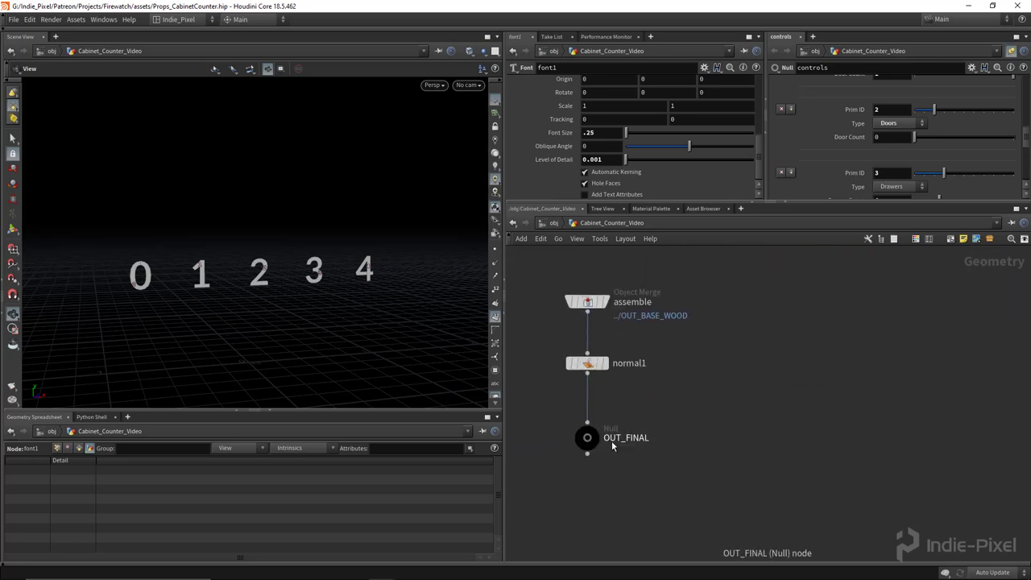
pyautogui.click(609, 402)
pyautogui.scroll(-6, 667, 441)
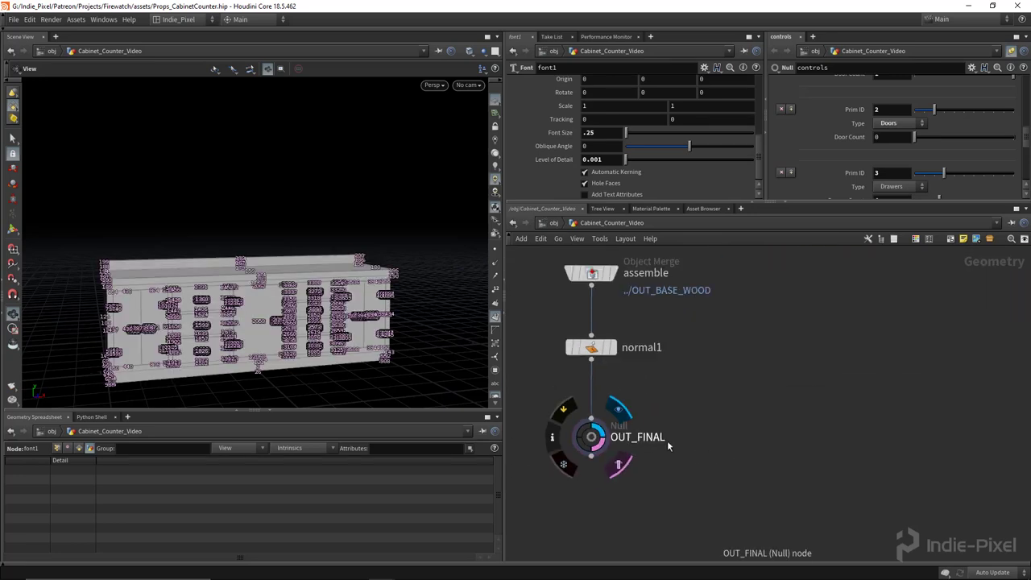
# Display foreach_end3 with OUT_FINAL as a wireframe template and inspect the numbers against the cabinet.
pyautogui.scroll(10, 724, 410)
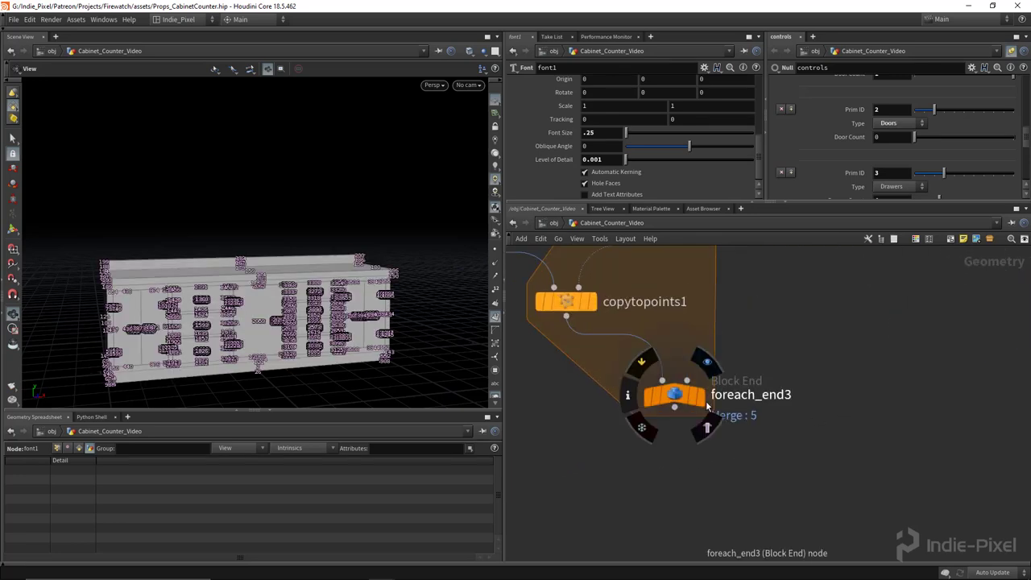
pyautogui.click(699, 394)
pyautogui.scroll(-2, 241, 258)
pyautogui.moveTo(564, 338); pyautogui.dragTo(739, 435, button='middle')
pyautogui.scroll(-3, 739, 435)
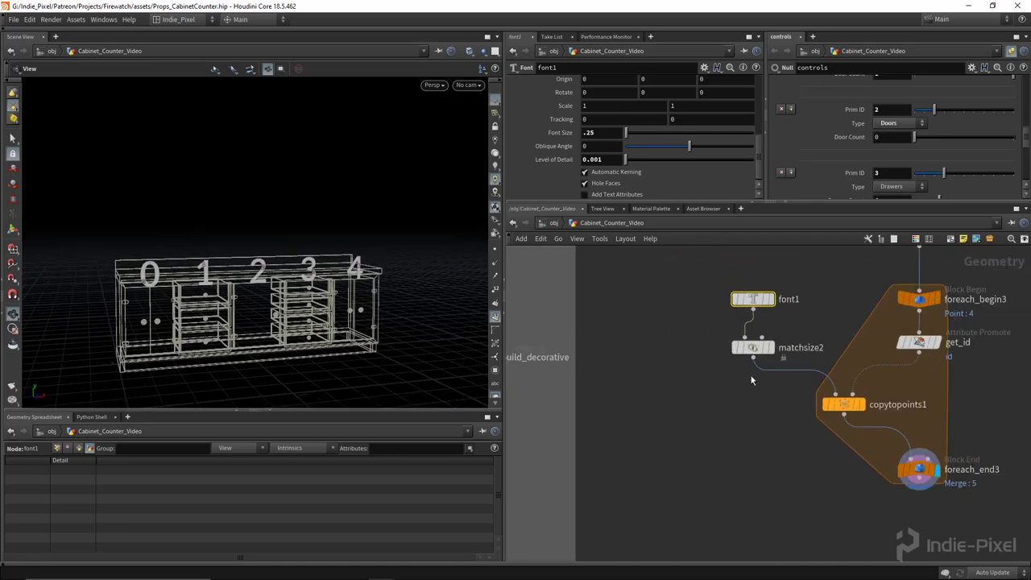
pyautogui.moveTo(667, 380); pyautogui.dragTo(660, 374)
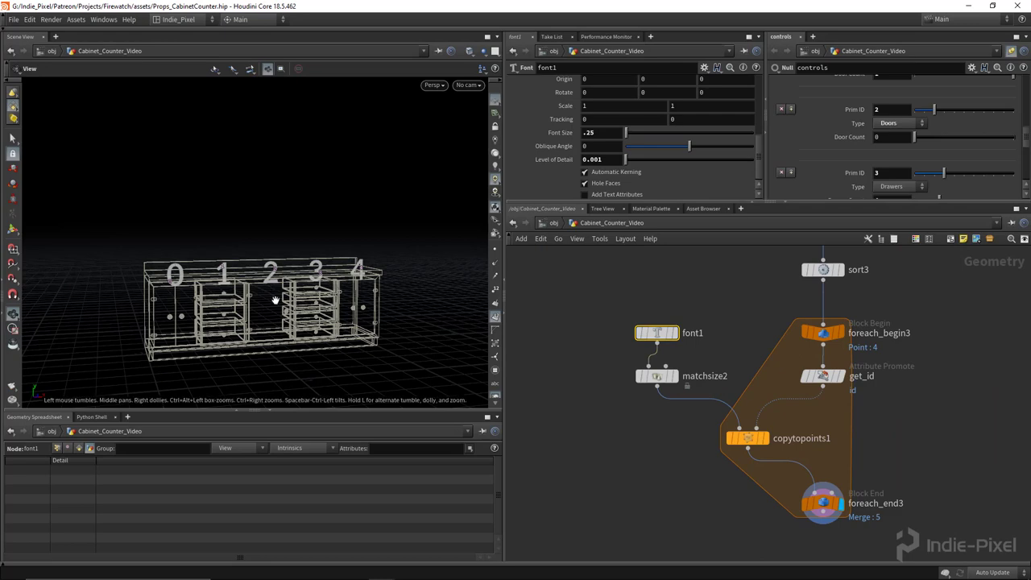
pyautogui.scroll(2, 334, 314)
pyautogui.moveTo(335, 314); pyautogui.dragTo(304, 317)
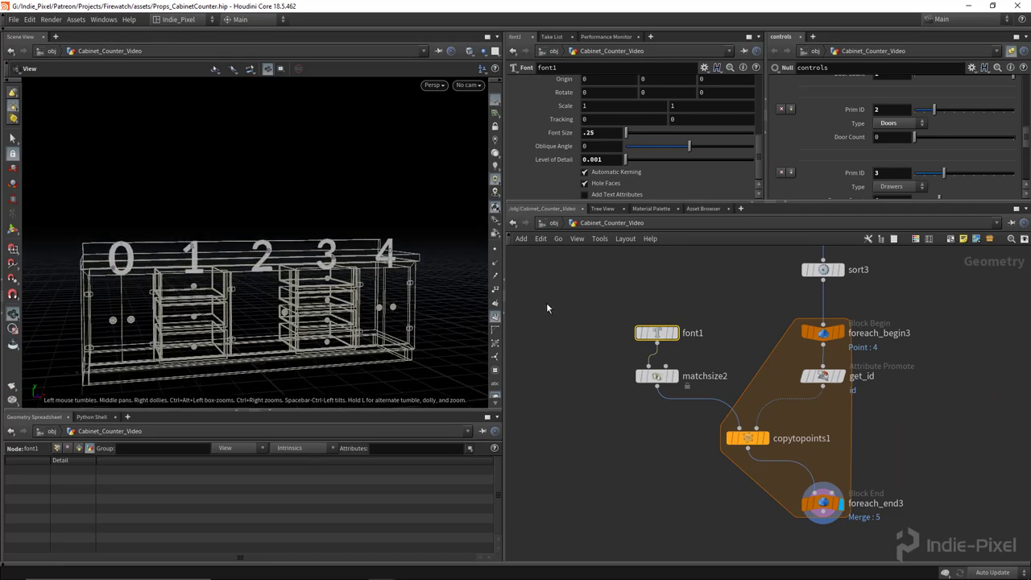
# Enlarge the parameter area and copy the Counter section's Height parameter from the controls node.
pyautogui.moveTo(822, 202); pyautogui.dragTo(817, 299)
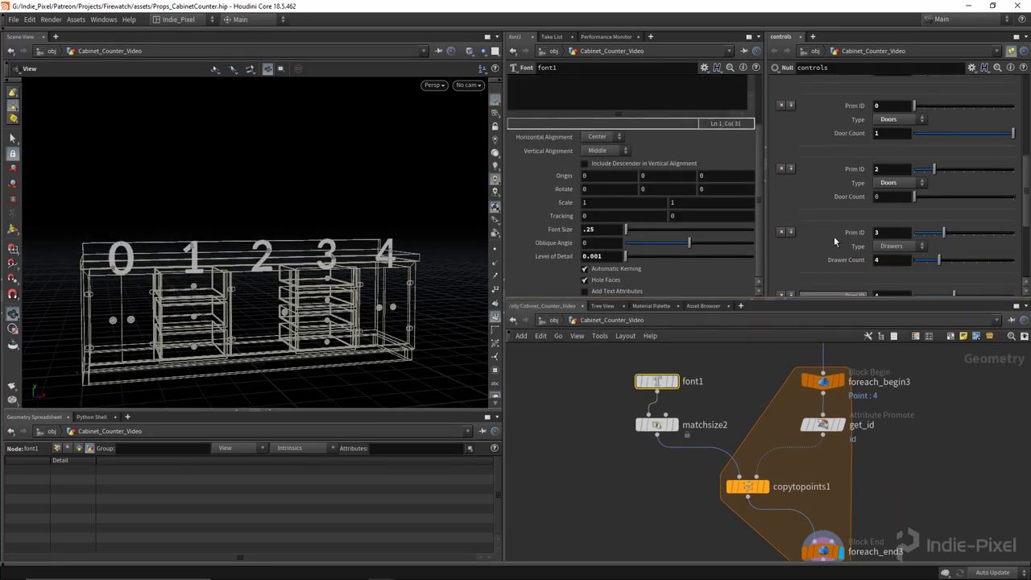
pyautogui.scroll(4, 815, 218)
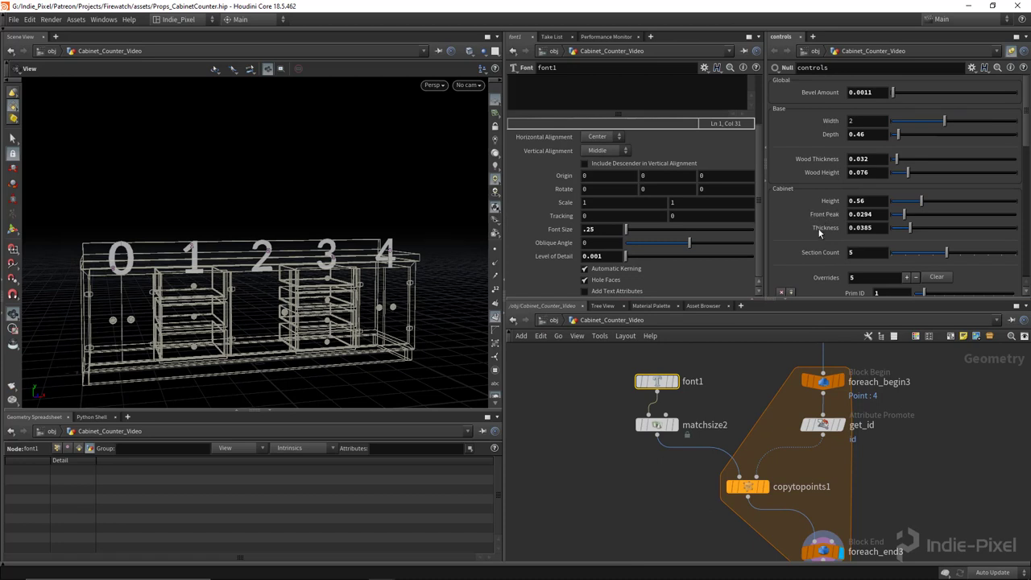
pyautogui.scroll(-6, 819, 233)
pyautogui.scroll(-3, 818, 264)
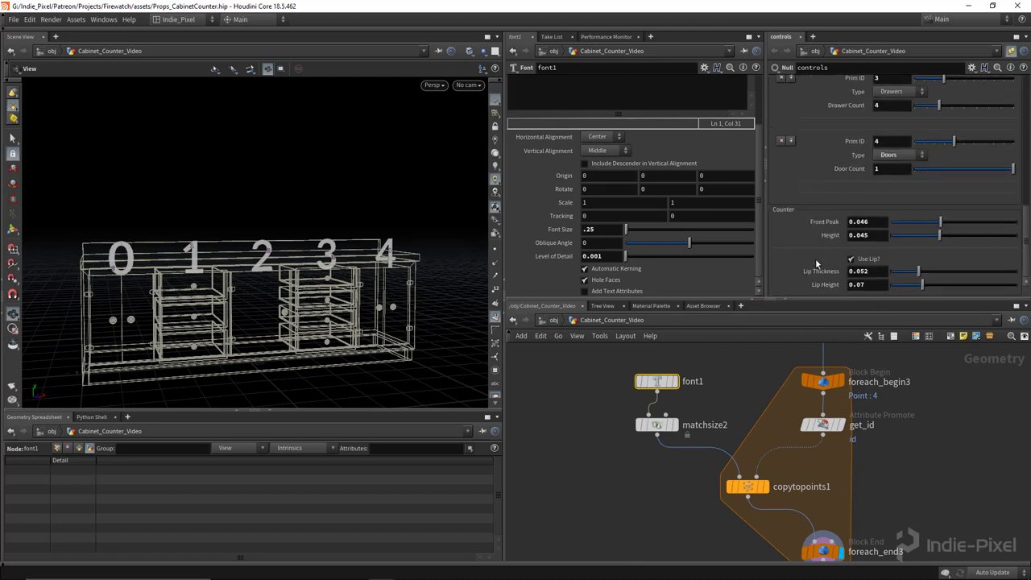
pyautogui.rightClick(850, 233)
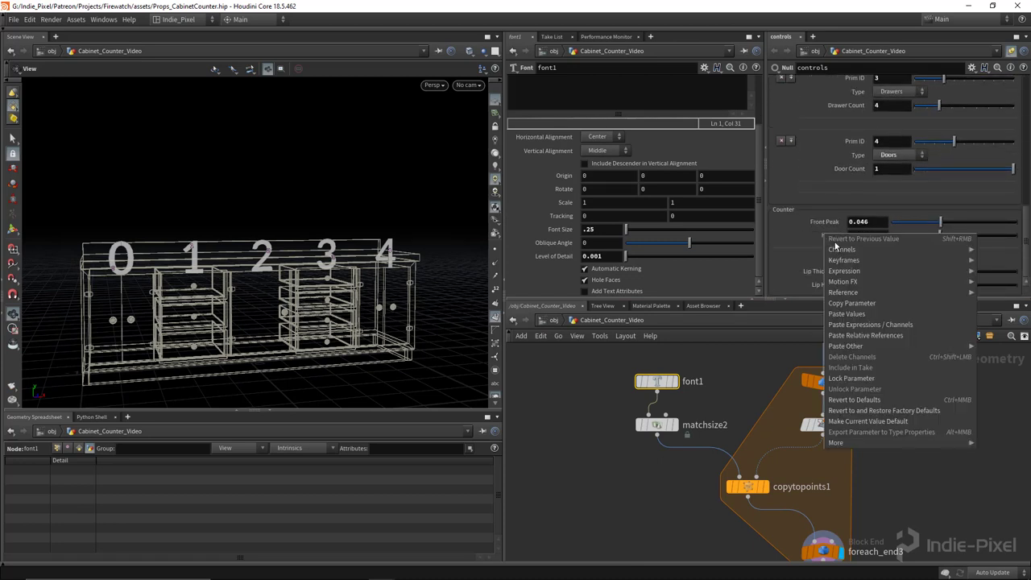
pyautogui.click(850, 302)
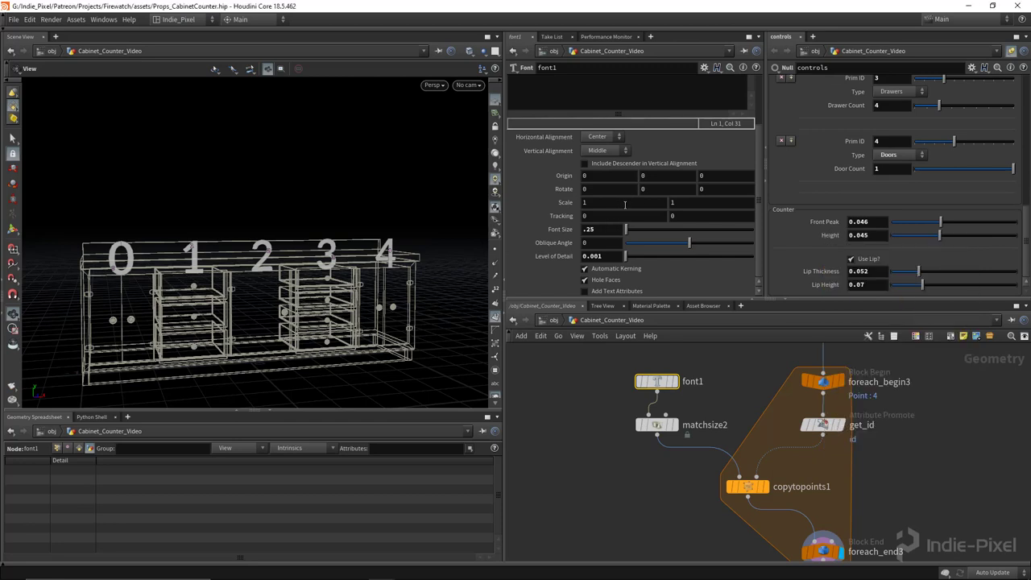
pyautogui.rightClick(655, 175)
pyautogui.press('Escape')
# Add a Transform node below foreach_end3, connect it to the loop's output and display it.
pyautogui.moveTo(664, 427); pyautogui.dragTo(640, 384, button='middle')
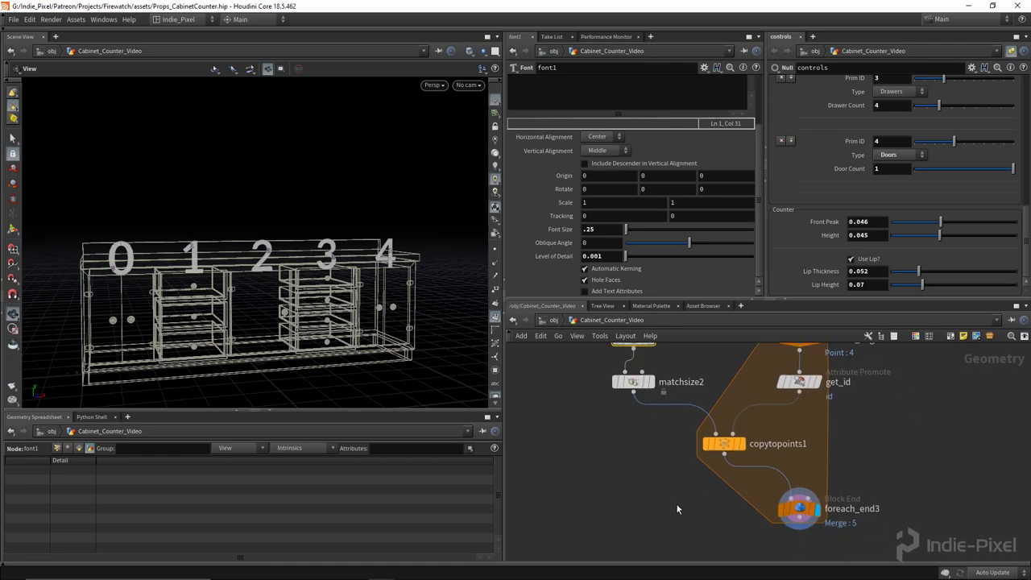
pyautogui.moveTo(678, 509); pyautogui.dragTo(688, 460, button='middle')
pyautogui.press('Tab')
pyautogui.write('tr')
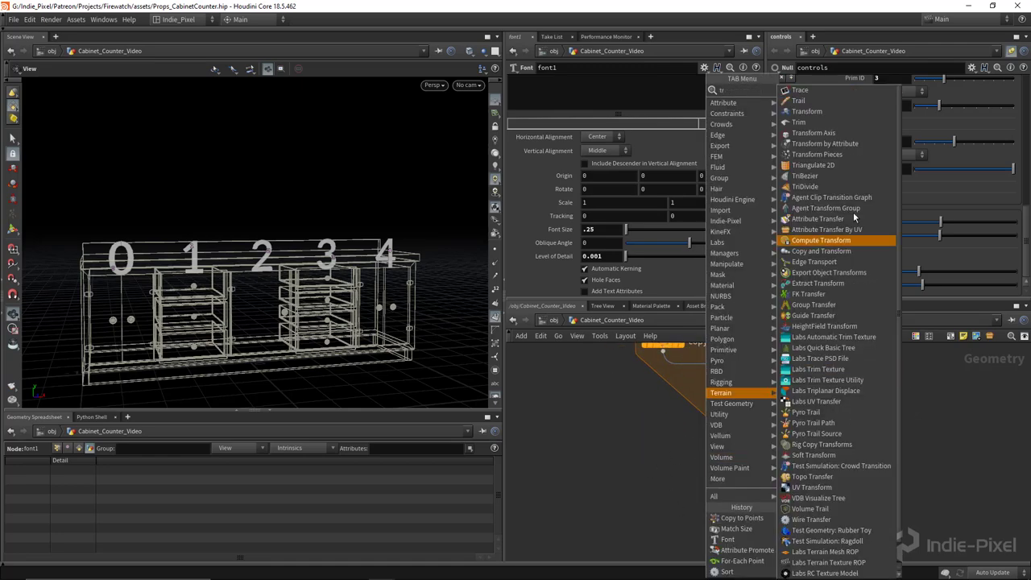
pyautogui.click(824, 114)
pyautogui.click(751, 472)
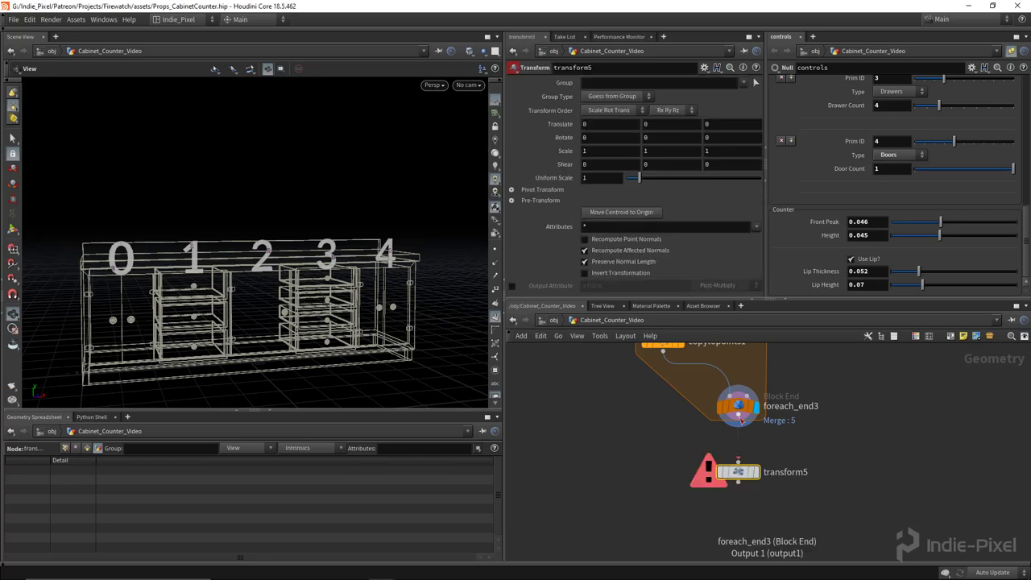
pyautogui.click(756, 472)
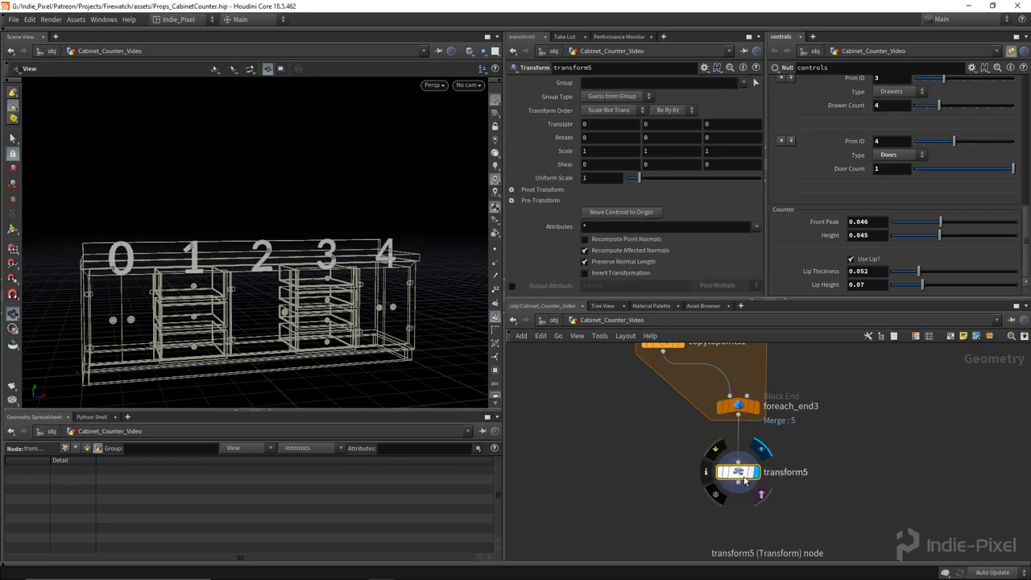
# Reference the copied counter height in transform5's Translate Y and double it, giving ch("../controls/cou_height")*2.
pyautogui.rightClick(660, 123)
pyautogui.click(698, 224)
pyautogui.moveTo(306, 306); pyautogui.dragTo(653, 149)
pyautogui.click(675, 124)
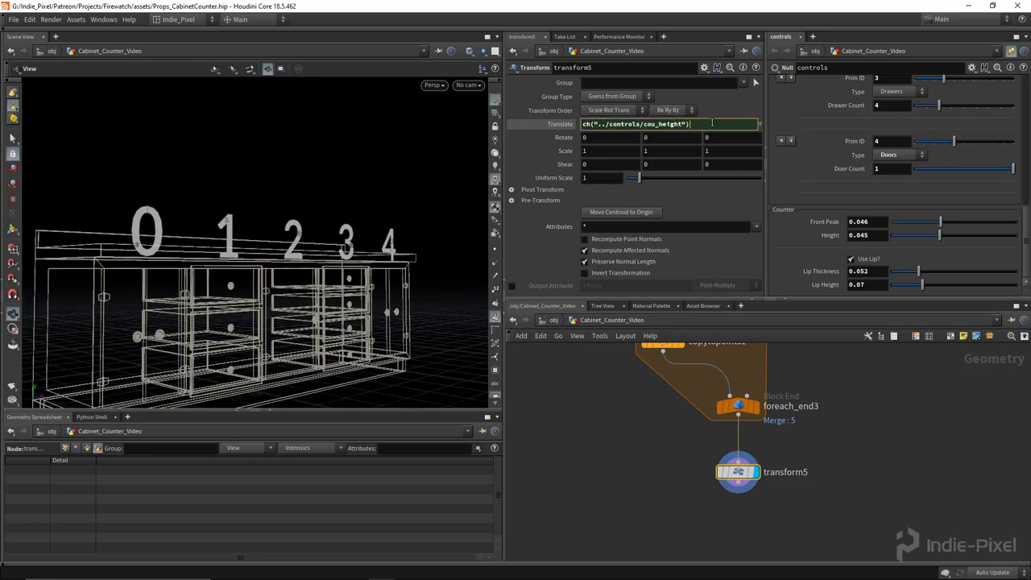
pyautogui.write('*2')
pyautogui.press('Return')
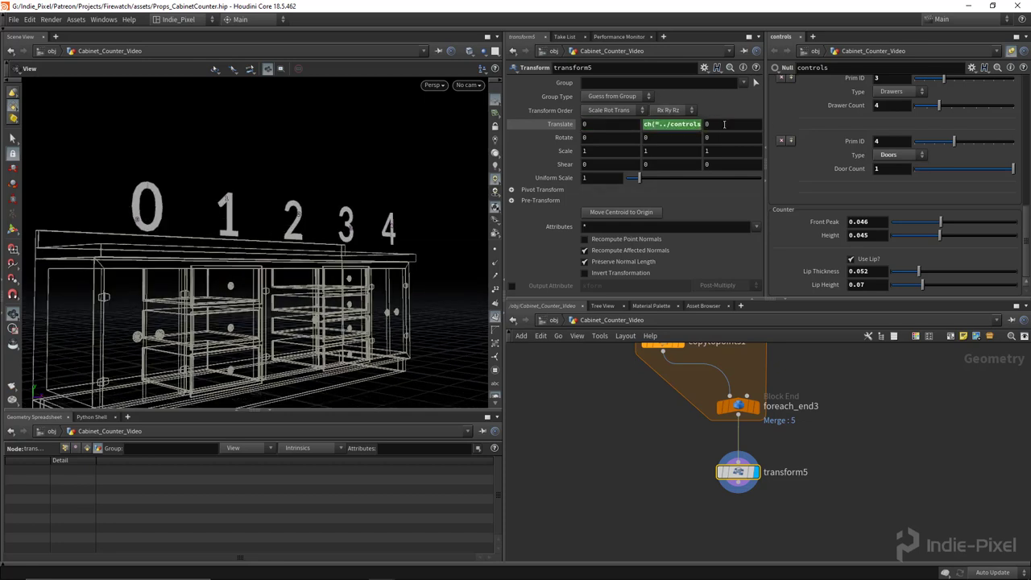
pyautogui.click(694, 125)
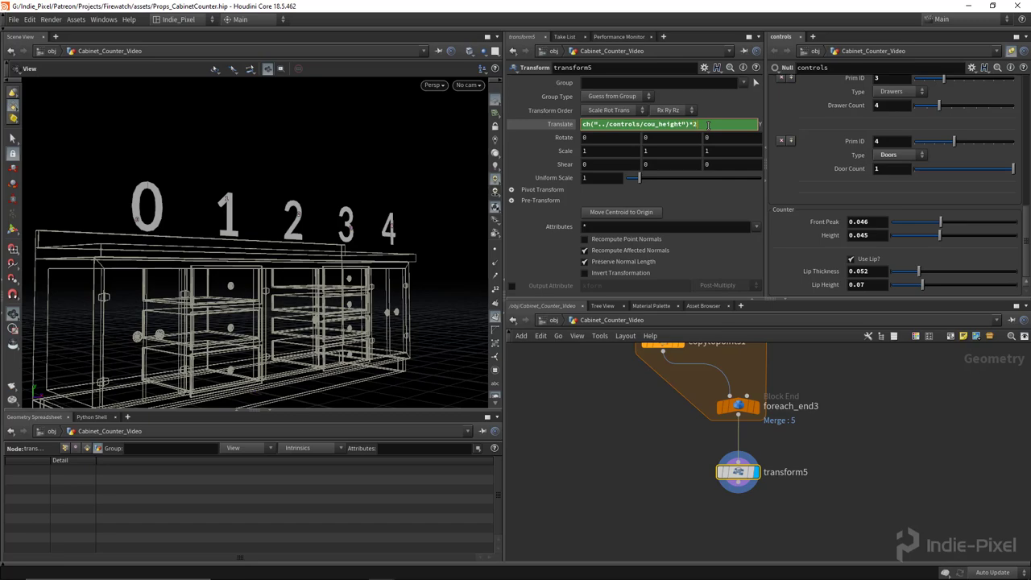
pyautogui.press('Return')
pyautogui.moveTo(173, 243); pyautogui.dragTo(265, 282)
pyautogui.scroll(-5, 265, 282)
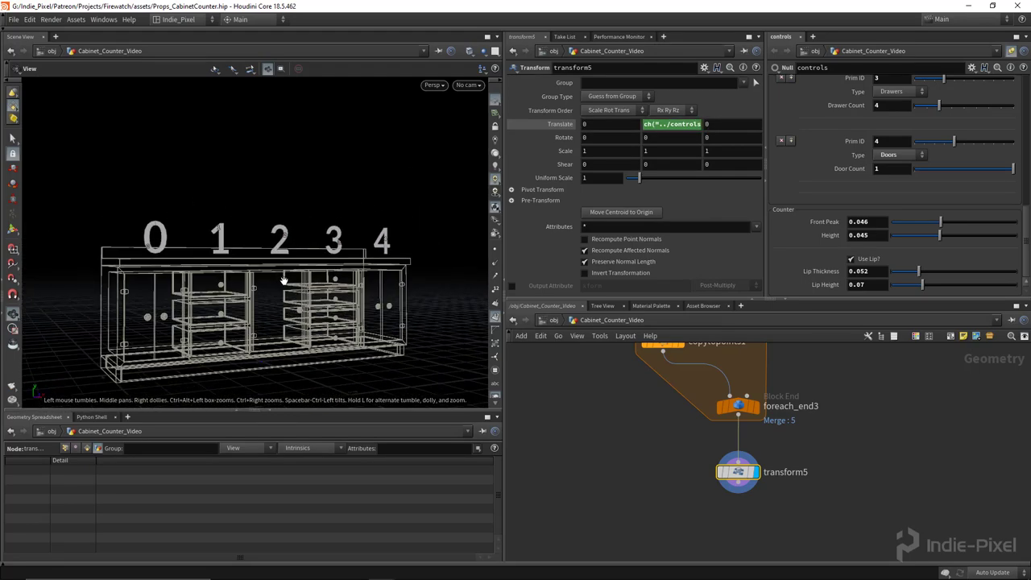
# Set font1's Font Size to .15 and check the numbers above the cabinet.
pyautogui.moveTo(557, 356); pyautogui.dragTo(778, 476, button='middle')
pyautogui.scroll(-3, 752, 389)
pyautogui.scroll(4, 755, 389)
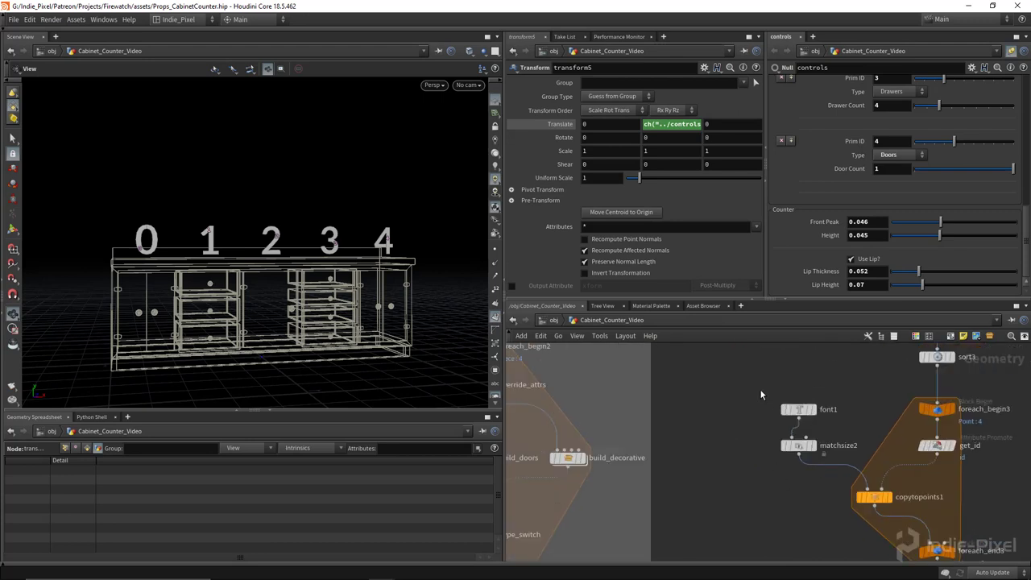
pyautogui.click(816, 418)
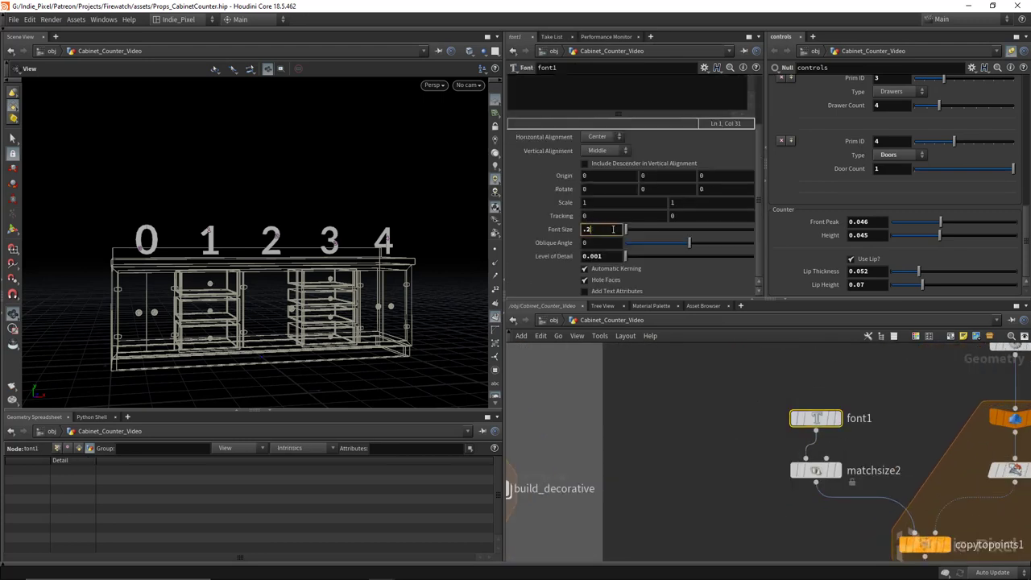
pyautogui.press('Return')
pyautogui.moveTo(215, 260); pyautogui.dragTo(330, 298)
pyautogui.moveTo(467, 327); pyautogui.dragTo(462, 308)
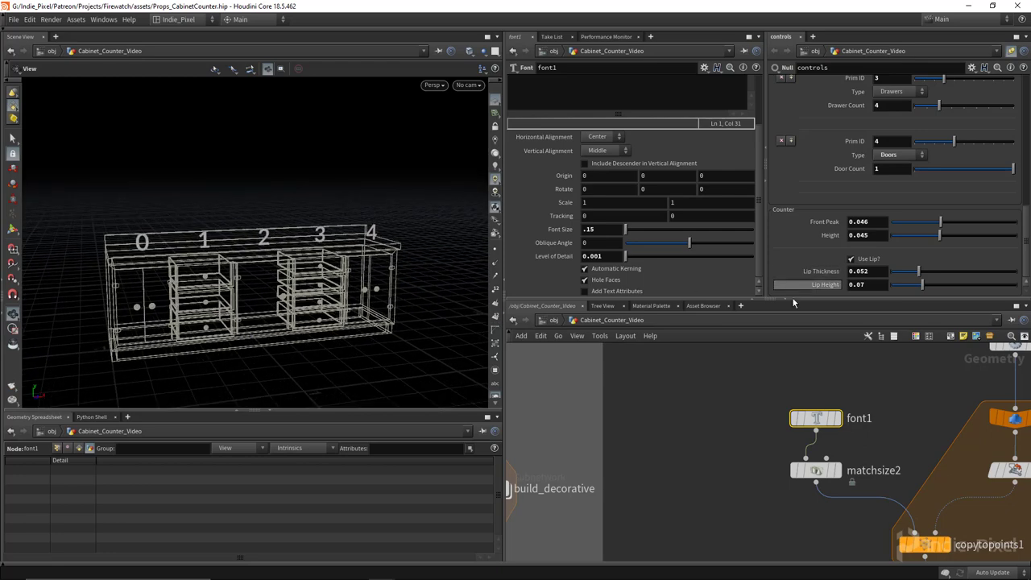
# Add a toggle parameter directly above Overrides in the controls node's parameter interface, named cab_debug_num_toggle.
pyautogui.moveTo(796, 299); pyautogui.dragTo(796, 314)
pyautogui.scroll(5, 791, 252)
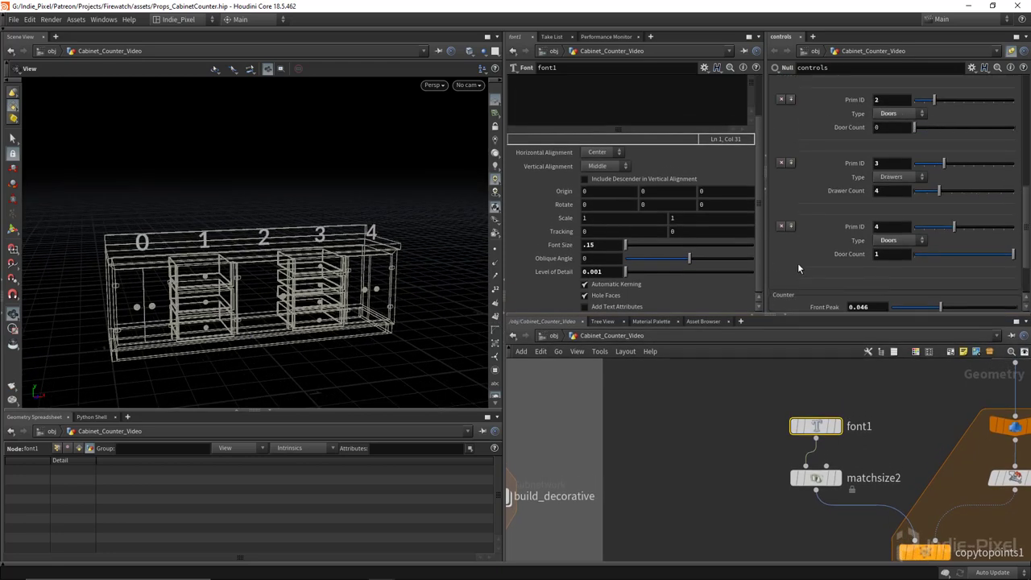
pyautogui.scroll(3, 801, 242)
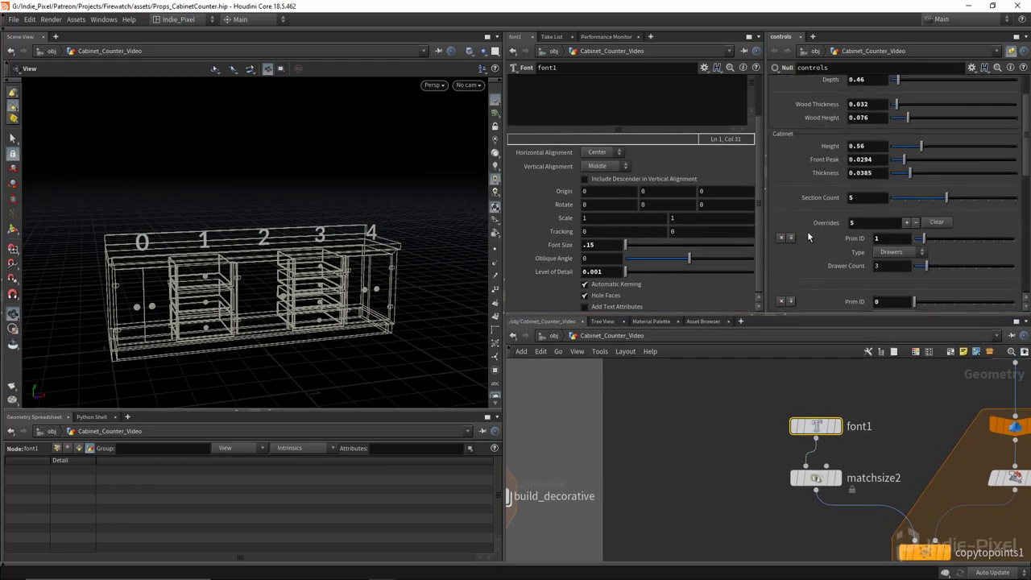
pyautogui.click(969, 67)
pyautogui.click(914, 78)
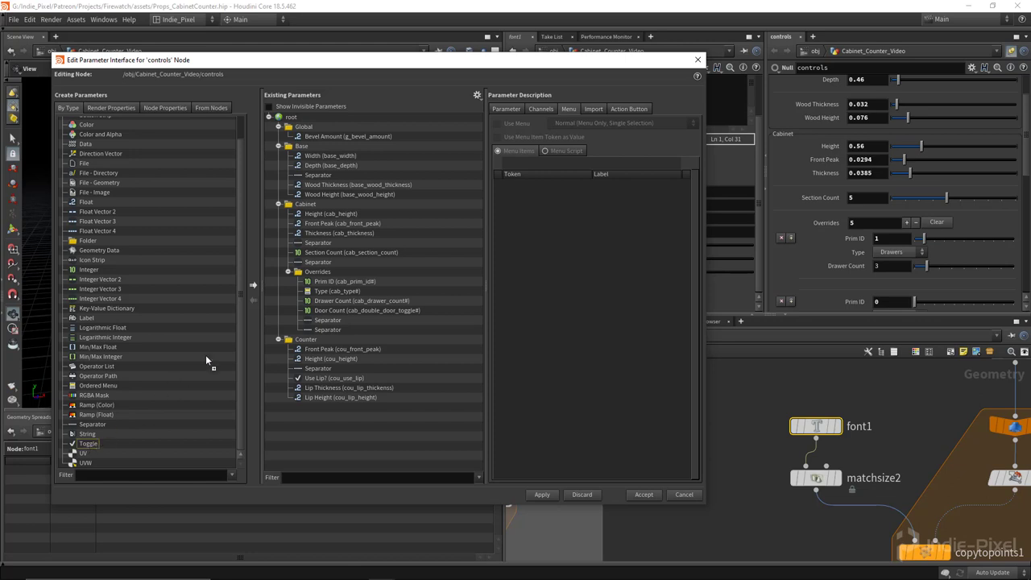
pyautogui.moveTo(206, 359); pyautogui.dragTo(337, 268)
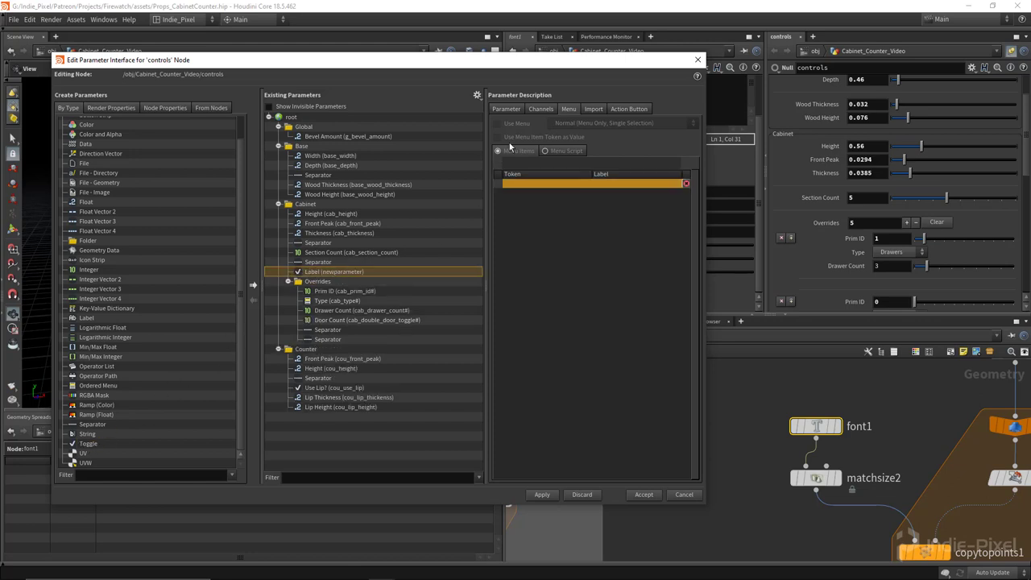
pyautogui.click(507, 109)
pyautogui.doubleClick(613, 125)
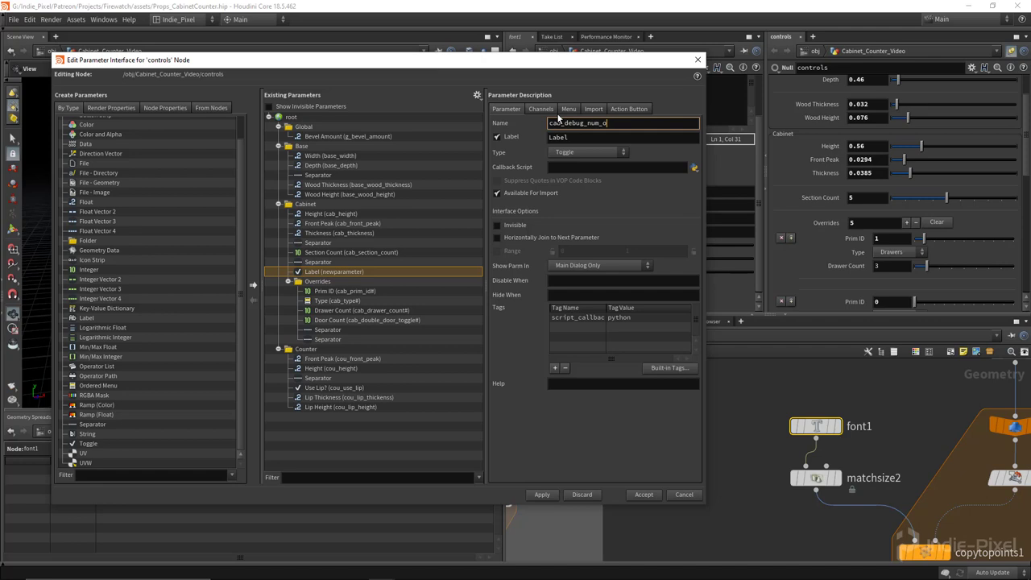
pyautogui.write('cab_debug_num_toggle')
pyautogui.press('Return')
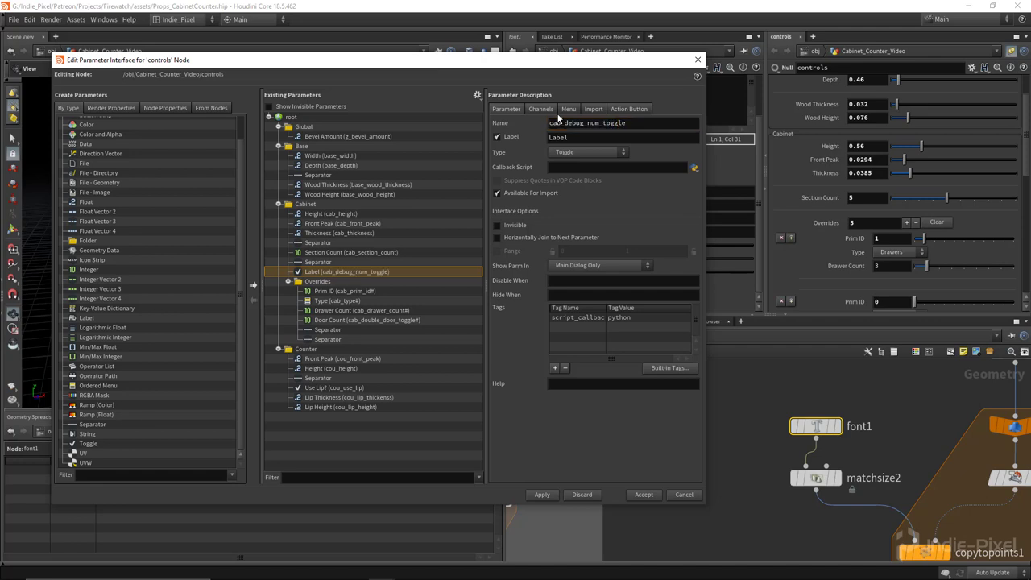
# Label the new toggle Show Debug Numbers and accept the parameter interface changes on the controls node.
pyautogui.doubleClick(596, 139)
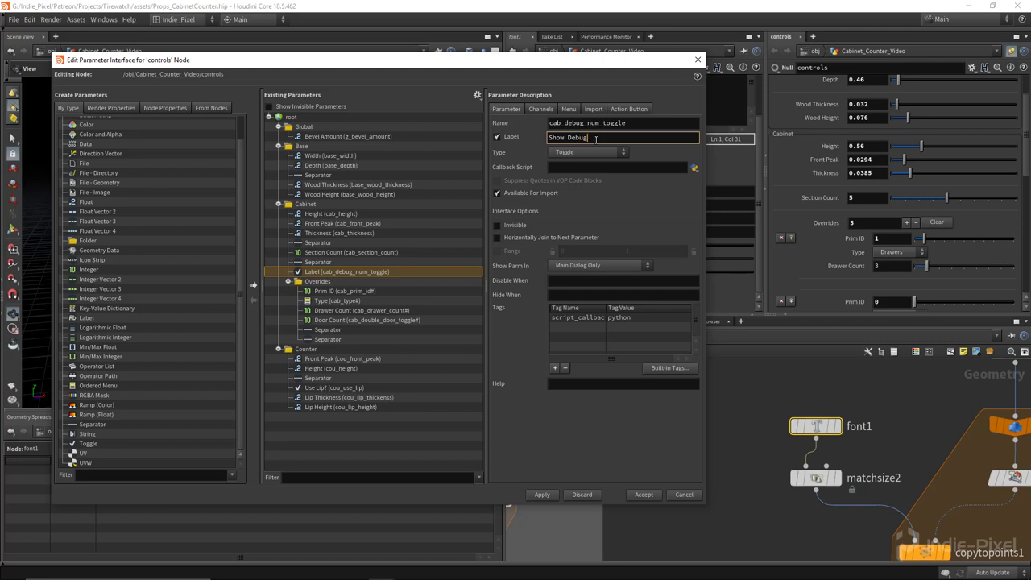
pyautogui.write('Show Debug Numbers')
pyautogui.press('Return')
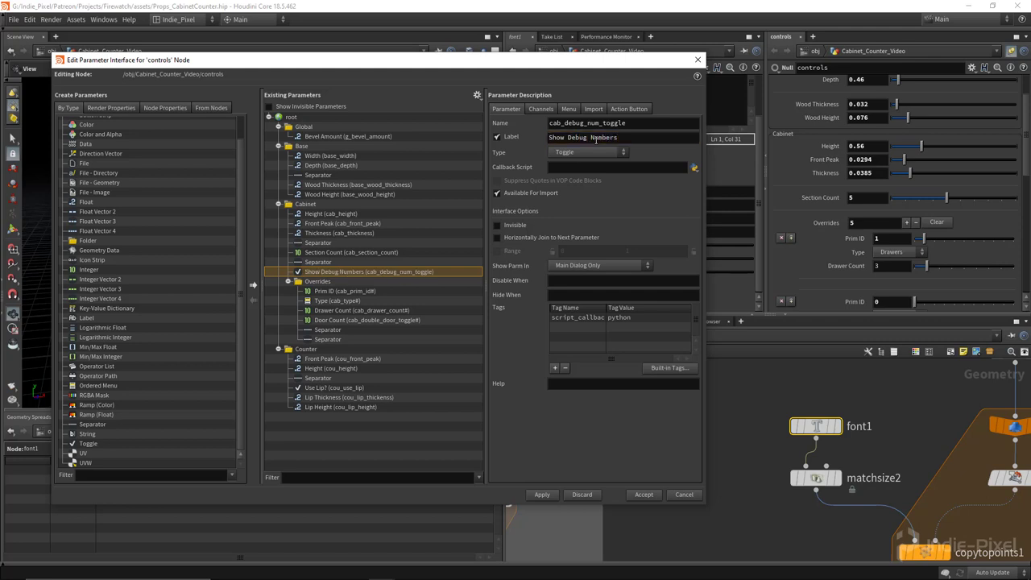
pyautogui.click(541, 109)
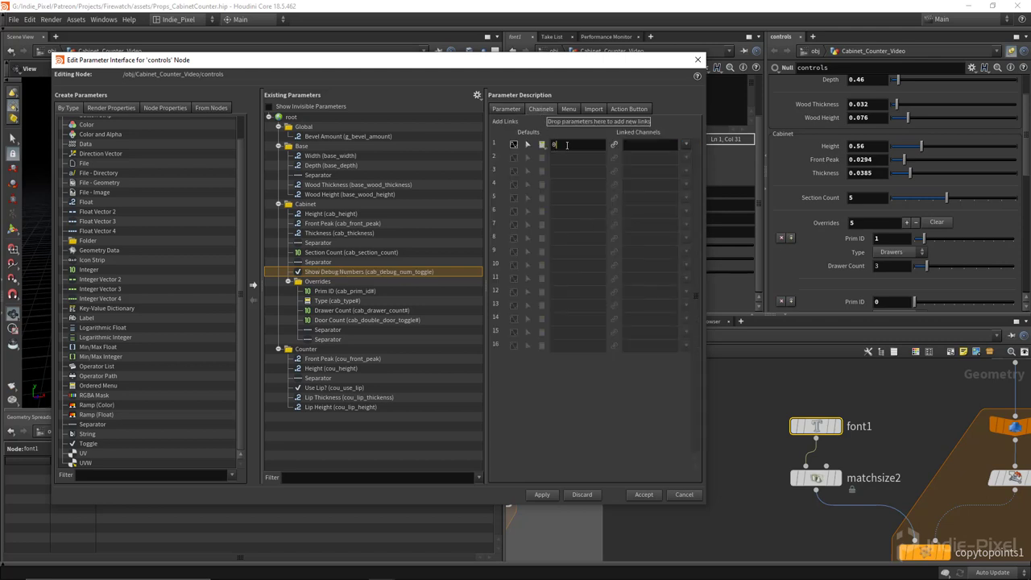
pyautogui.click(508, 110)
pyautogui.click(543, 496)
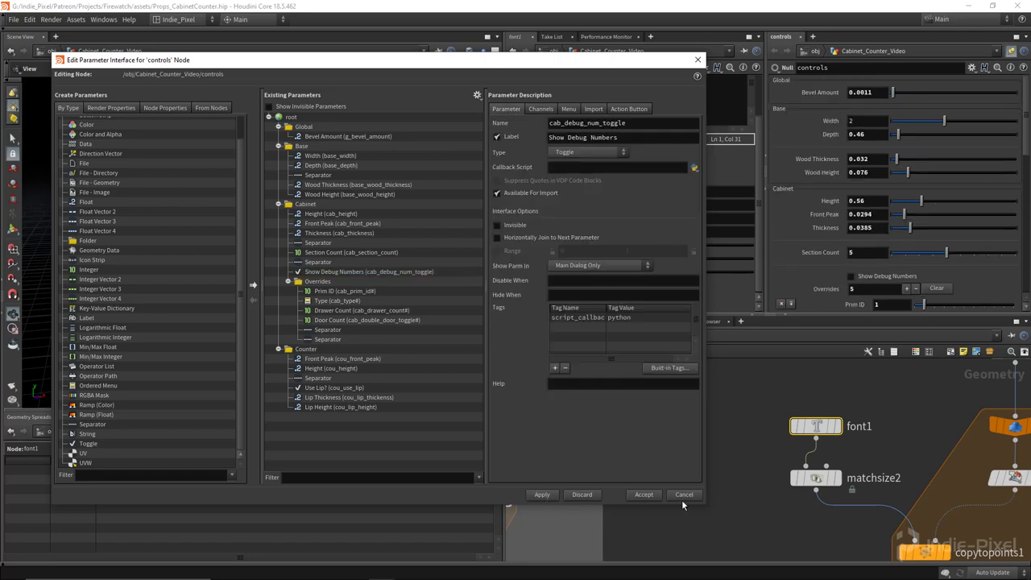
pyautogui.click(643, 494)
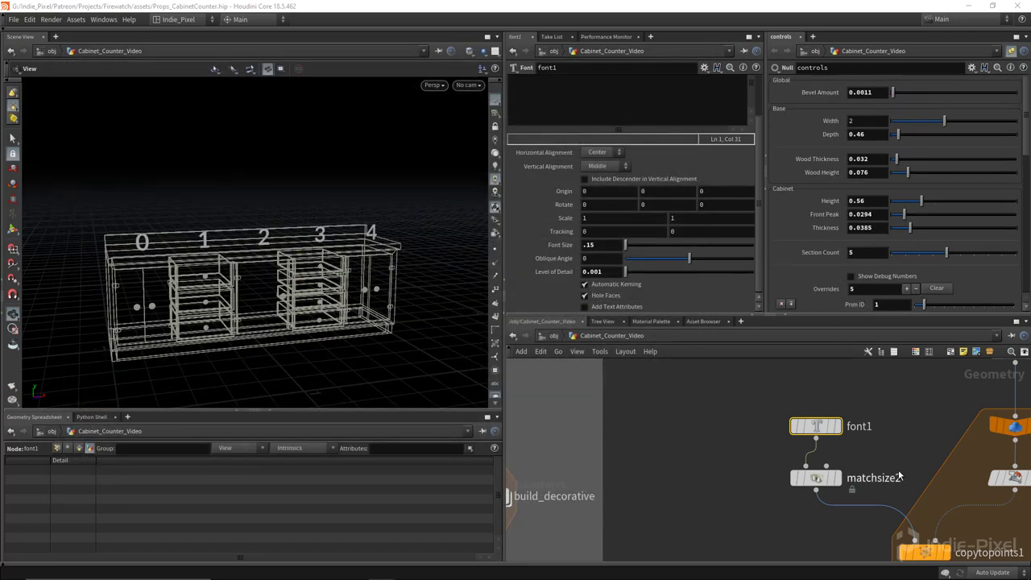
# Add a Null node and a Switch node in the network below transform5.
pyautogui.moveTo(900, 476); pyautogui.dragTo(853, 435, button='middle')
pyautogui.moveTo(844, 315); pyautogui.dragTo(844, 304)
pyautogui.scroll(-3, 801, 161)
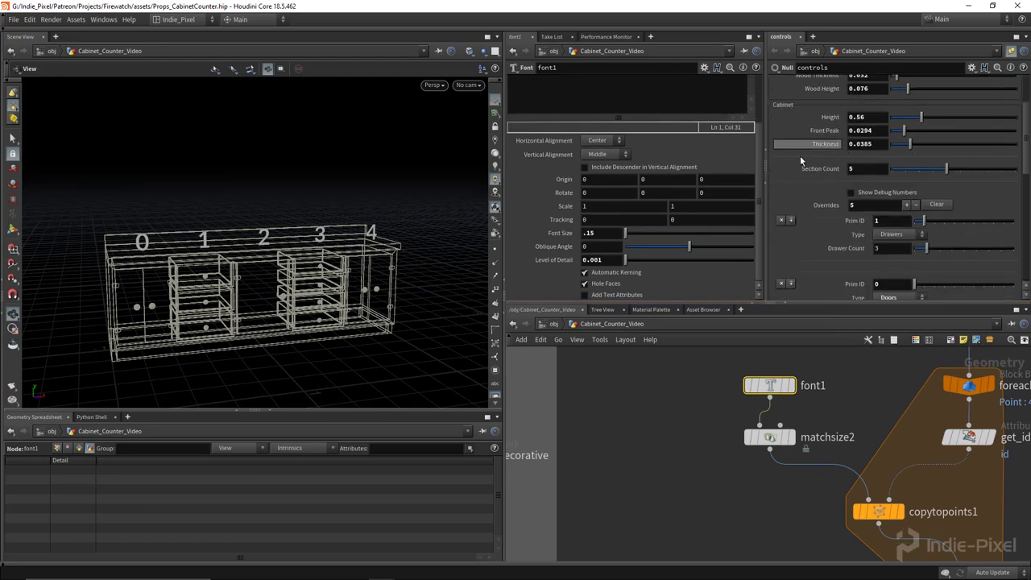
pyautogui.scroll(-3, 801, 161)
pyautogui.moveTo(731, 523); pyautogui.dragTo(675, 398, button='middle')
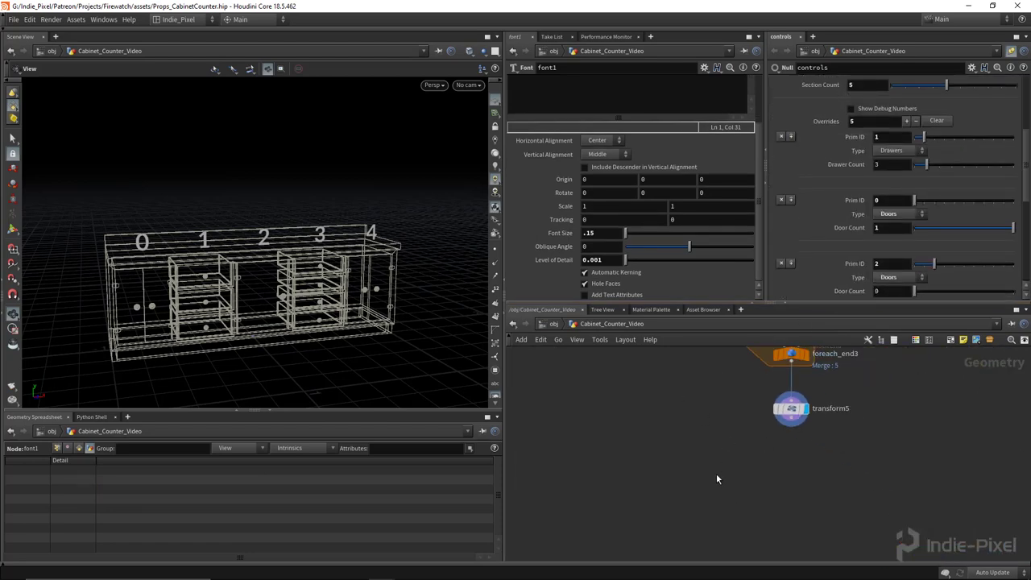
pyautogui.press('Tab')
pyautogui.write('null')
pyautogui.press('Return')
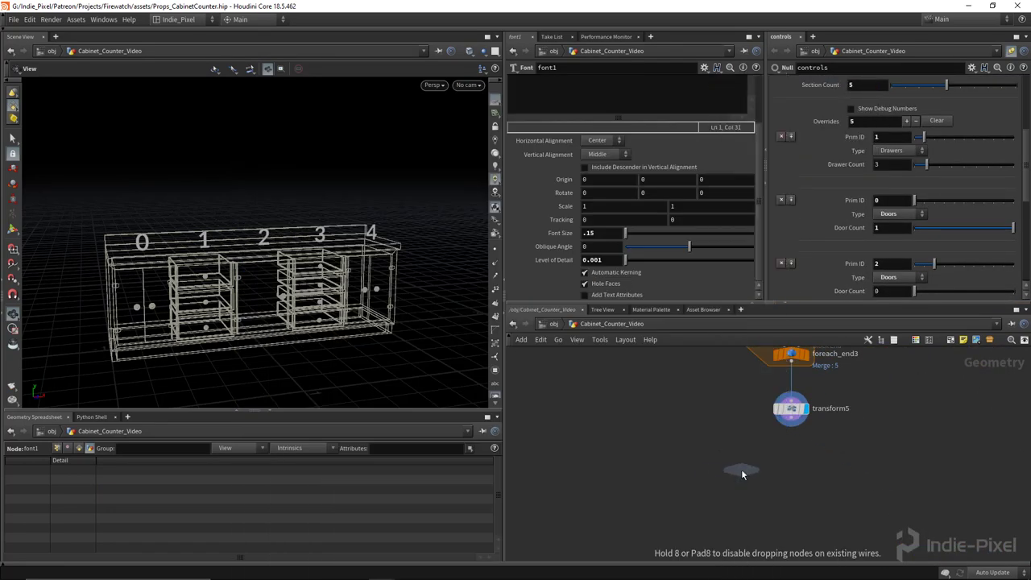
pyautogui.click(666, 416)
pyautogui.press('Tab')
pyautogui.write('switch')
pyautogui.press('Return')
pyautogui.click(741, 469)
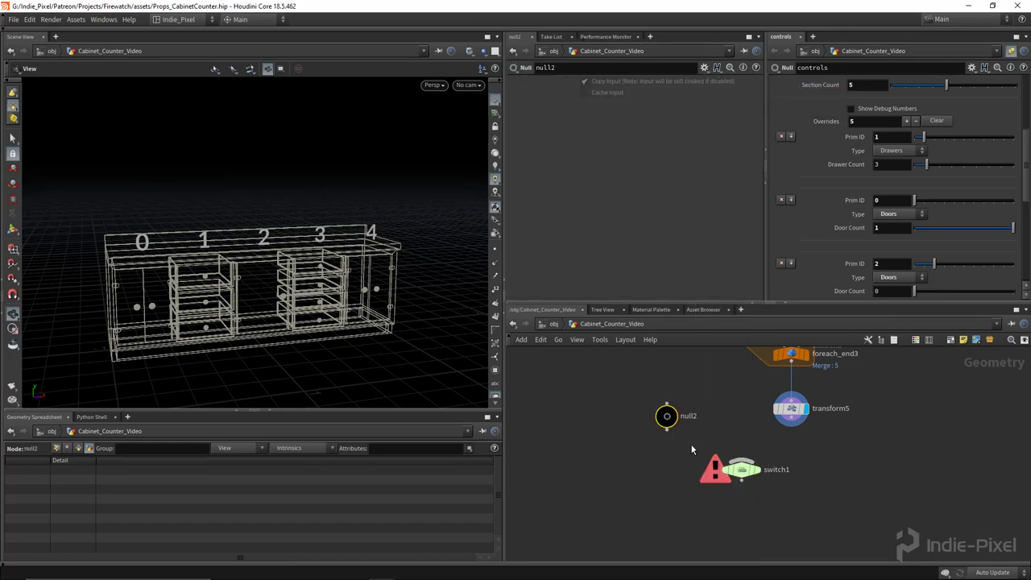
# Wire the new null into the switch's first input and transform5 into its second, then display the switch.
pyautogui.scroll(2, 691, 450)
pyautogui.click(655, 420)
pyautogui.click(762, 466)
pyautogui.click(834, 416)
pyautogui.click(762, 465)
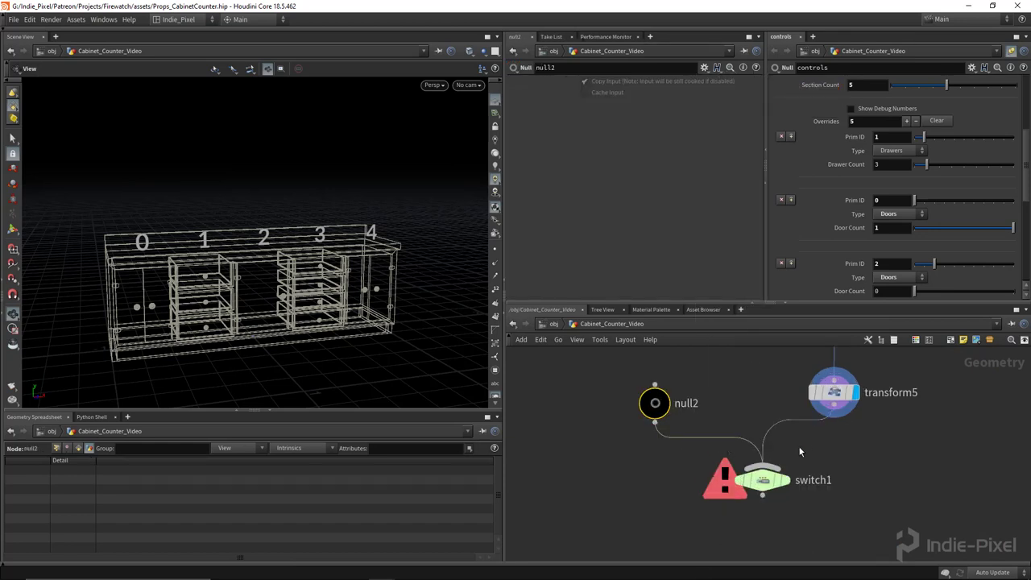
pyautogui.click(785, 480)
pyautogui.click(762, 480)
# Rename the switch node debug_switch.
pyautogui.moveTo(809, 488); pyautogui.dragTo(777, 462, button='middle')
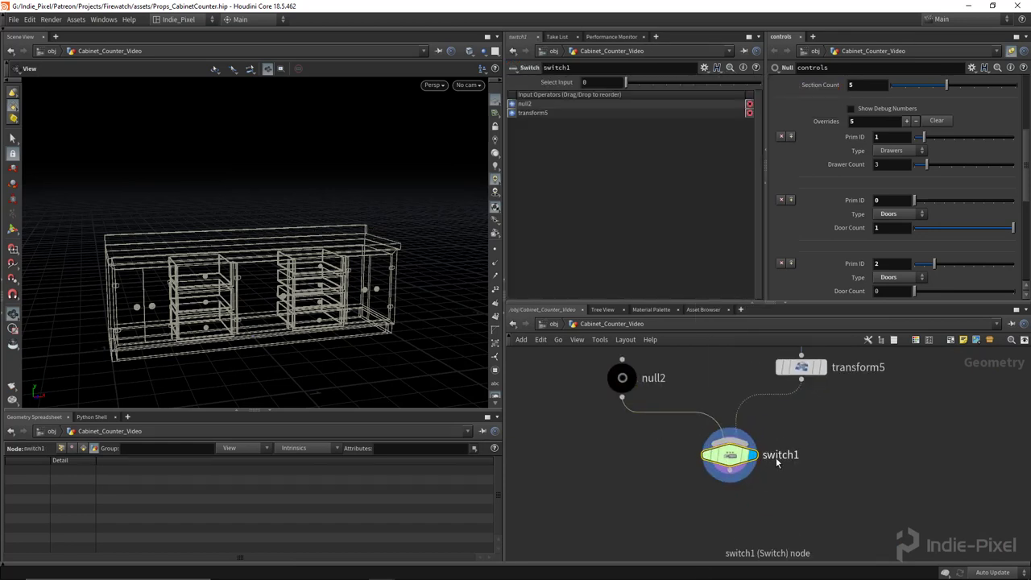
pyautogui.doubleClick(777, 456)
pyautogui.write('debug_')
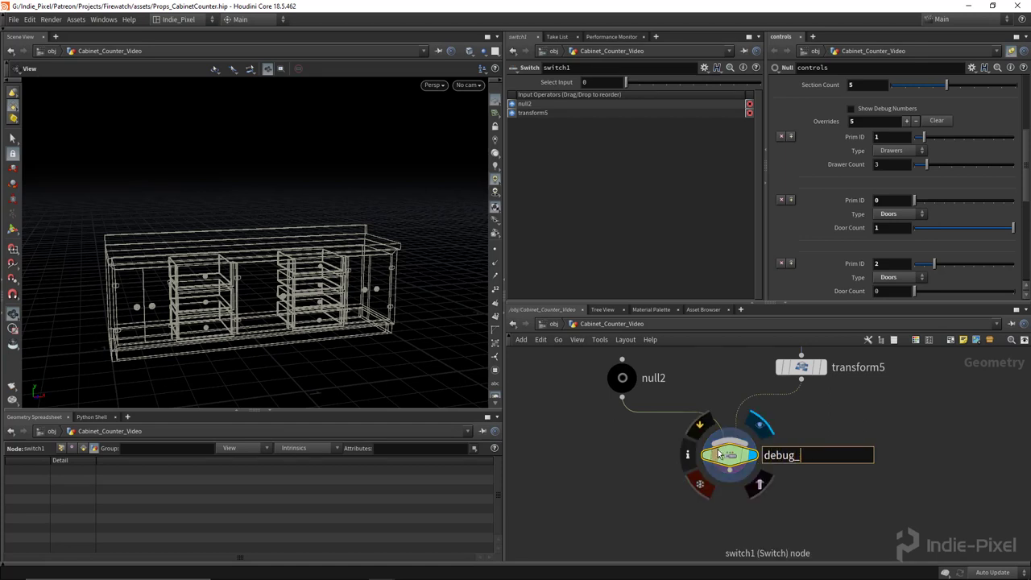
pyautogui.write('switch')
pyautogui.press('Return')
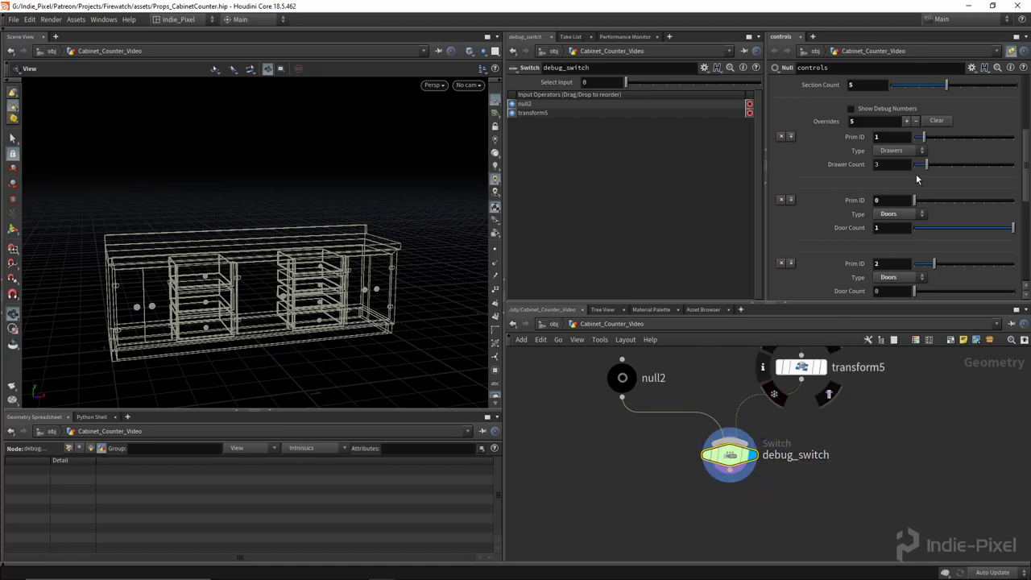
# Reference the controls node's Show Debug Numbers toggle in debug_switch's Select Input, giving ch("../controls/cab_debug_num_toggle").
pyautogui.rightClick(869, 109)
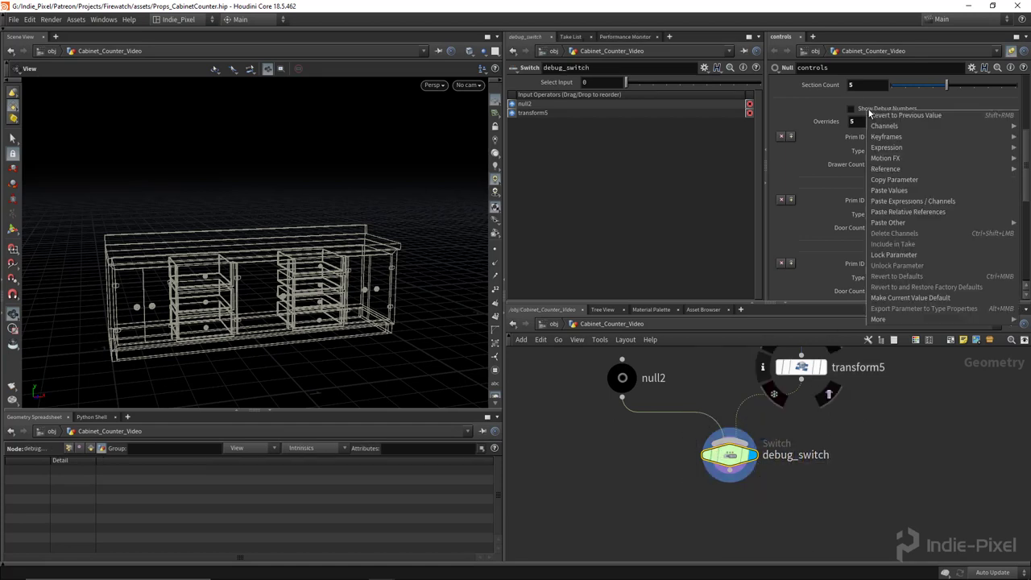
pyautogui.click(878, 180)
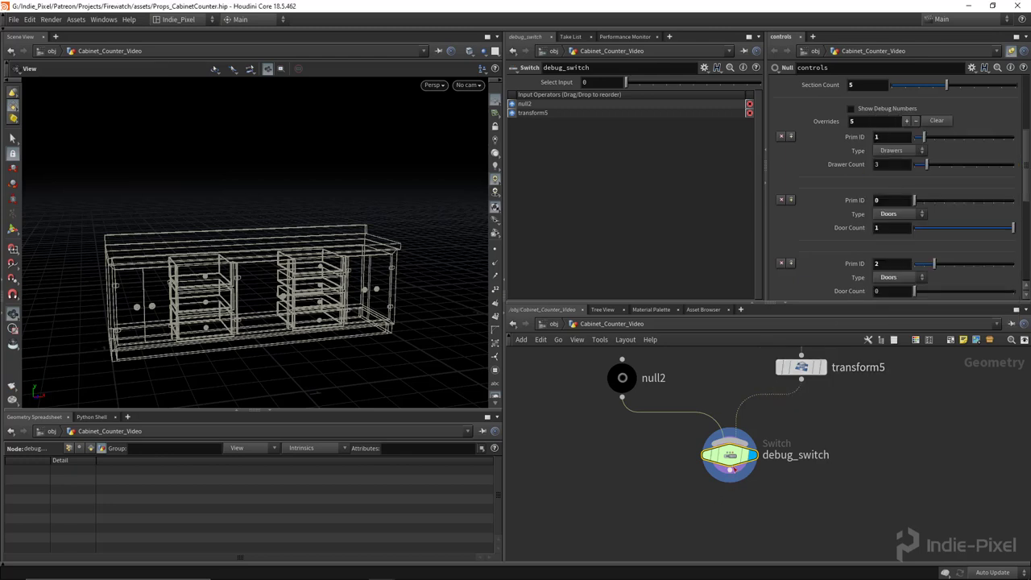
pyautogui.rightClick(585, 83)
pyautogui.click(627, 186)
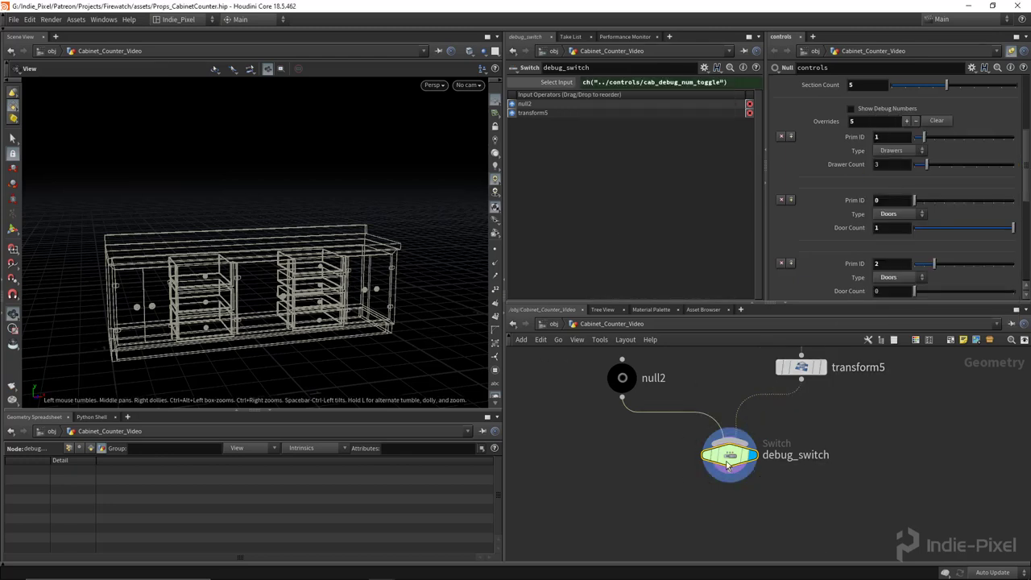
# Test Show Debug Numbers by switching it on and off several times, leaving it enabled.
pyautogui.click(873, 110)
pyautogui.click(872, 109)
pyautogui.click(873, 109)
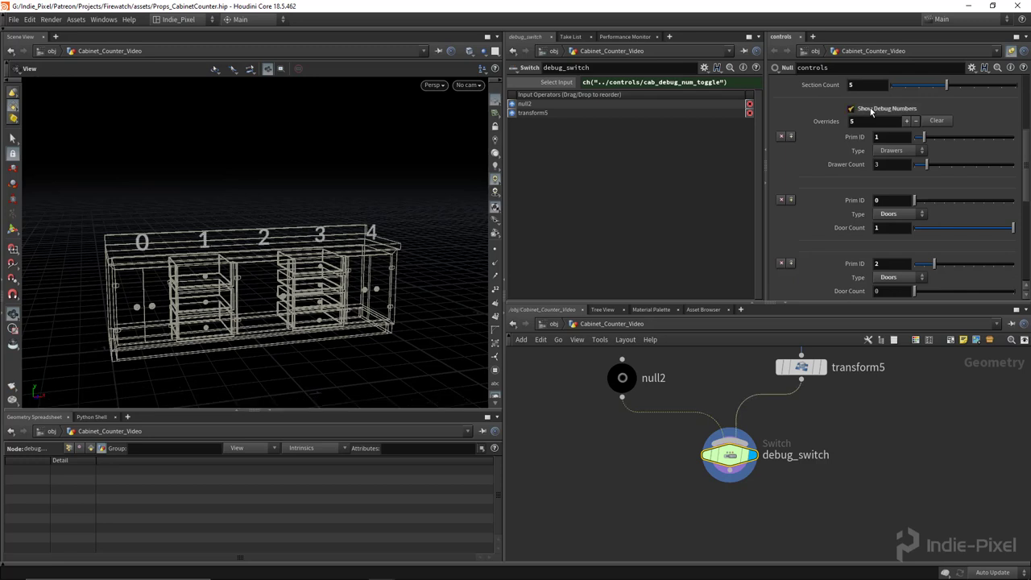
pyautogui.click(871, 109)
pyautogui.click(871, 111)
pyautogui.click(871, 110)
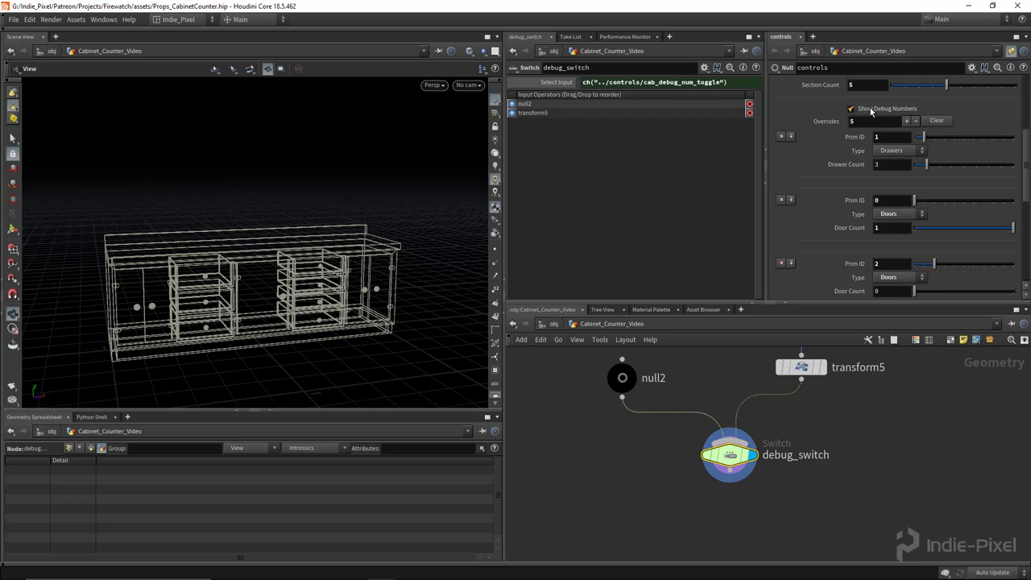
pyautogui.click(871, 111)
pyautogui.click(871, 110)
pyautogui.click(871, 110)
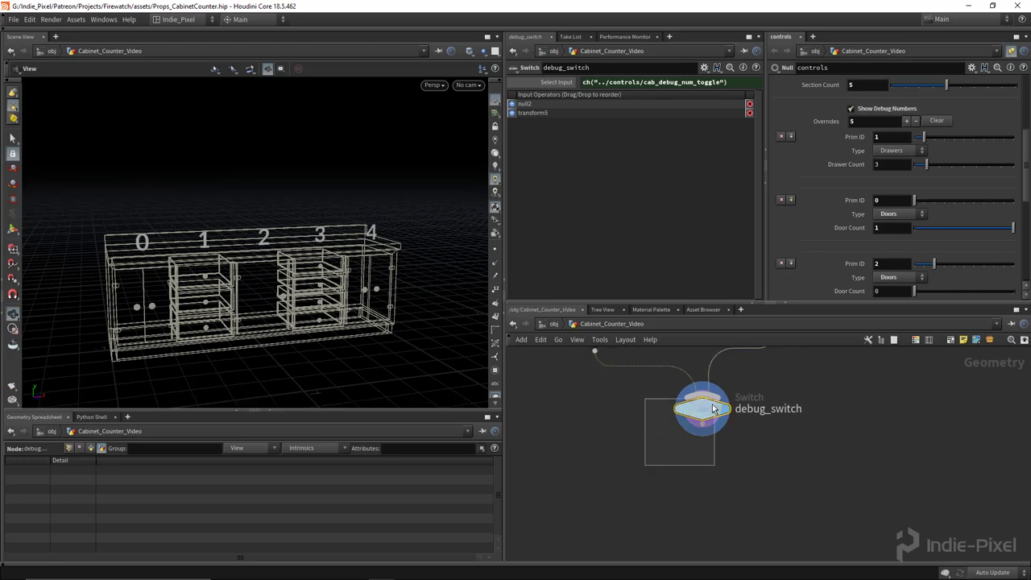
# Insert a Color node between transform5 and debug_switch.
pyautogui.moveTo(729, 455); pyautogui.dragTo(701, 501)
pyautogui.press('Tab')
pyautogui.write('color')
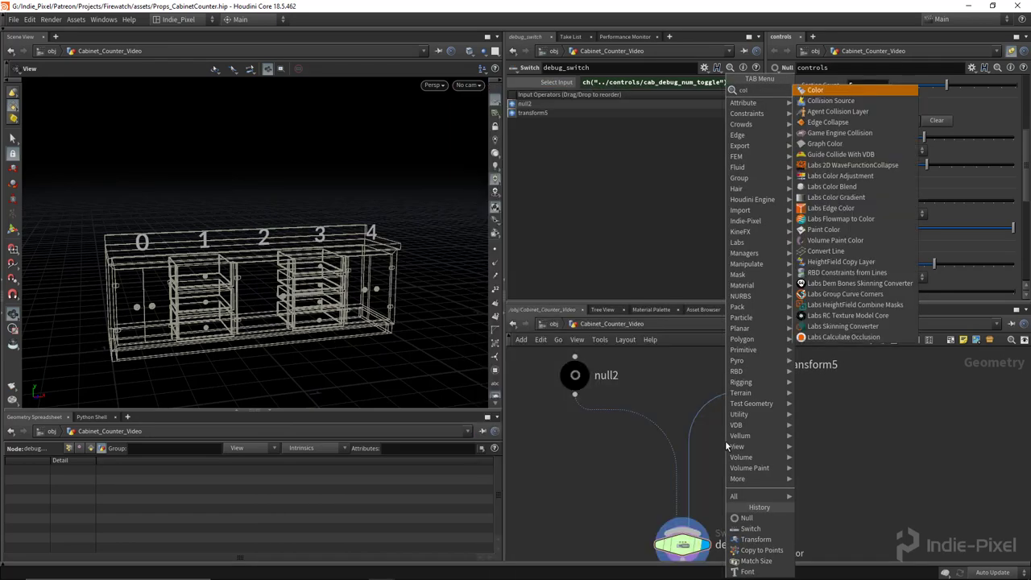
pyautogui.press('Return')
pyautogui.click(725, 443)
pyautogui.moveTo(725, 441); pyautogui.dragTo(754, 420)
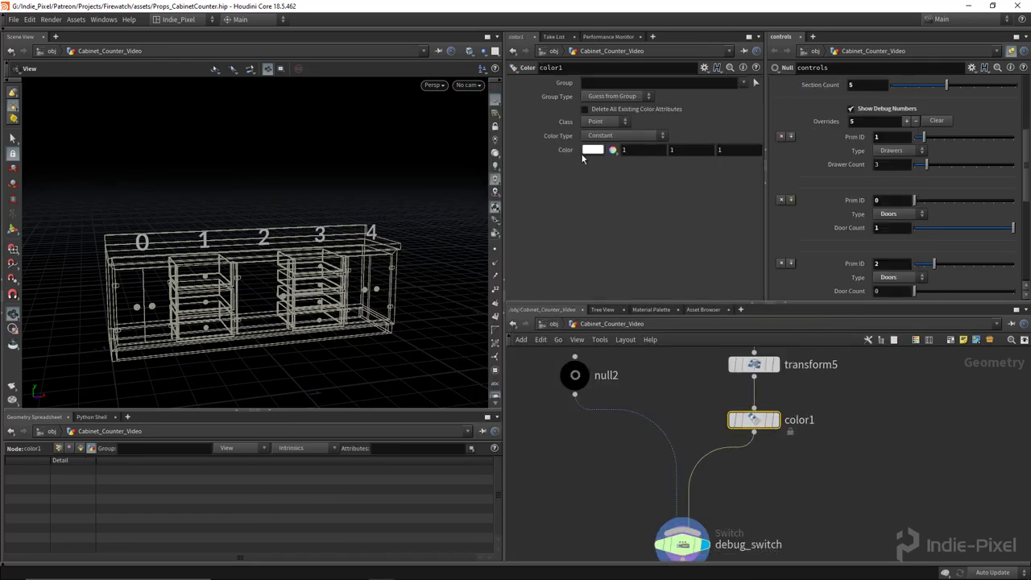
# Set color1's colour to red with values 1, 0.04, 0.
pyautogui.click(592, 151)
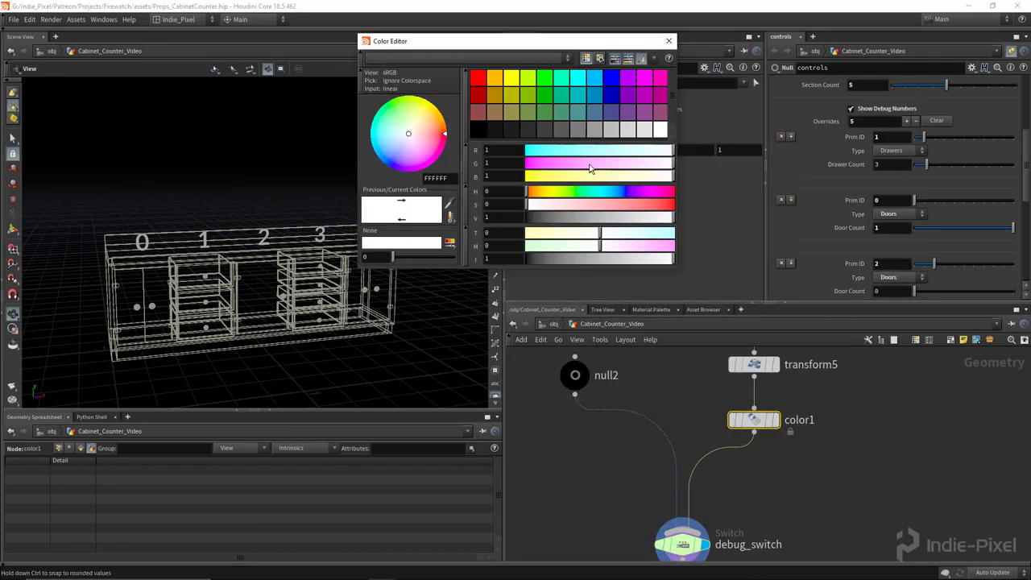
pyautogui.click(478, 81)
pyautogui.click(532, 163)
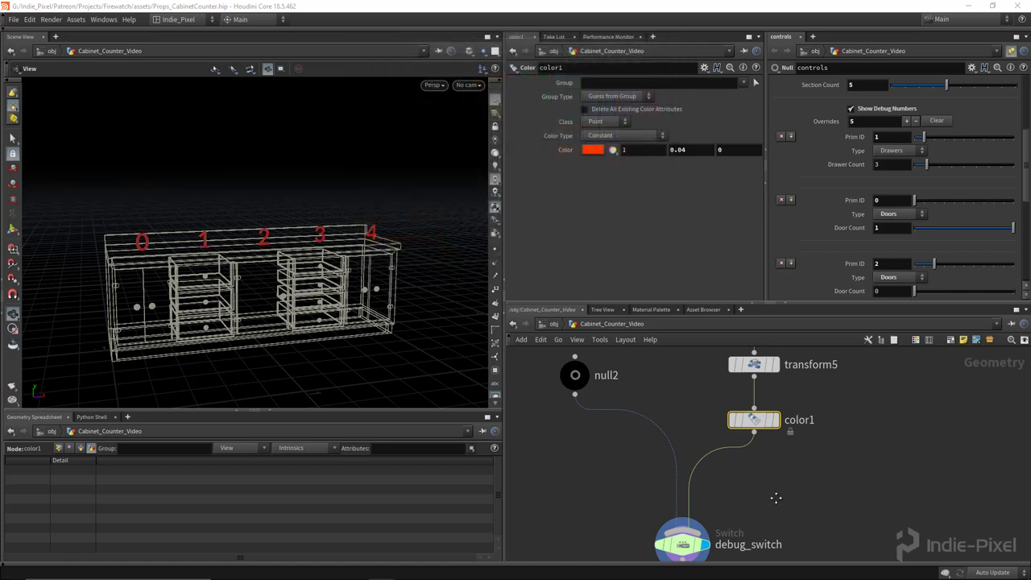
# Insert an Attribute Wrangle between color1 and debug_switch, moving the switch down to make room.
pyautogui.scroll(-3, 725, 484)
pyautogui.click(684, 495)
pyautogui.moveTo(683, 495); pyautogui.dragTo(689, 525)
pyautogui.press('Tab')
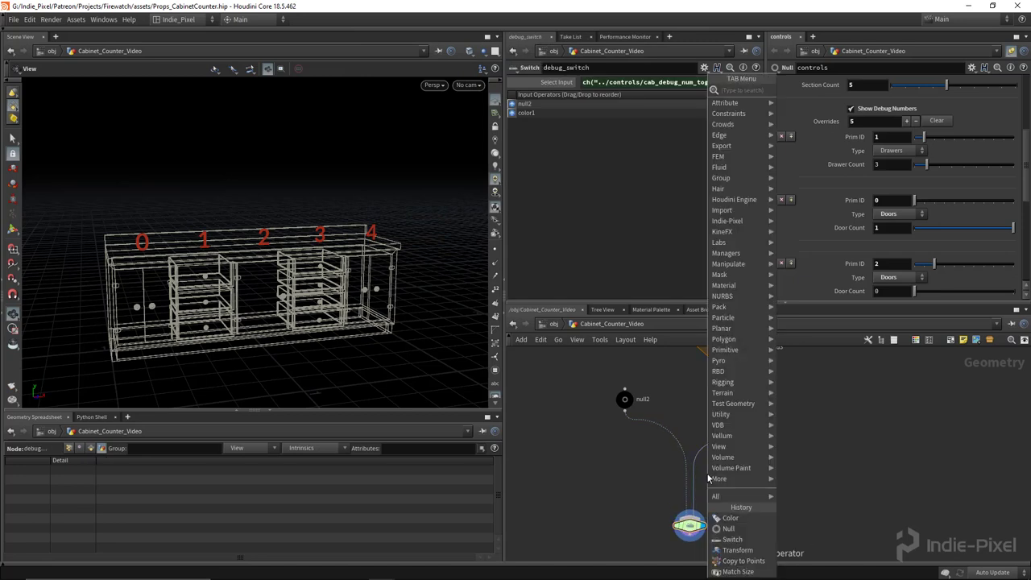
pyautogui.write('wra')
pyautogui.press('Return')
pyautogui.click(701, 467)
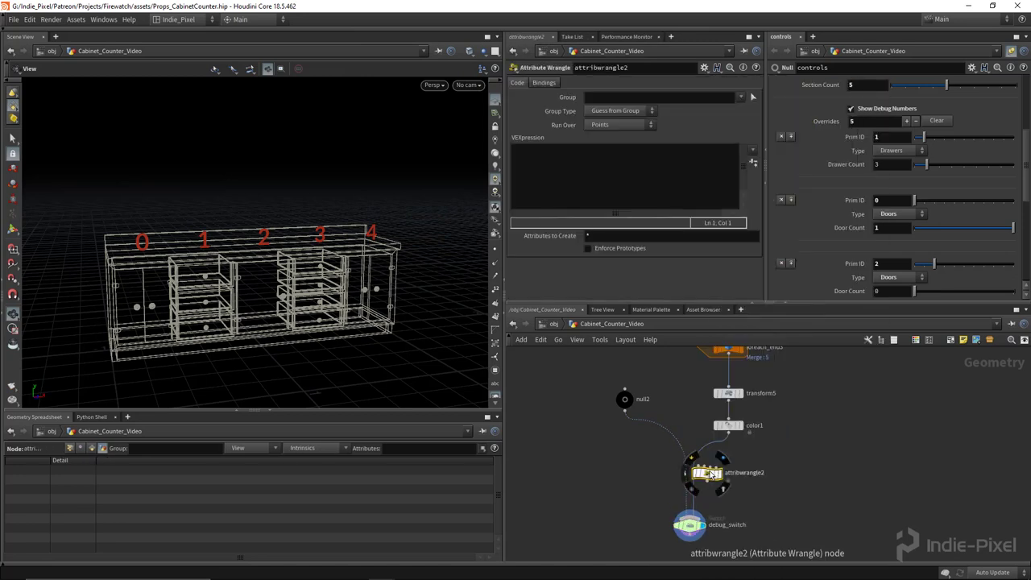
pyautogui.moveTo(703, 456); pyautogui.dragTo(729, 456)
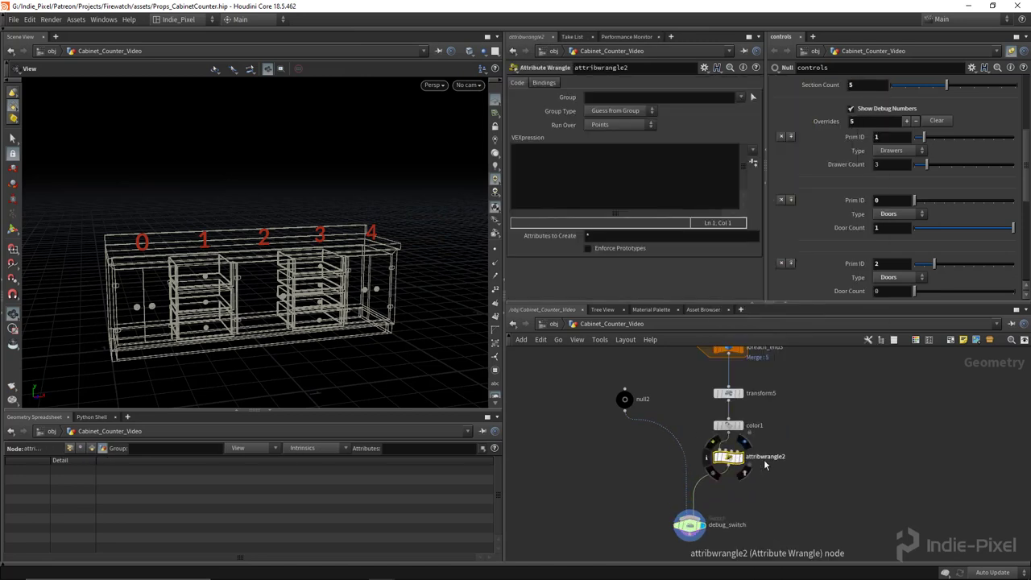
pyautogui.press('F2')
pyautogui.write('alpha')
pyautogui.press('Return')
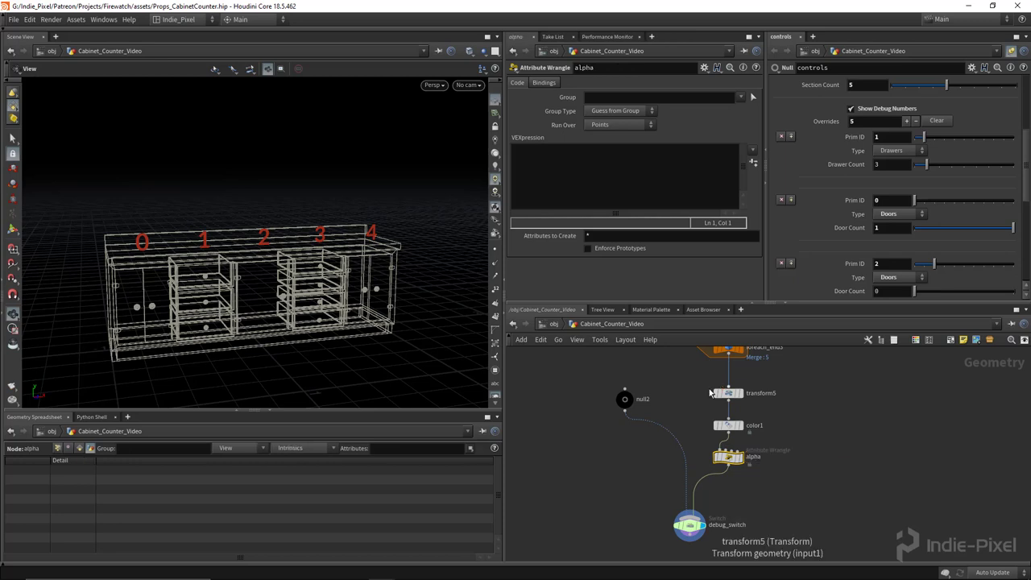
pyautogui.click(635, 162)
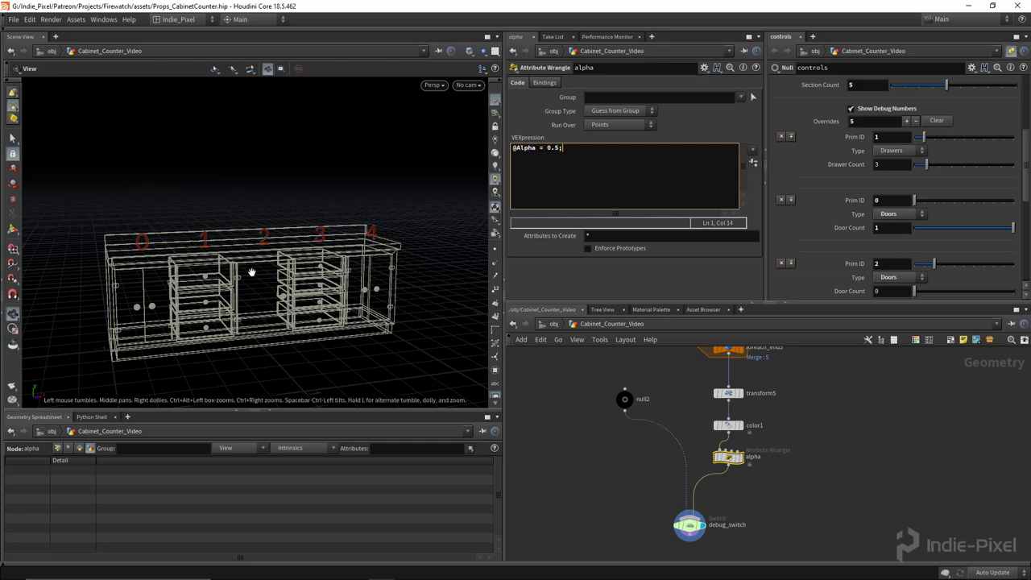
pyautogui.scroll(5, 341, 223)
pyautogui.scroll(-8, 352, 206)
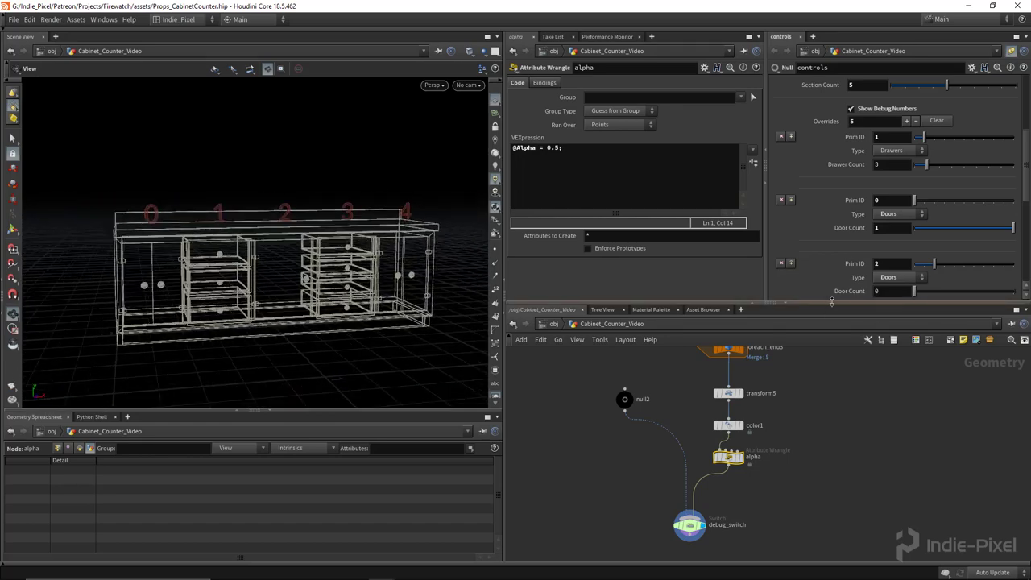
# Add a Null node below debug_switch and connect the switch's output to it.
pyautogui.moveTo(833, 305); pyautogui.dragTo(833, 230)
pyautogui.moveTo(629, 366); pyautogui.dragTo(626, 427)
pyautogui.press('Tab')
pyautogui.write('null')
pyautogui.press('Return')
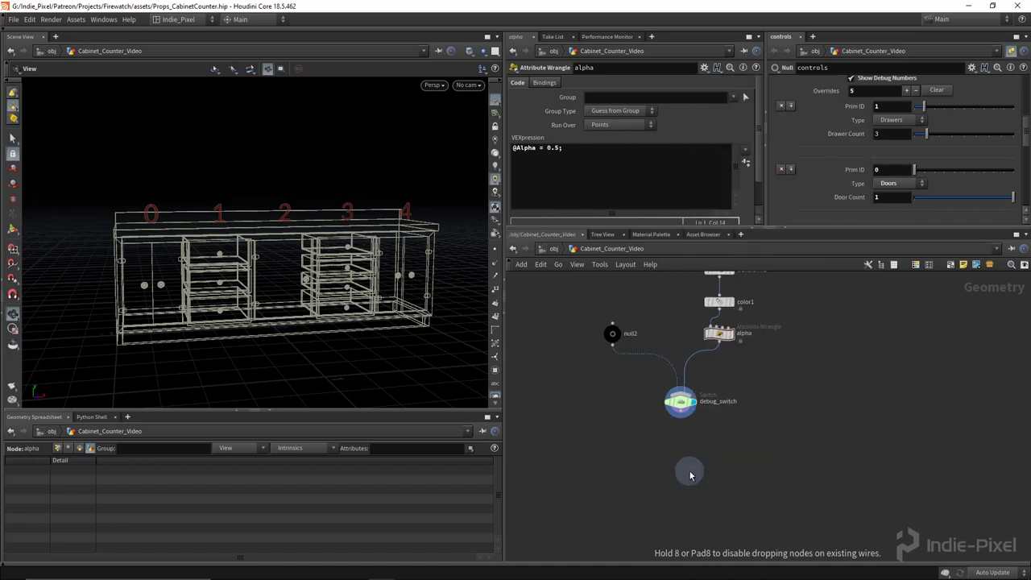
pyautogui.click(684, 467)
pyautogui.scroll(3, 681, 409)
pyautogui.moveTo(683, 414); pyautogui.dragTo(683, 482)
pyautogui.moveTo(729, 501); pyautogui.dragTo(706, 435, button='middle')
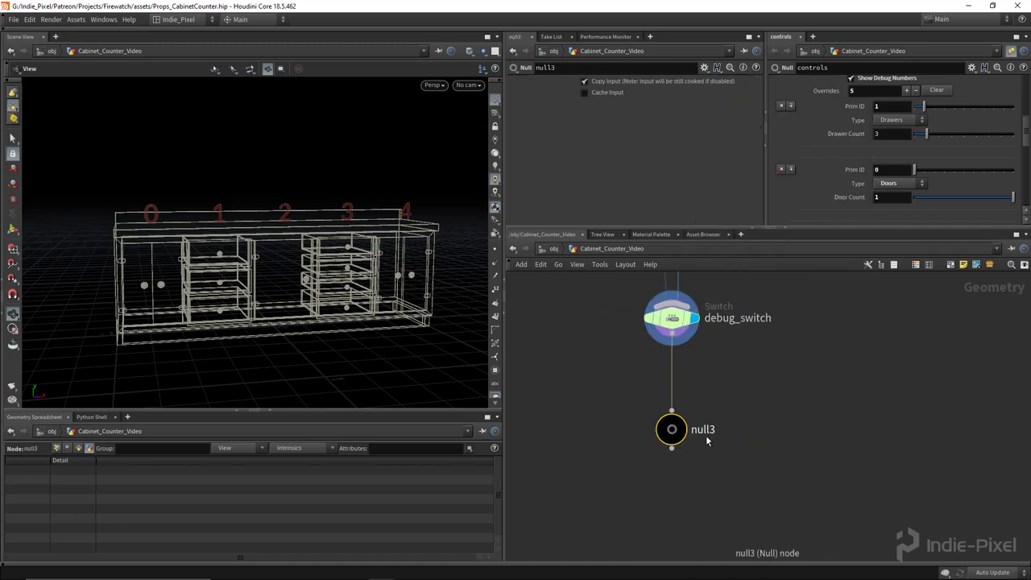
# Rename the null below debug_switch OUT_DEBUG_NUMS.
pyautogui.doubleClick(705, 430)
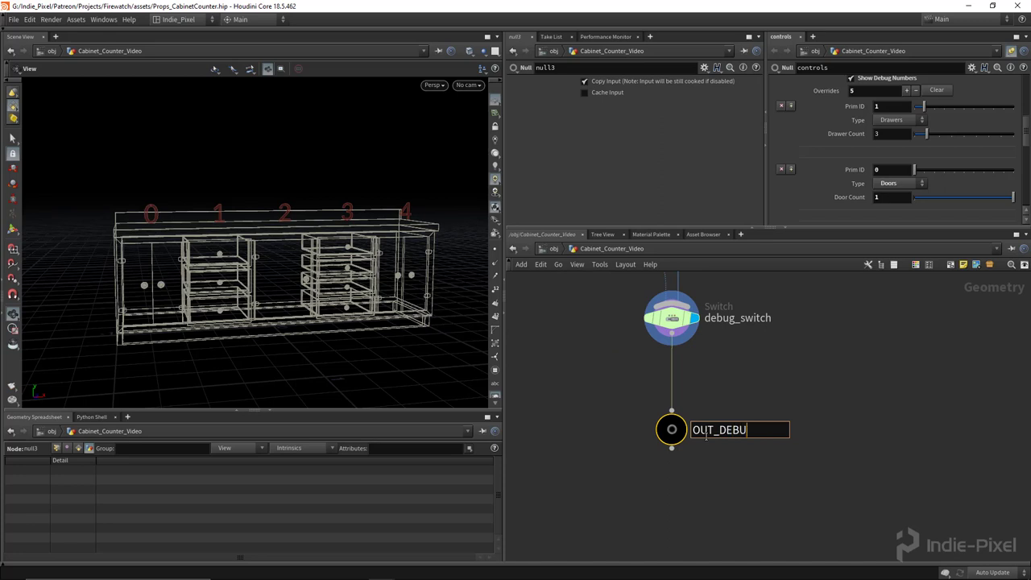
pyautogui.write('OUT_DEBUG_NUMBER')
pyautogui.press('BackSpace')
pyautogui.press('BackSpace')
pyautogui.press('BackSpace')
pyautogui.write('S')
pyautogui.press('Return')
# Add a sixth object to the assemble Object Merge and set Object 6 to ../OUT_DEBUG_NUMS.
pyautogui.scroll(-6, 669, 451)
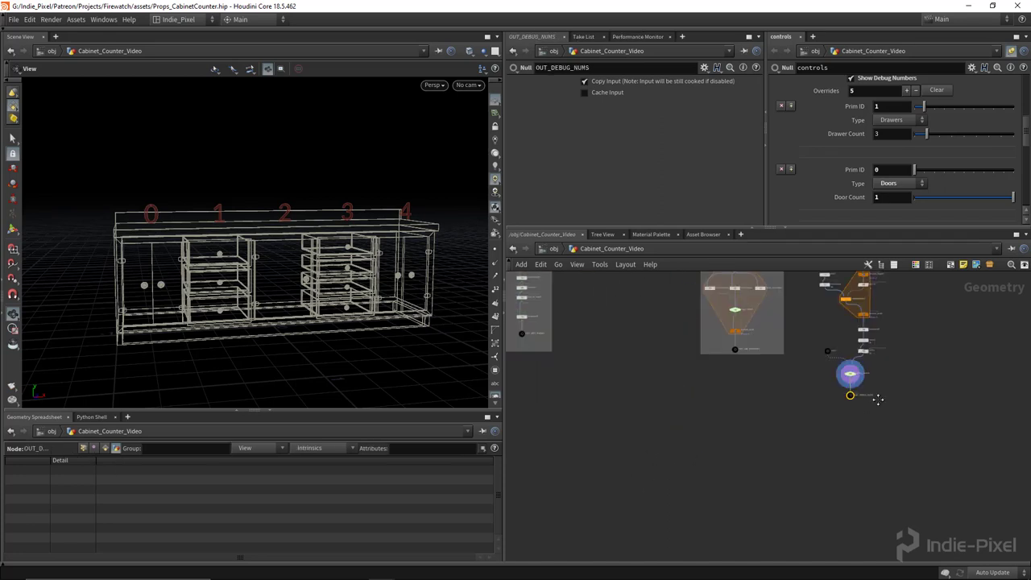
pyautogui.scroll(5, 655, 379)
pyautogui.moveTo(657, 435); pyautogui.dragTo(770, 470)
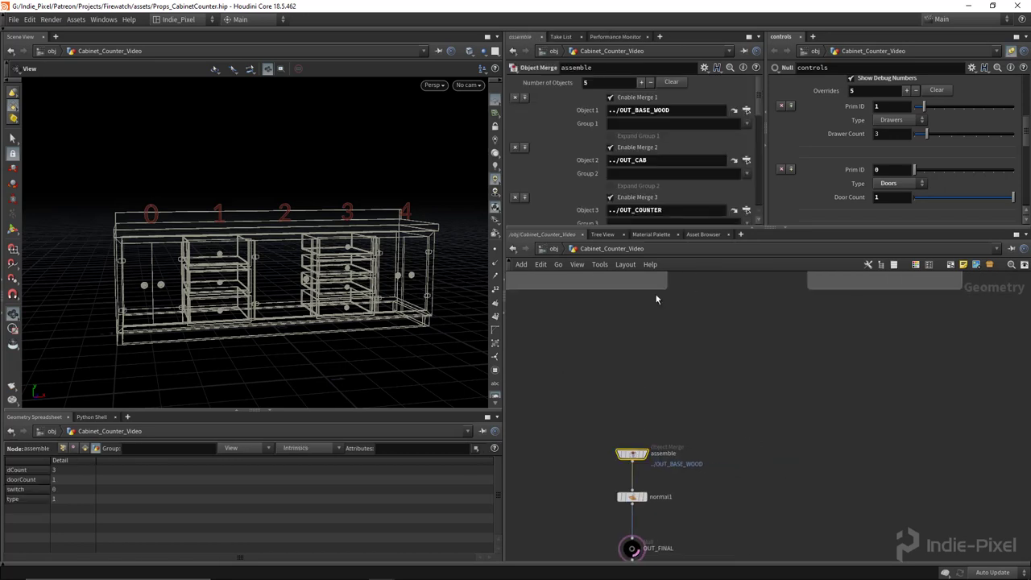
pyautogui.scroll(-6, 669, 151)
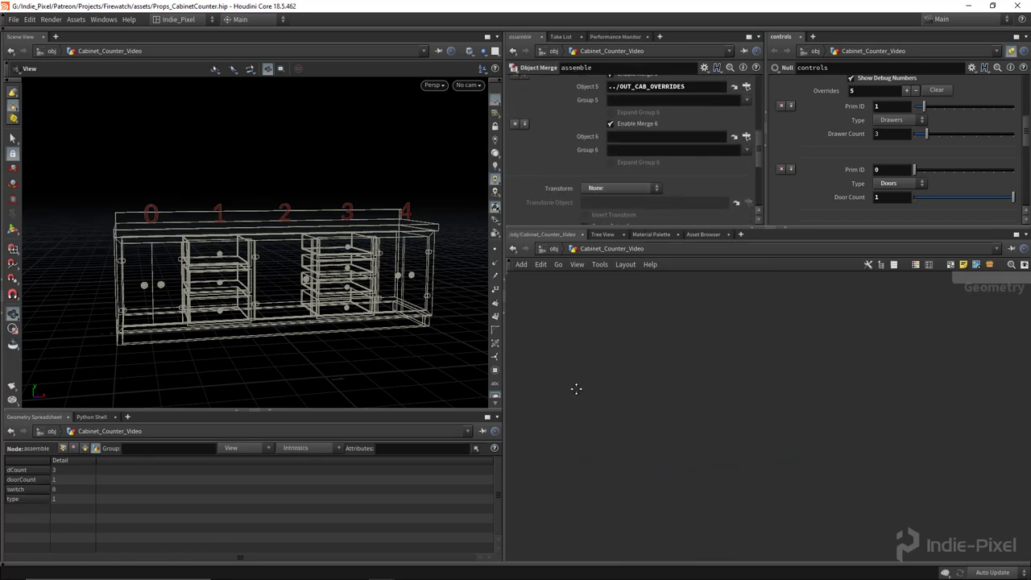
pyautogui.moveTo(576, 387); pyautogui.dragTo(786, 460, button='middle')
pyautogui.scroll(-3, 787, 457)
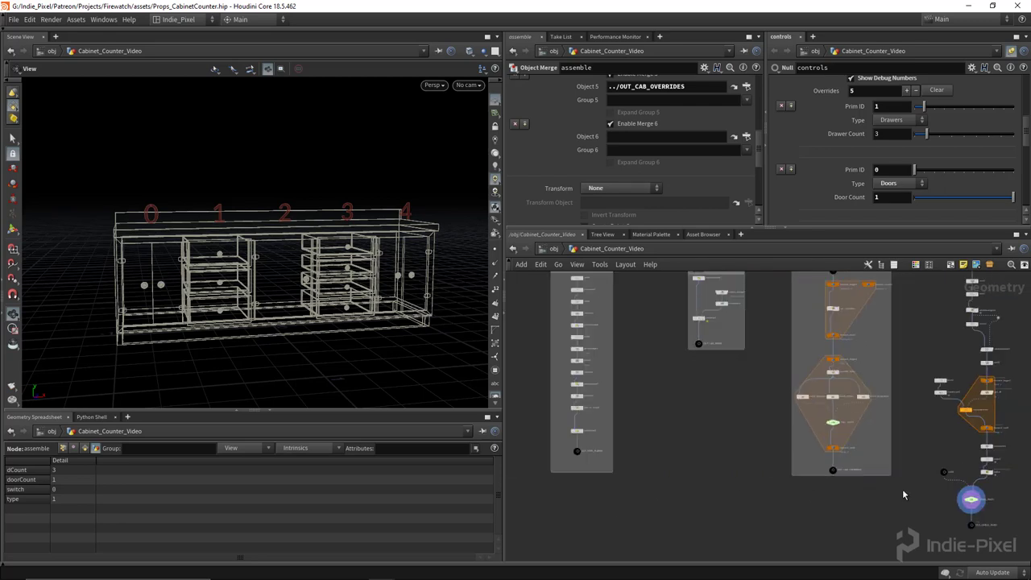
pyautogui.moveTo(903, 489); pyautogui.dragTo(726, 465, button='middle')
pyautogui.scroll(4, 770, 491)
pyautogui.moveTo(681, 272); pyautogui.dragTo(667, 136)
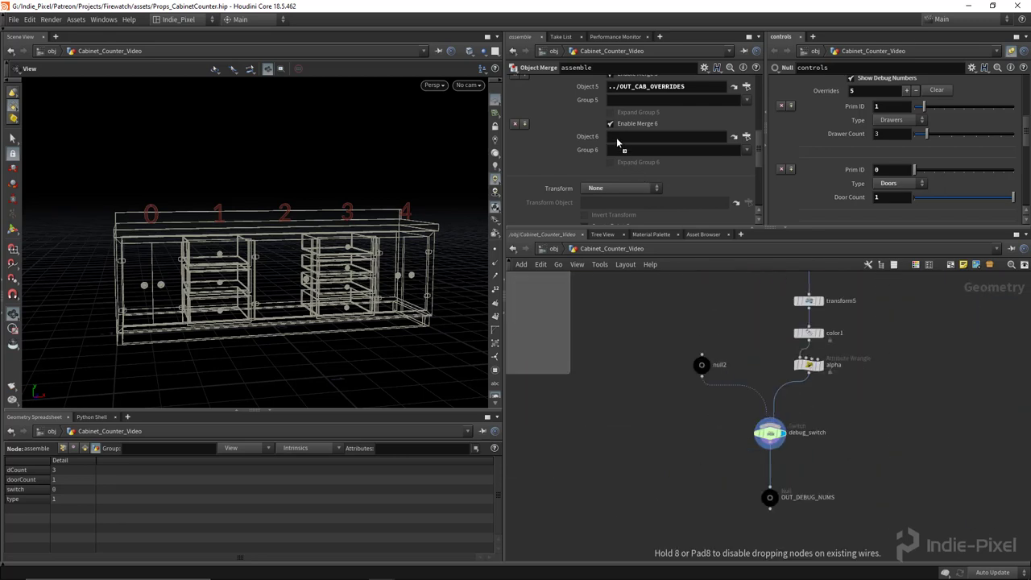
# Display OUT_FINAL and examine the shaded cabinet with its debug numbers from several angles, widening the viewport.
pyautogui.scroll(-5, 714, 457)
pyautogui.press('f')
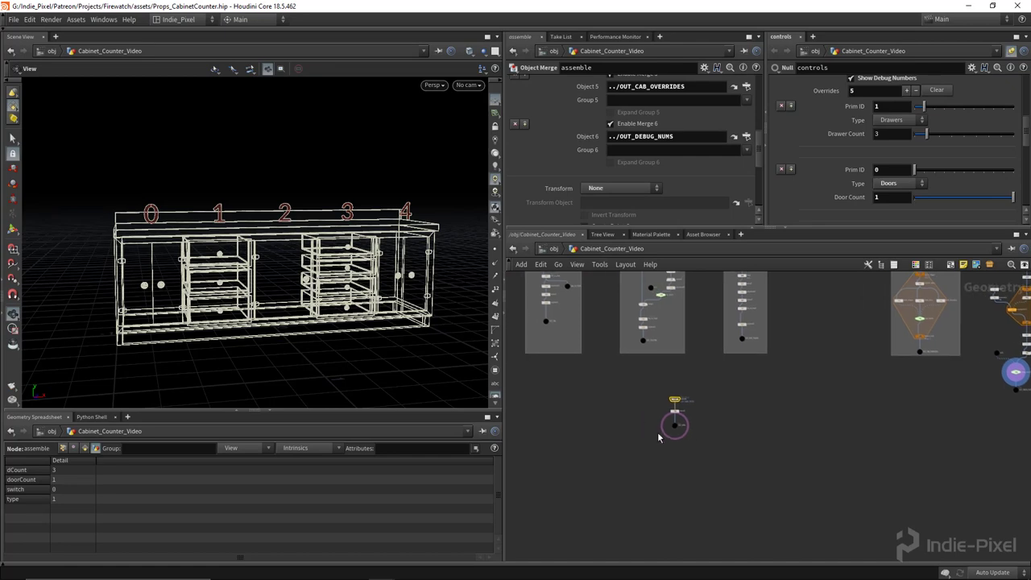
pyautogui.click(745, 431)
pyautogui.moveTo(371, 280); pyautogui.dragTo(277, 257)
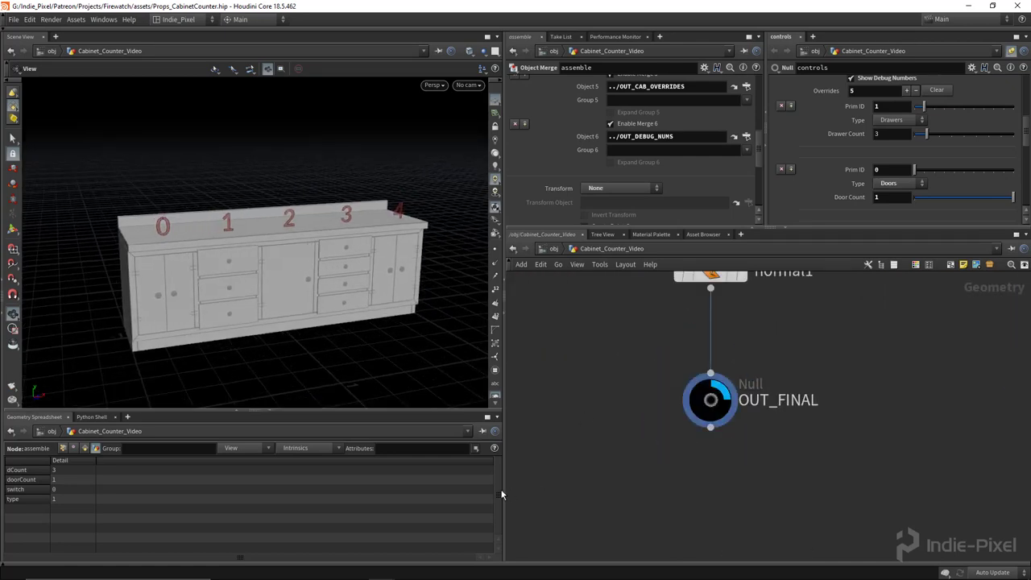
pyautogui.moveTo(501, 493); pyautogui.dragTo(522, 494)
pyautogui.moveTo(341, 276)
pyautogui.mouseDown()
pyautogui.moveTo(306, 253)
pyautogui.moveTo(348, 265)
pyautogui.mouseUp()
pyautogui.moveTo(189, 241)
pyautogui.mouseDown()
pyautogui.moveTo(174, 257)
pyautogui.moveTo(191, 222)
pyautogui.mouseUp()
pyautogui.moveTo(305, 245); pyautogui.dragTo(136, 243)
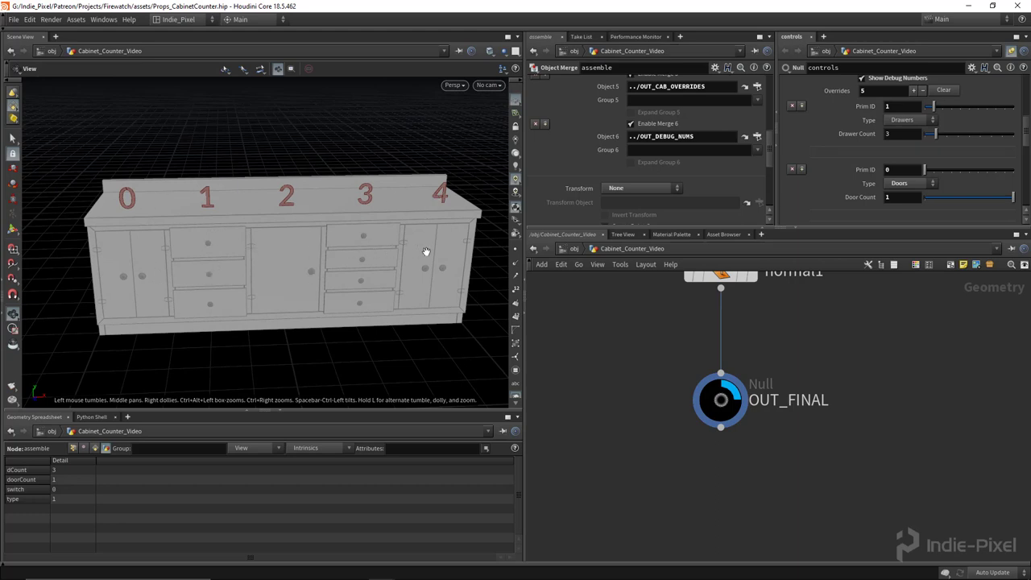
# Enlarge the parameter area and test drawer counts of 5, 3 and 4 on the Prim ID 3 override.
pyautogui.moveTo(316, 288); pyautogui.dragTo(445, 273)
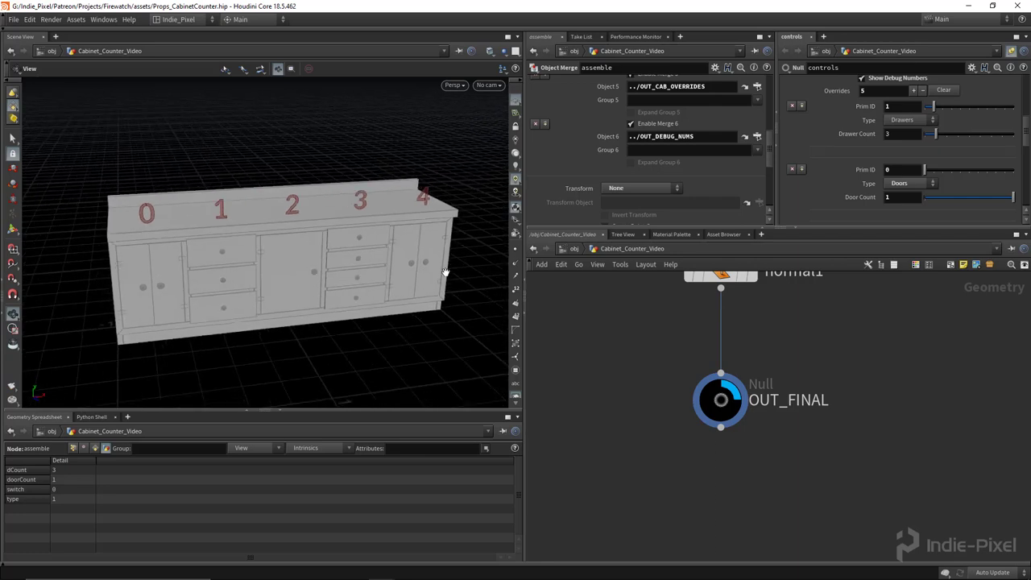
pyautogui.moveTo(869, 231); pyautogui.dragTo(858, 319)
pyautogui.scroll(-3, 847, 224)
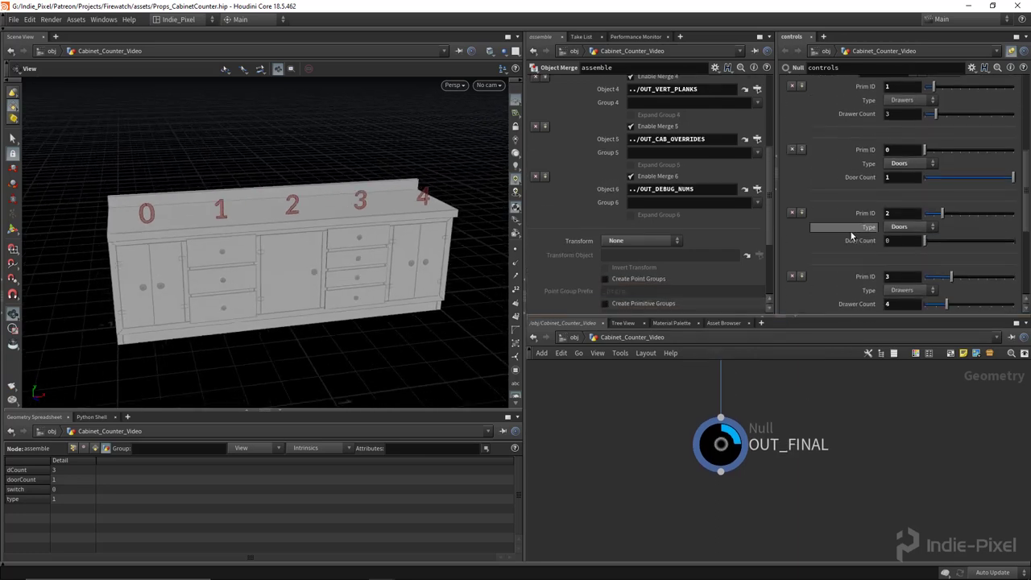
pyautogui.scroll(-2, 853, 233)
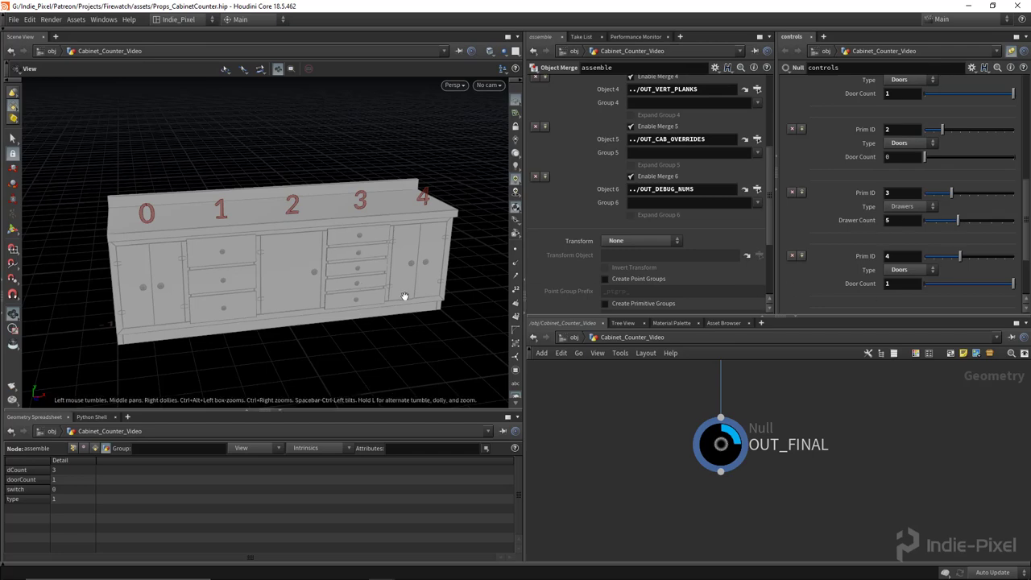
pyautogui.moveTo(404, 297); pyautogui.dragTo(414, 231)
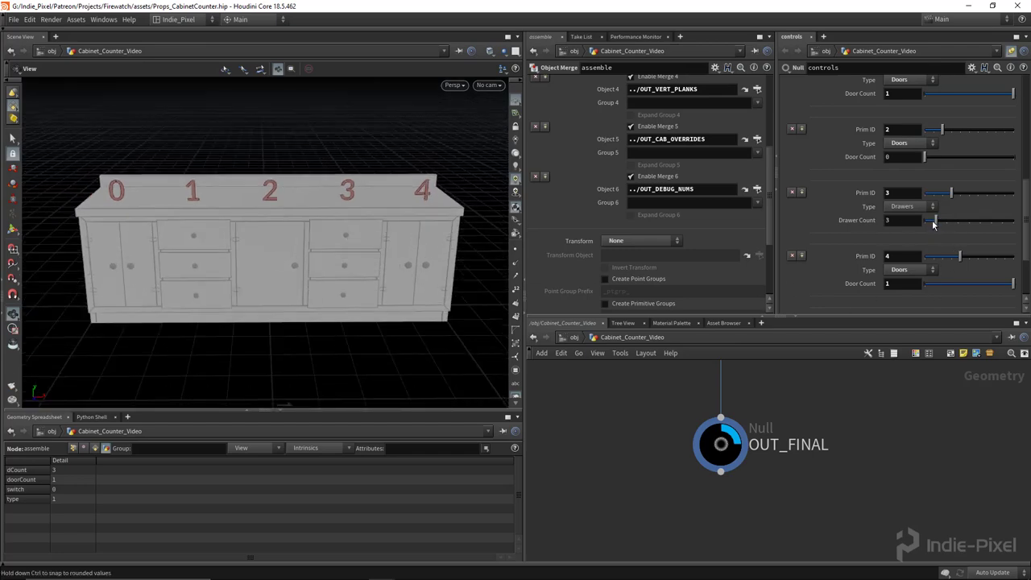
pyautogui.moveTo(964, 226); pyautogui.dragTo(948, 227)
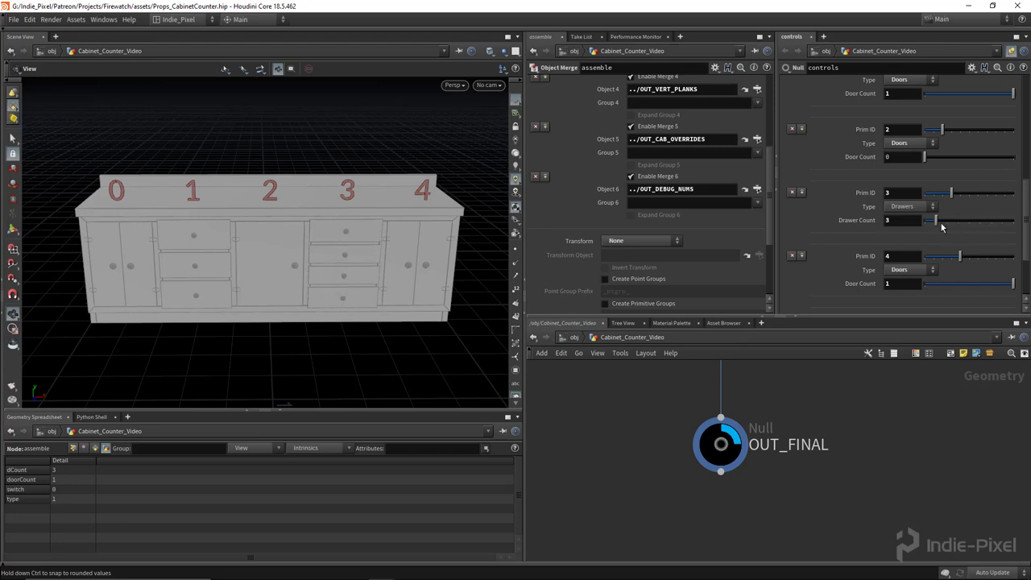
# Turn off Show Debug Numbers on the controls null and check the cabinet without its section numbers.
pyautogui.moveTo(185, 274)
pyautogui.mouseDown()
pyautogui.moveTo(231, 276)
pyautogui.moveTo(171, 266)
pyautogui.mouseUp()
pyautogui.scroll(3, 886, 219)
pyautogui.scroll(3, 881, 138)
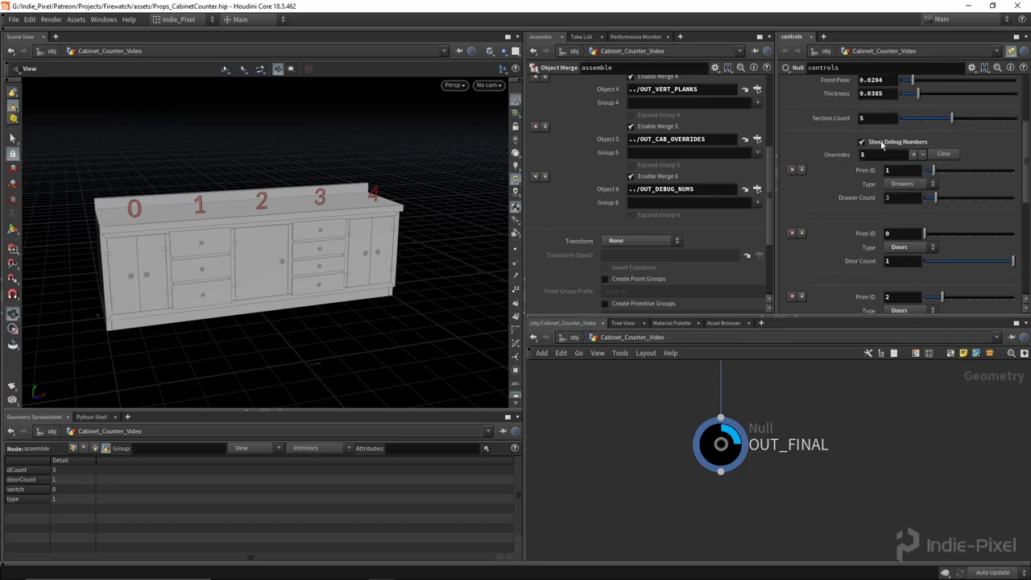
pyautogui.moveTo(226, 234); pyautogui.dragTo(318, 244)
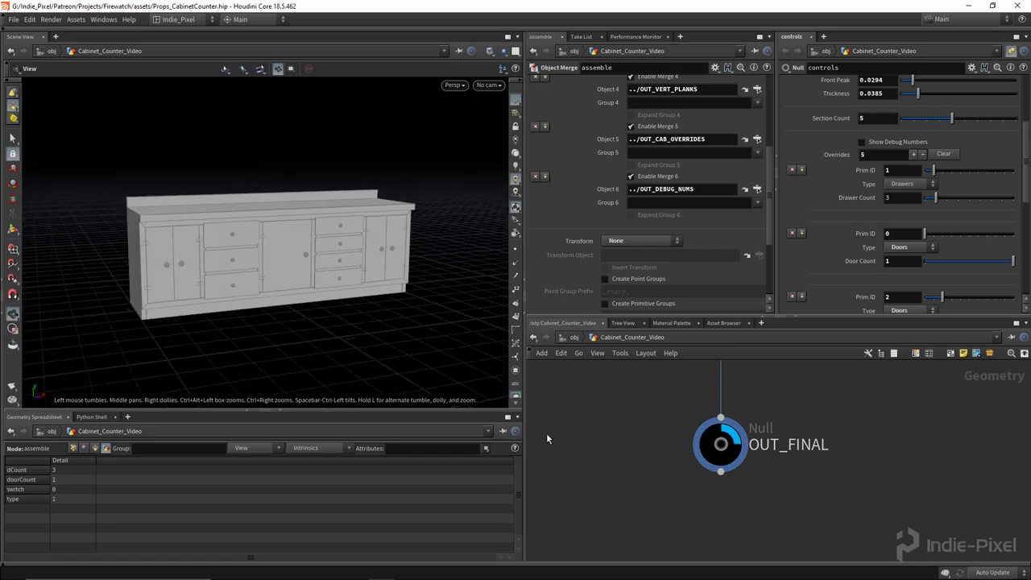
pyautogui.scroll(-3, 564, 451)
pyautogui.moveTo(592, 466); pyautogui.dragTo(746, 498, button='middle')
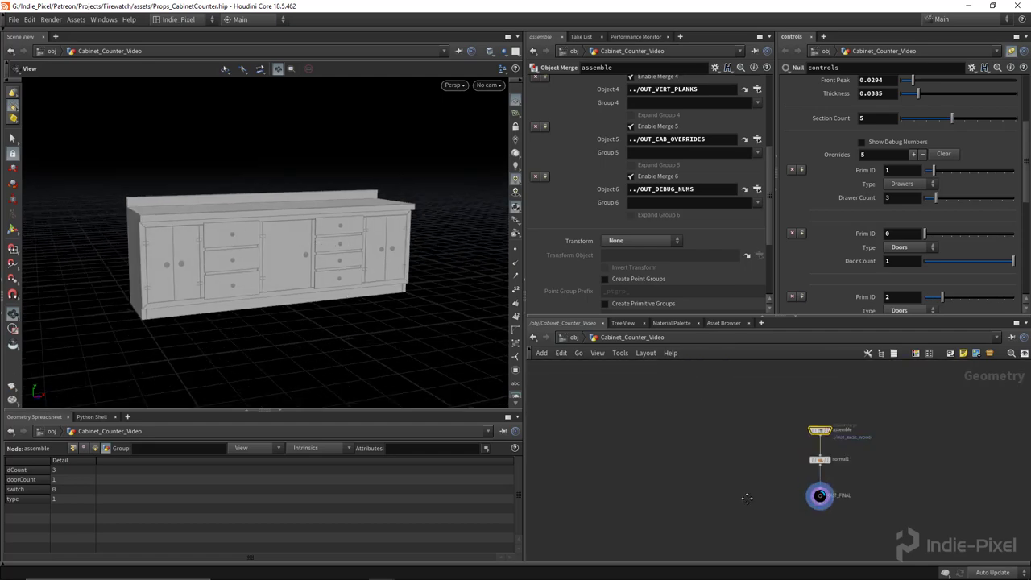